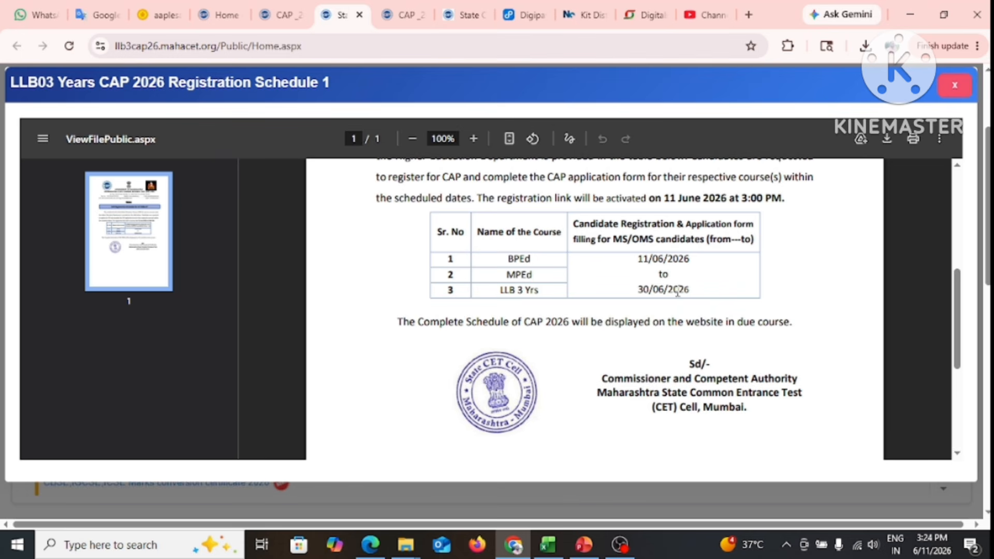
Close the LLB 3-Yrs CAP 2026 Registration Schedule notice to reveal the home page notifications
left_click(955, 85)
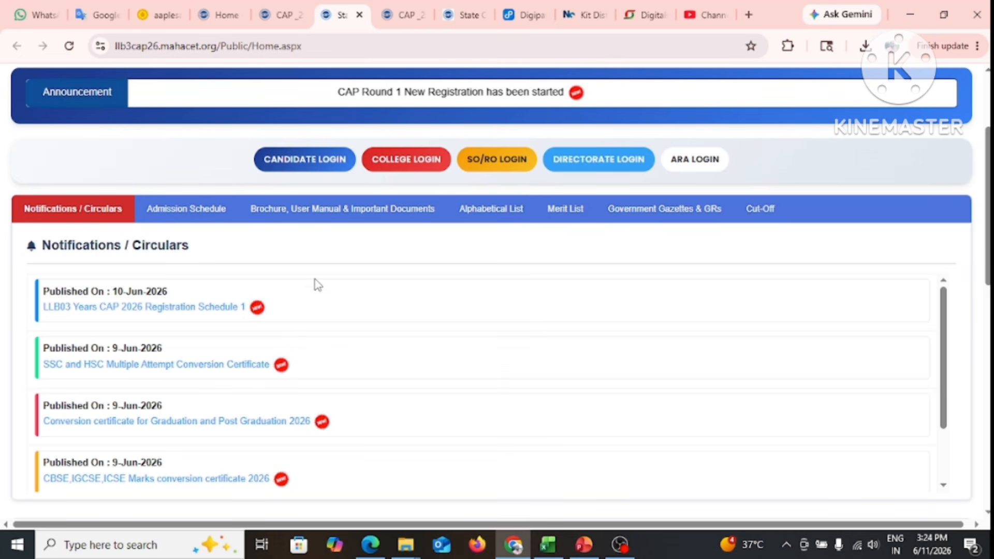
scroll(318, 277, "down", 1)
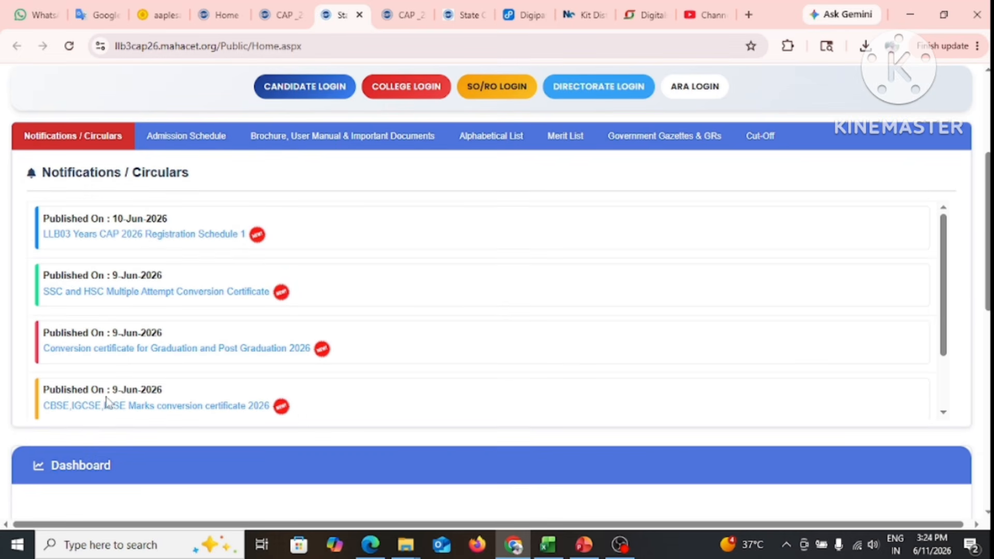
scroll(202, 334, "down", 3)
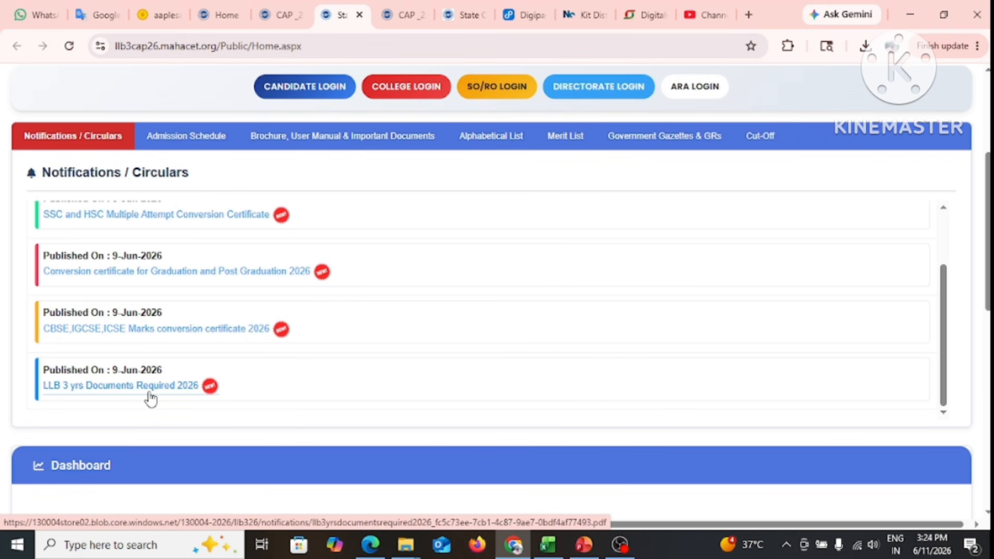
left_click(151, 395)
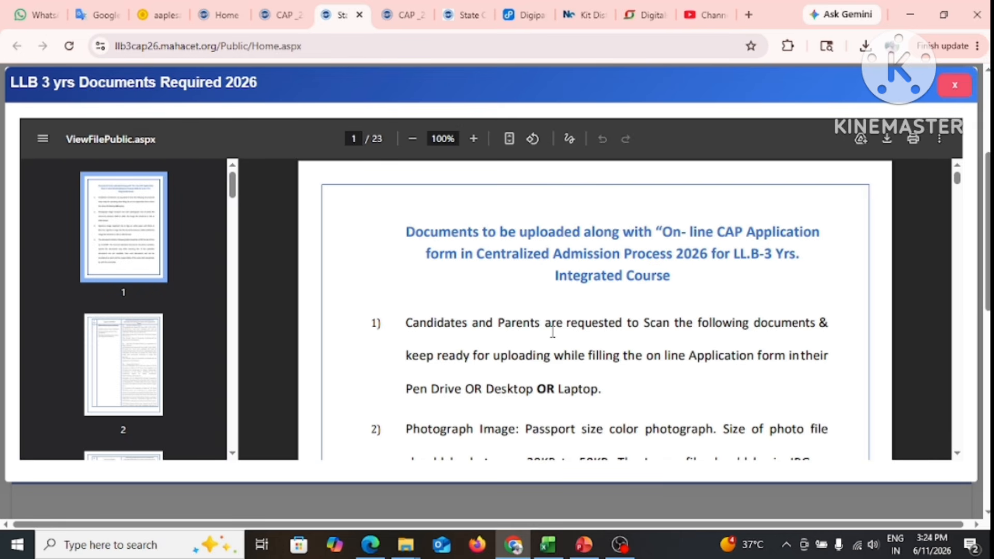
scroll(552, 331, "down", 6)
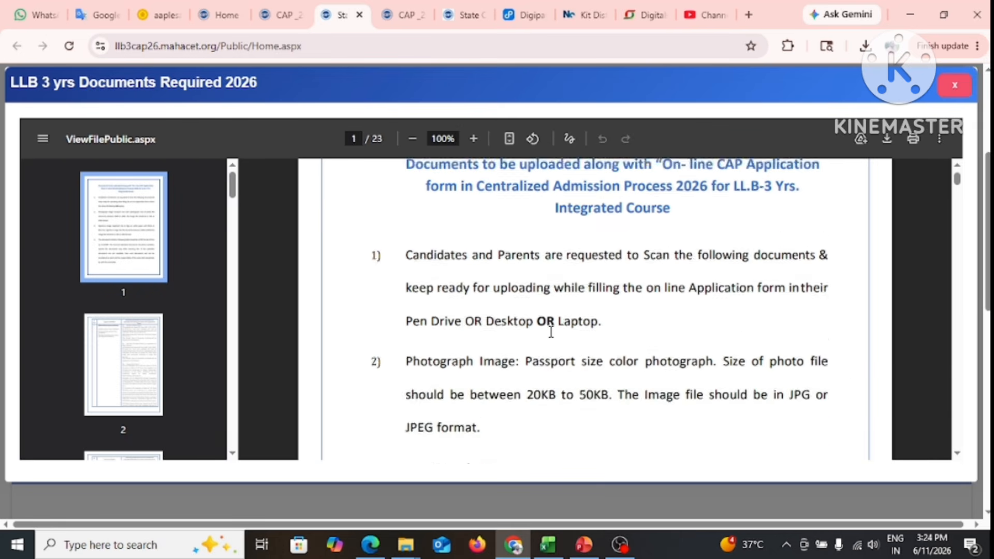
scroll(550, 336, "down", 3)
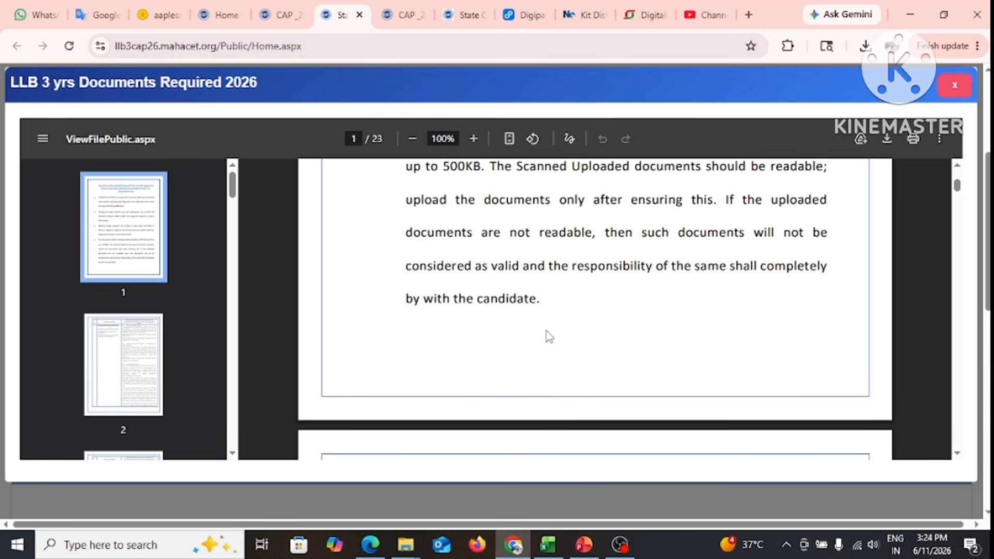
left_click(956, 86)
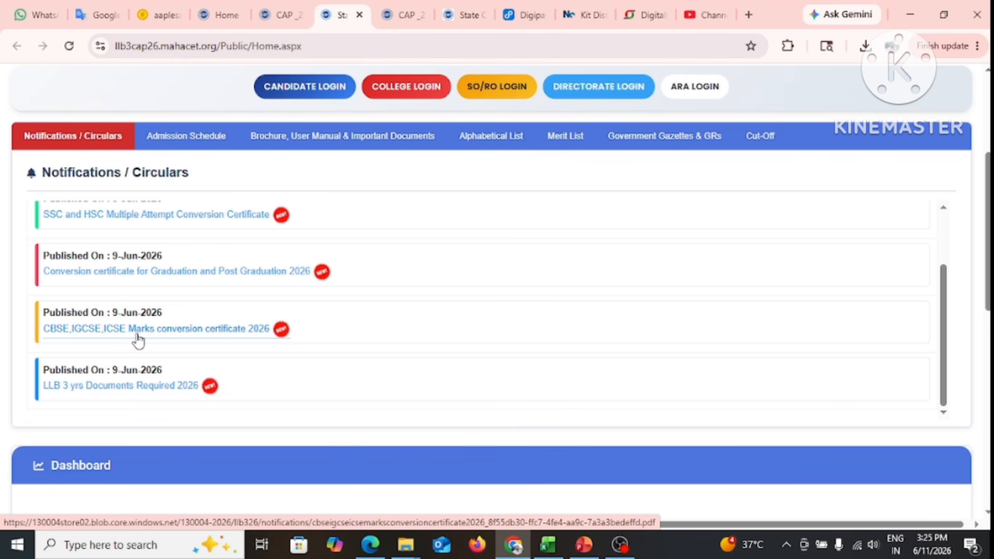
left_click(229, 331)
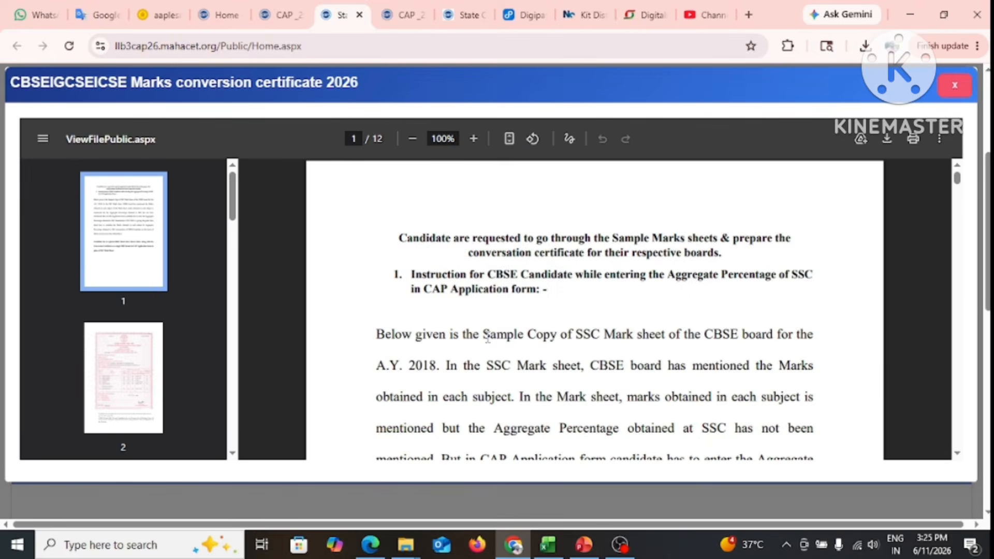
scroll(506, 335, "down", 8)
scroll(506, 335, "down", 20)
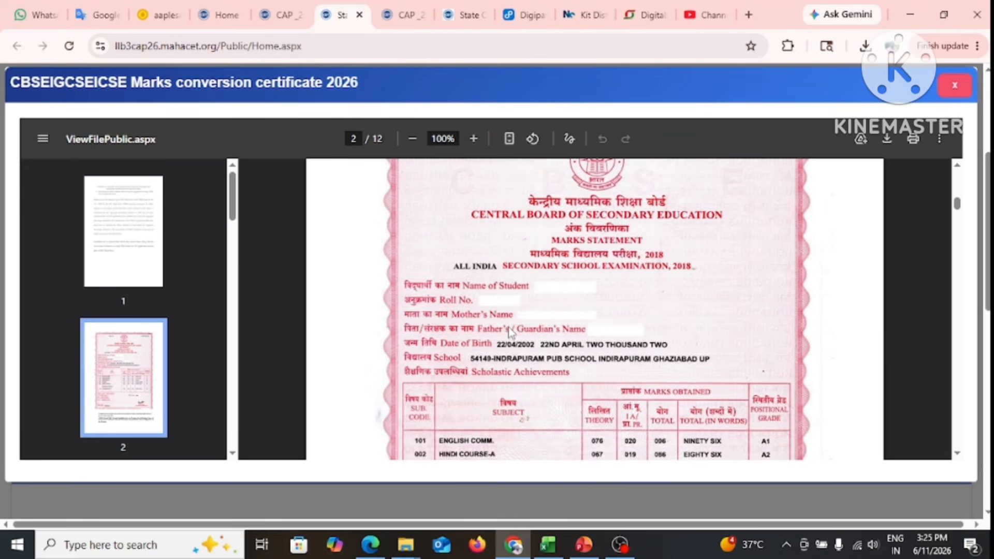
left_click(954, 85)
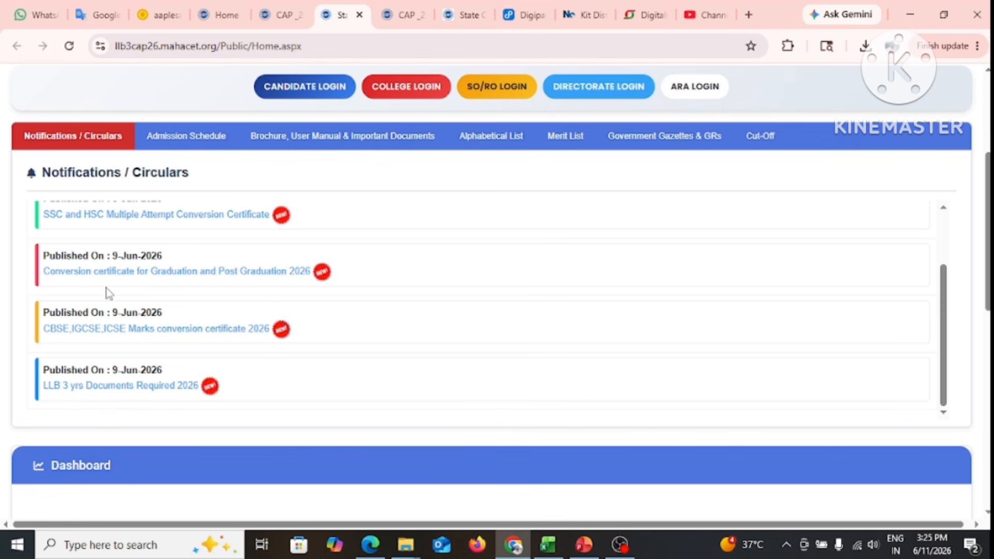
left_click(192, 278)
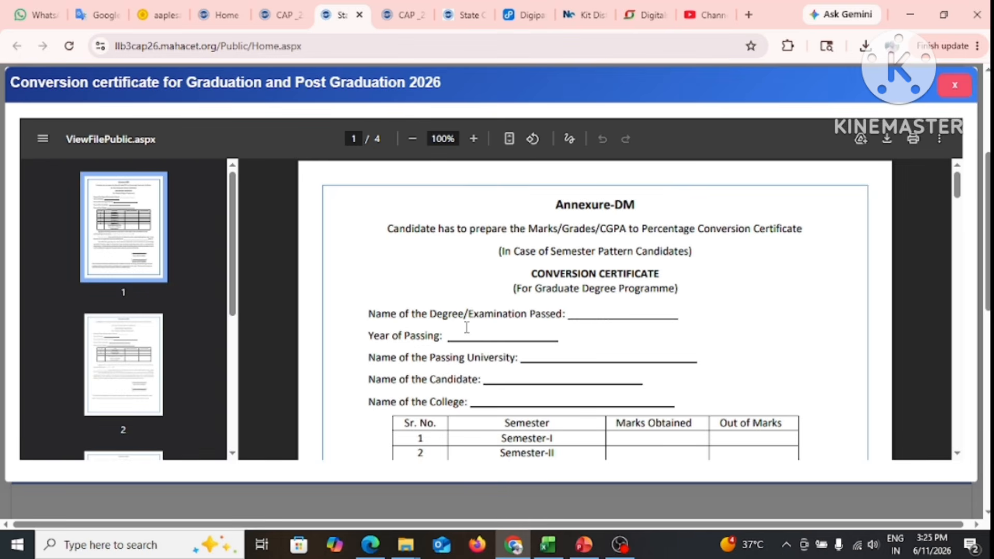
scroll(467, 327, "down", 10)
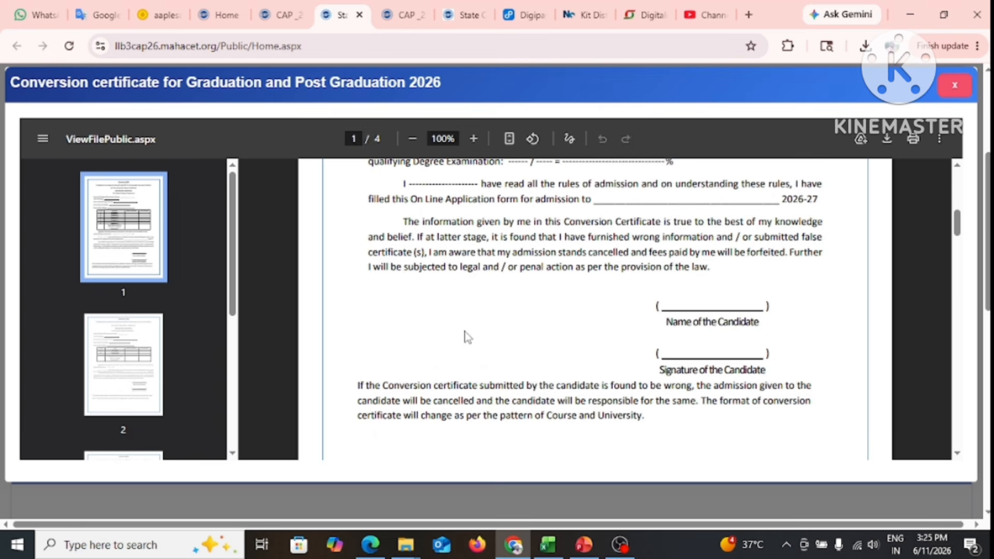
scroll(466, 337, "up", 10)
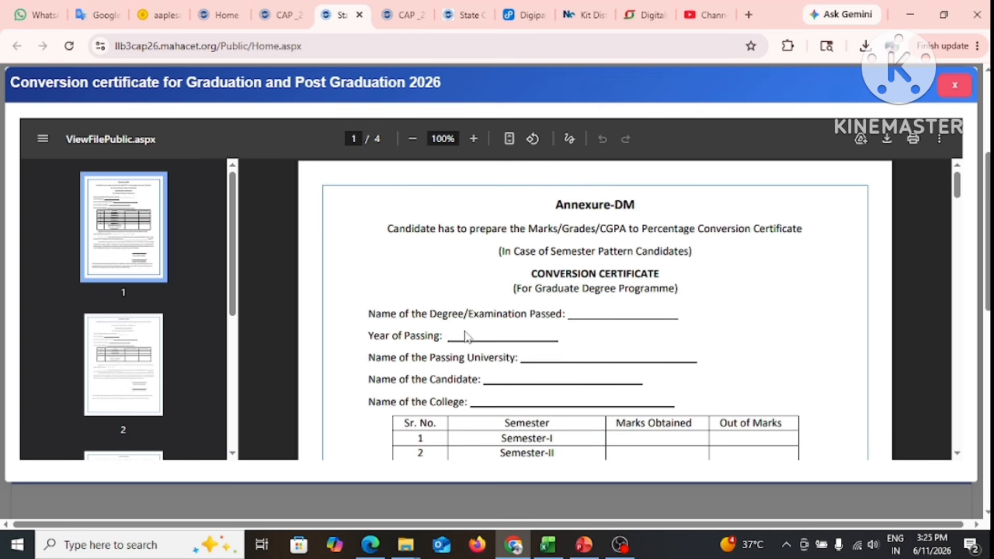
scroll(467, 337, "down", 7)
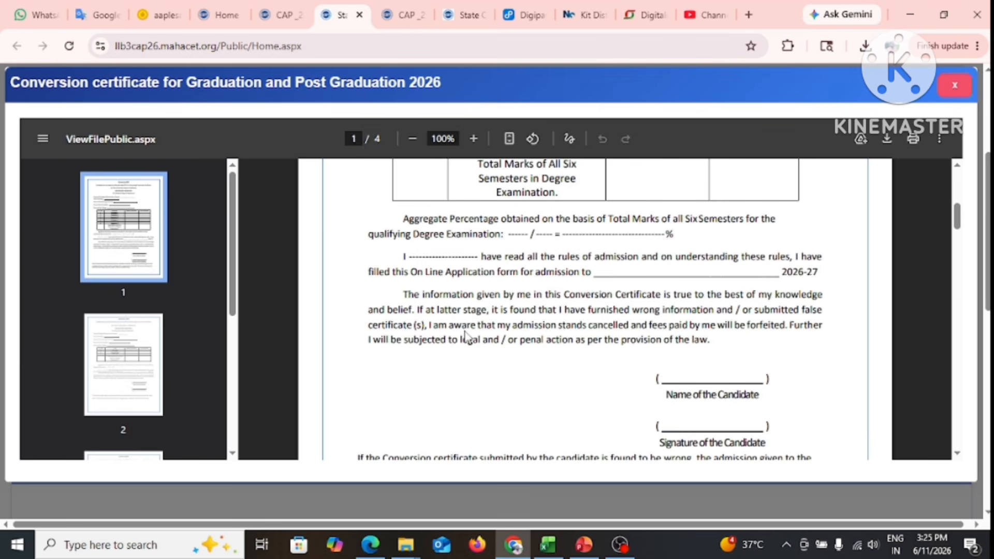
scroll(466, 337, "down", 8)
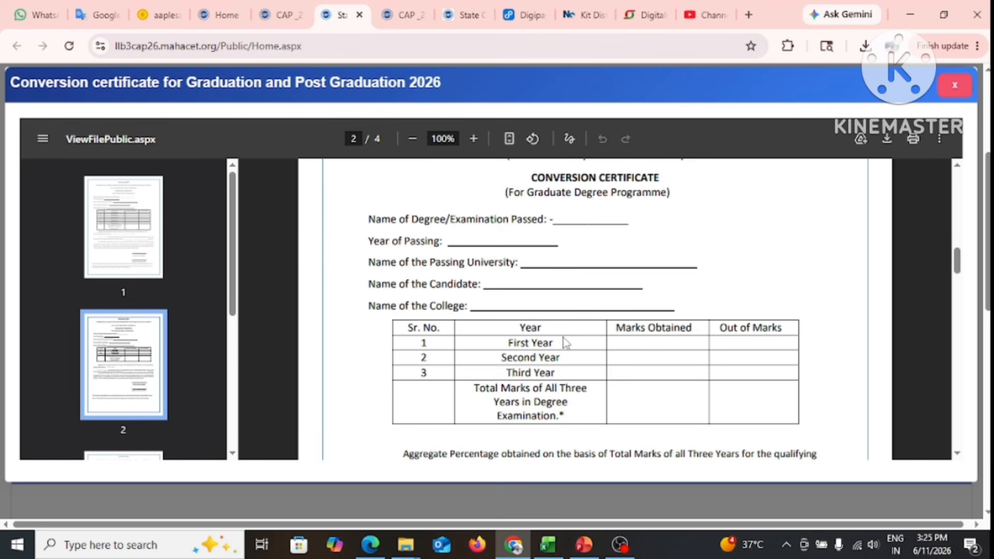
scroll(556, 353, "up", 10)
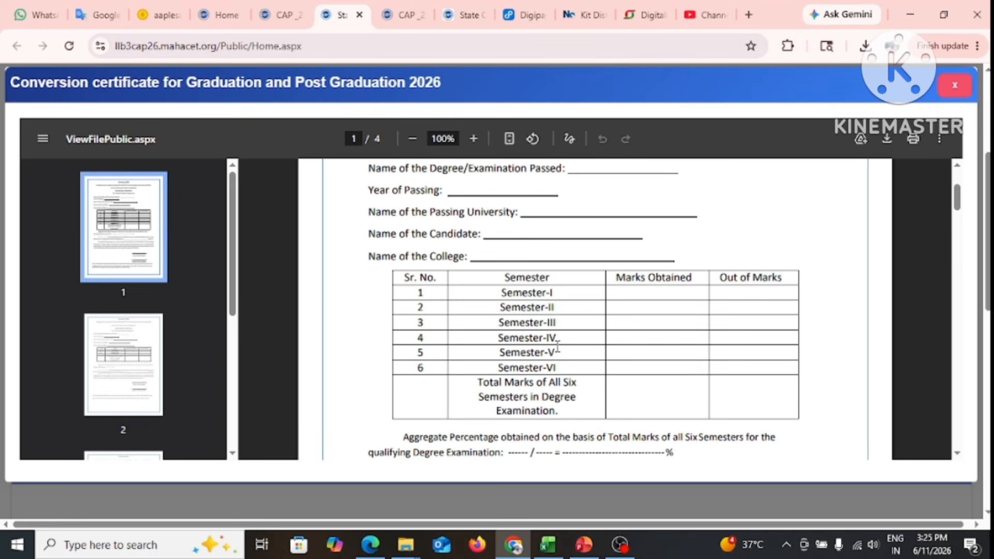
scroll(558, 348, "up", 3)
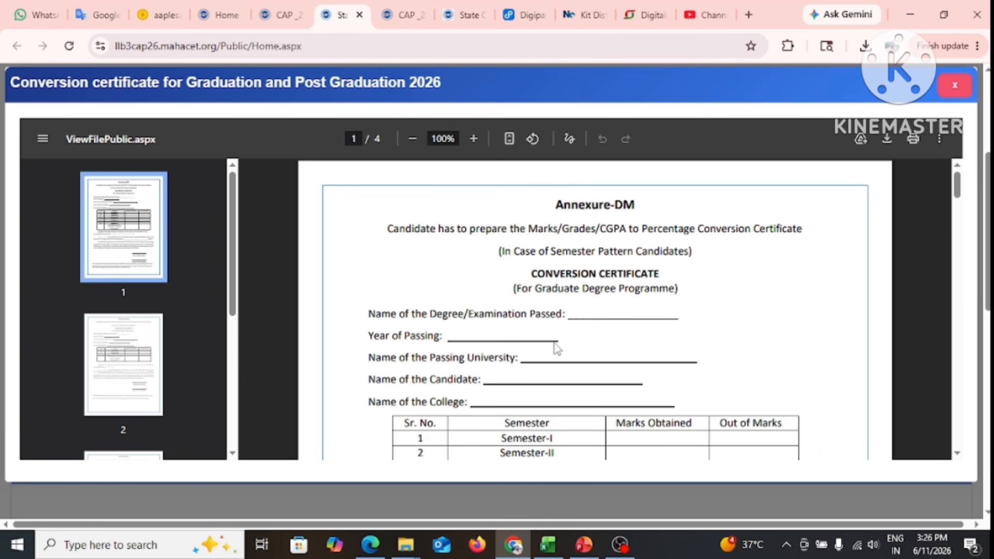
Close the graduation conversion certificate notice and sign in through Candidate Login with the registered credentials
left_click(956, 86)
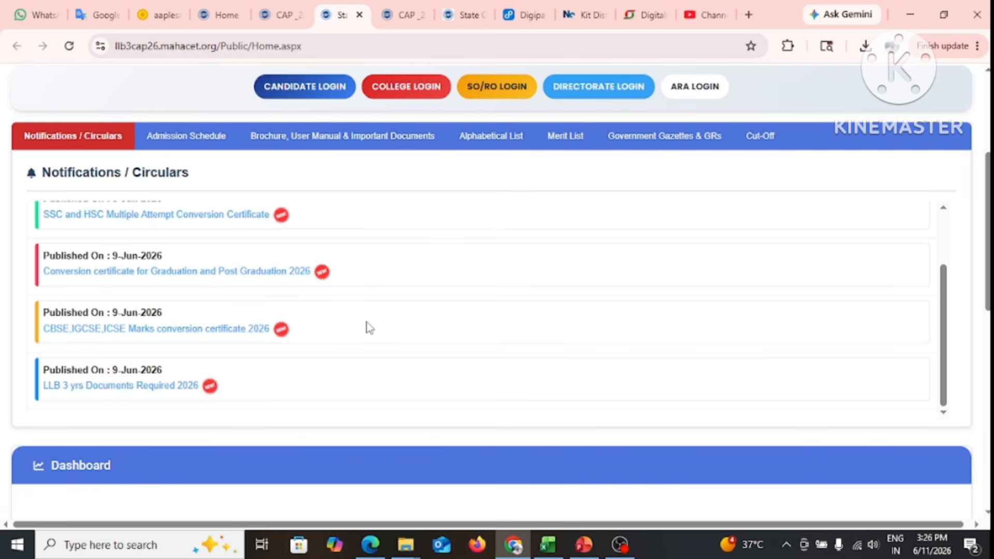
scroll(366, 326, "up", 2)
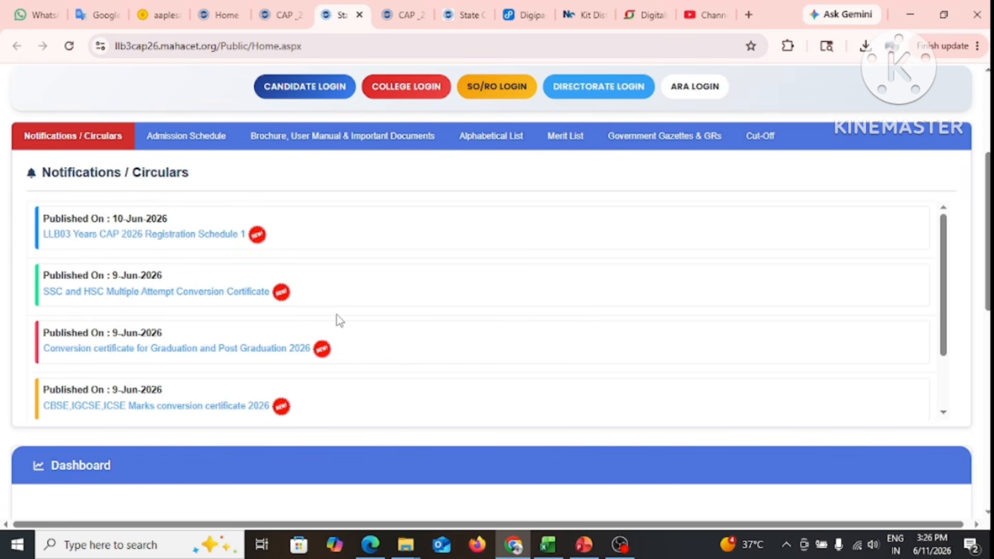
scroll(461, 311, "up", 3)
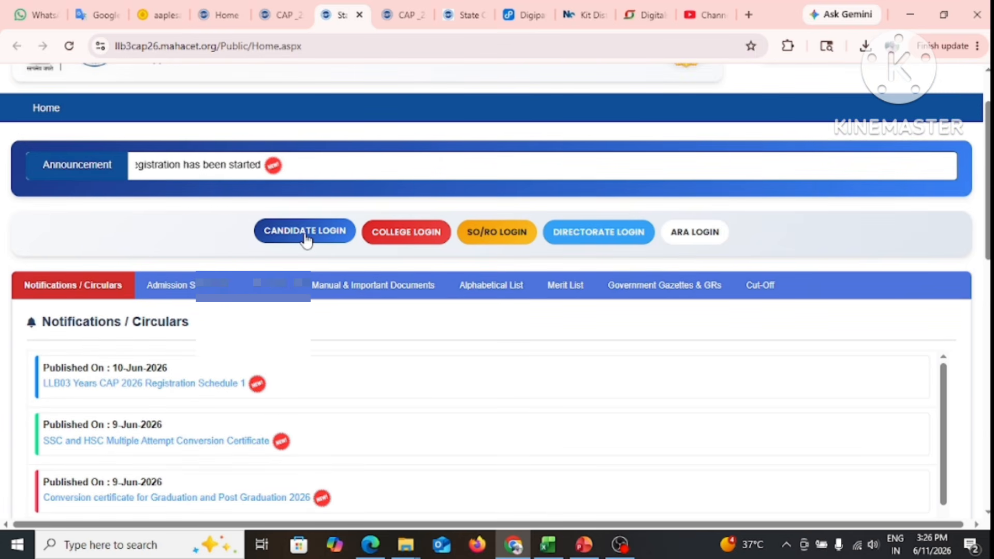
left_click(306, 238)
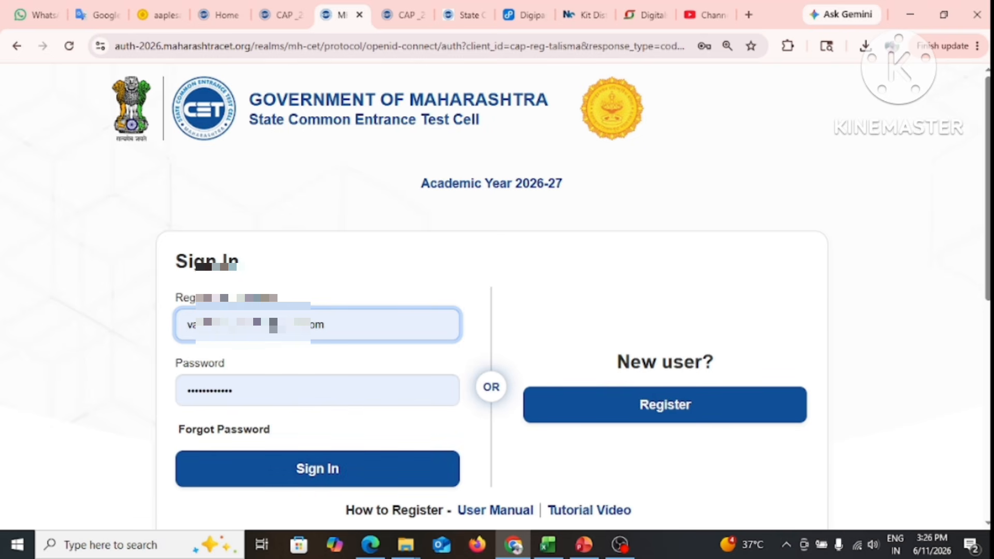
left_click(315, 473)
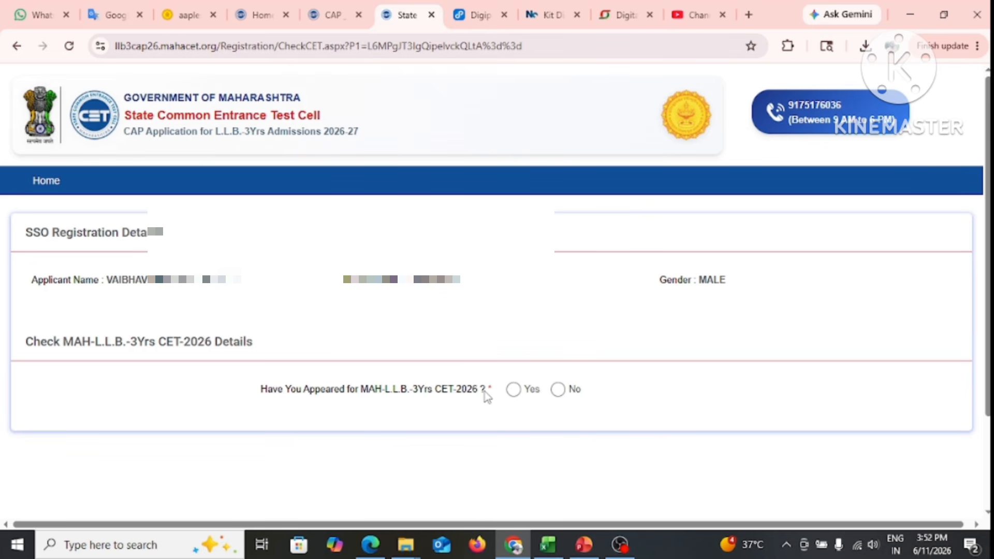
Answer Yes to appearing for MAH-L.L.B.-3Yrs CET-2026 and verify the CET registration and roll numbers
left_click(516, 393)
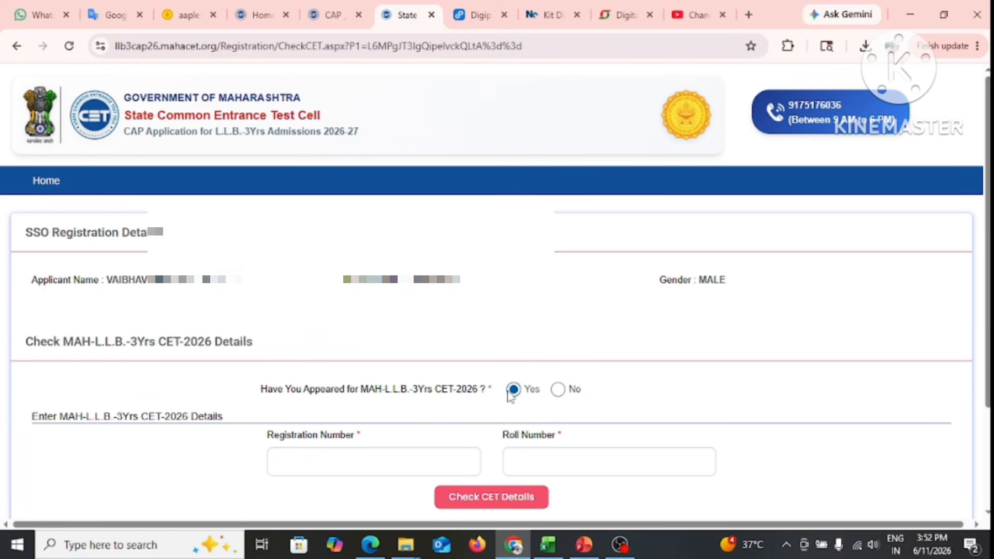
left_click(557, 389)
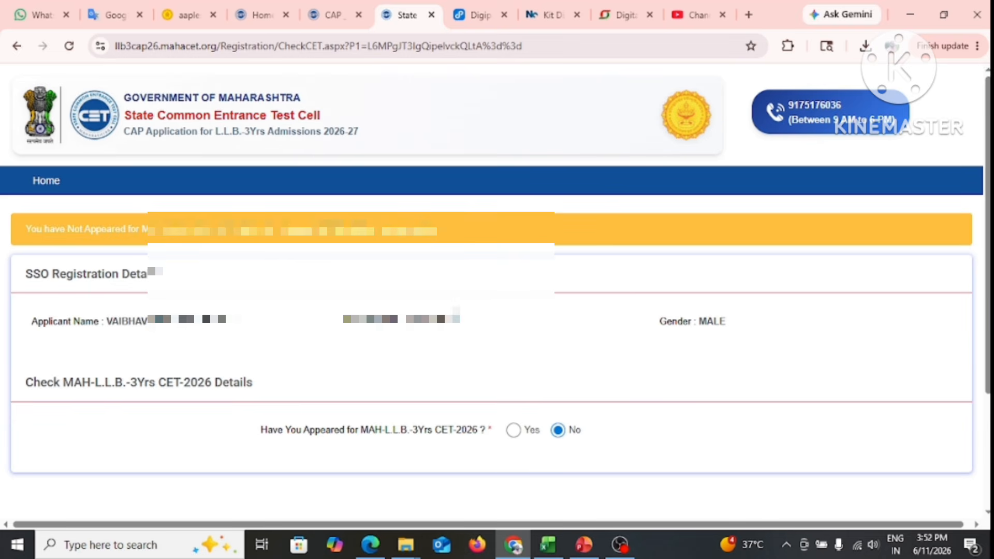
scroll(501, 393, "down", 2)
left_click(513, 359)
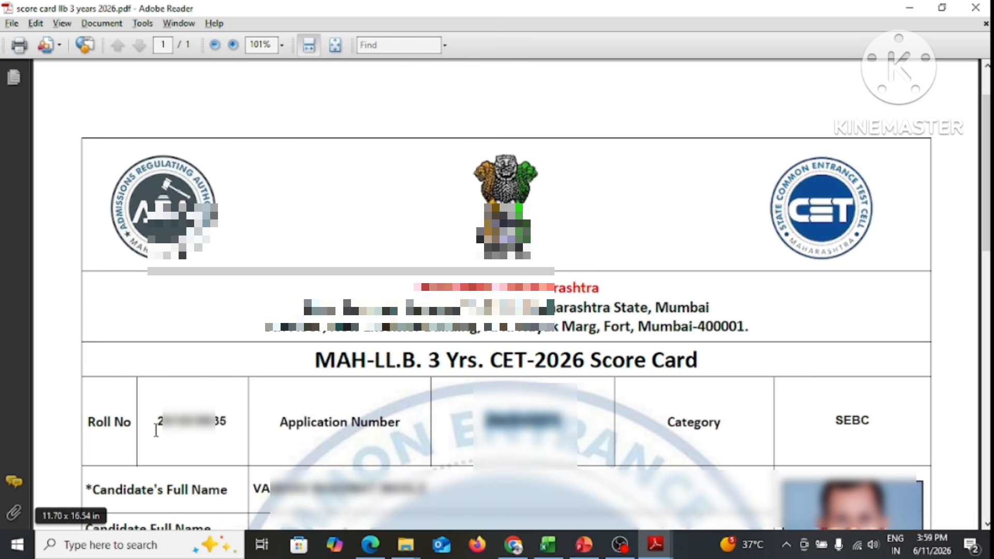
left_click(512, 545)
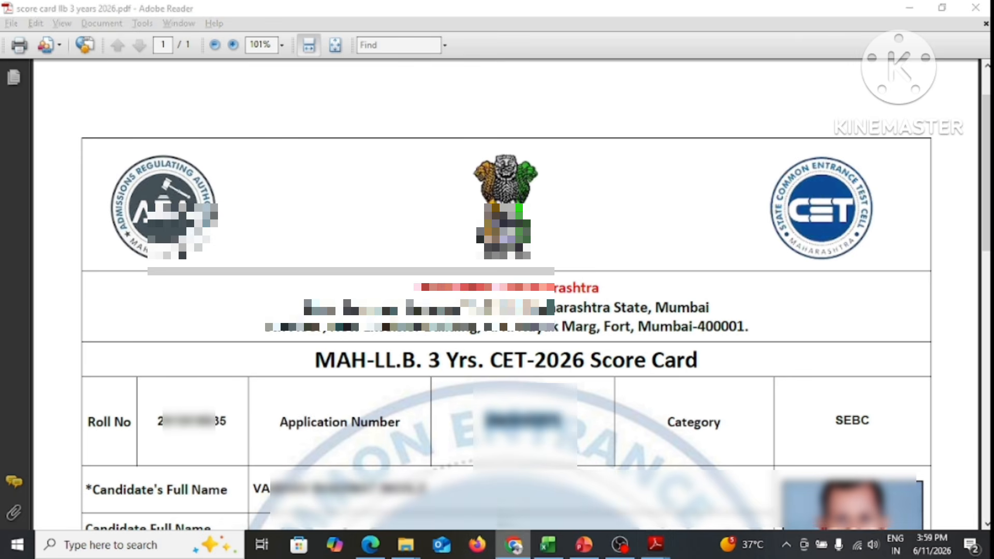
left_click(491, 497)
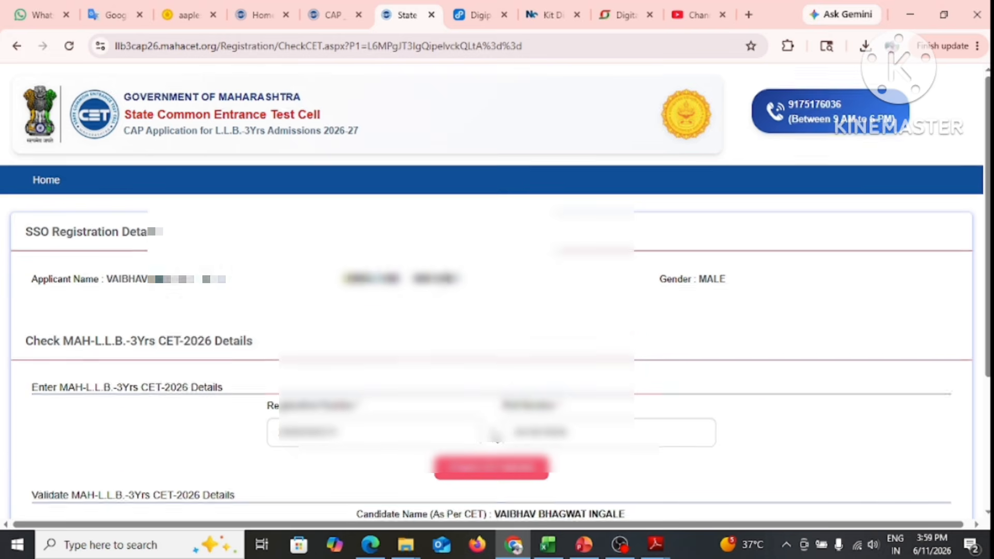
Save the CET details, then register with title Mr. and the captcha code
scroll(494, 437, "down", 2)
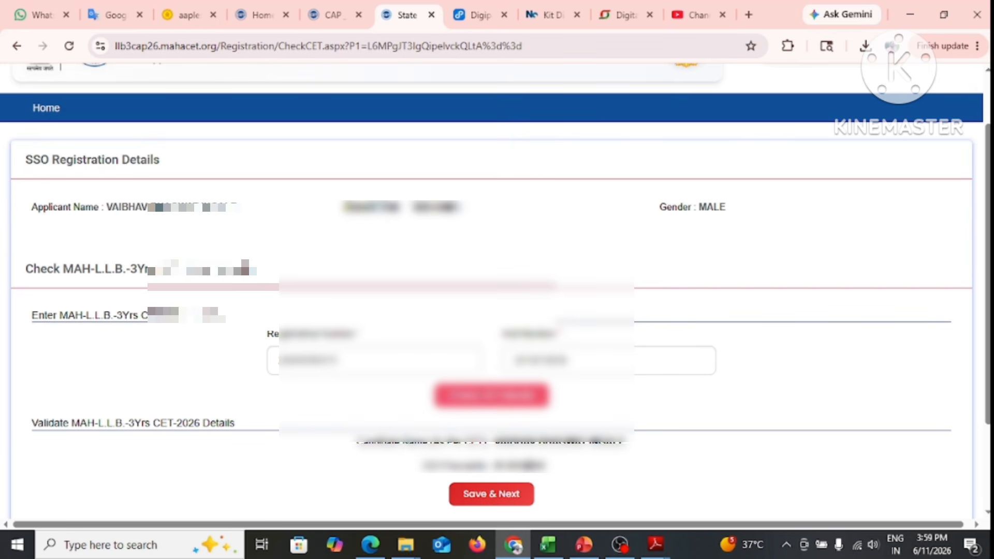
left_click(512, 498)
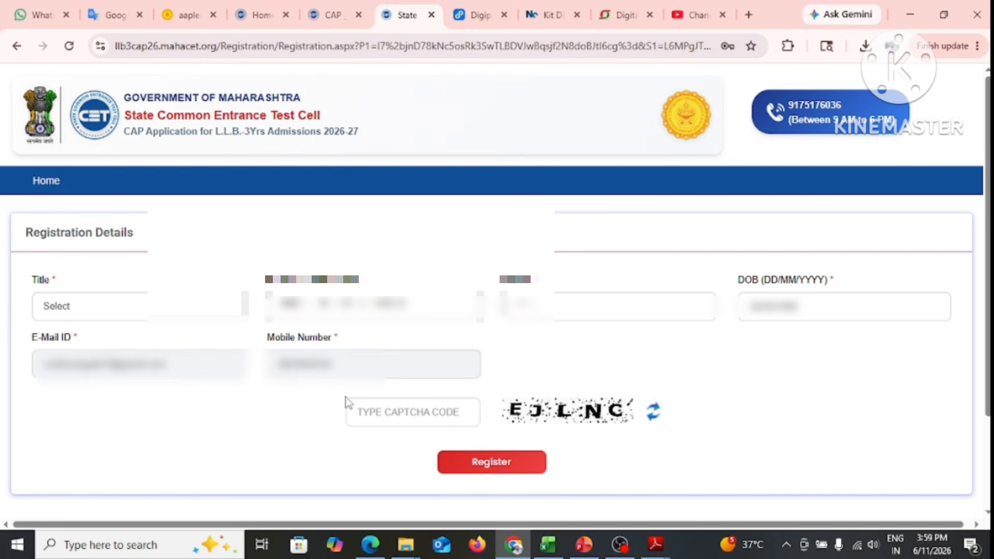
left_click(70, 311)
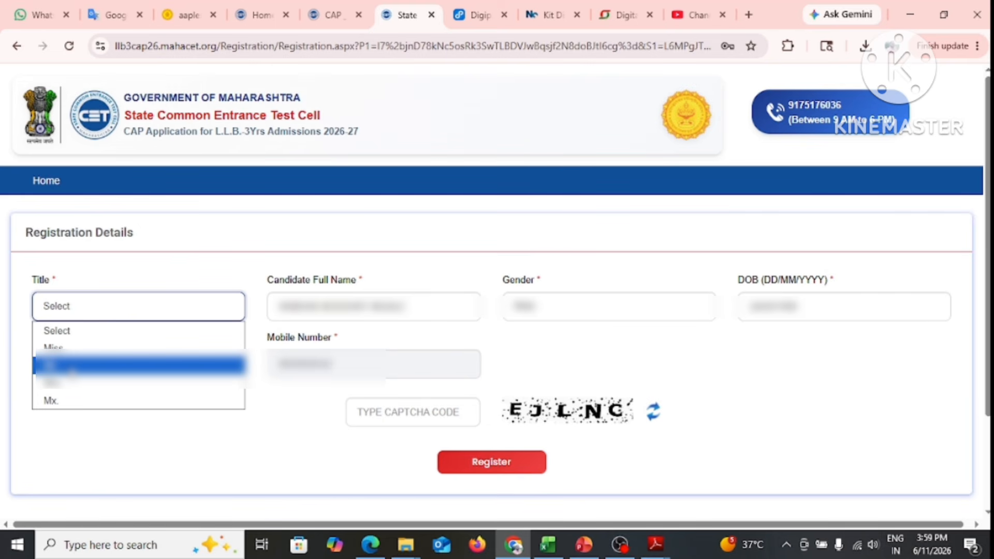
left_click(70, 366)
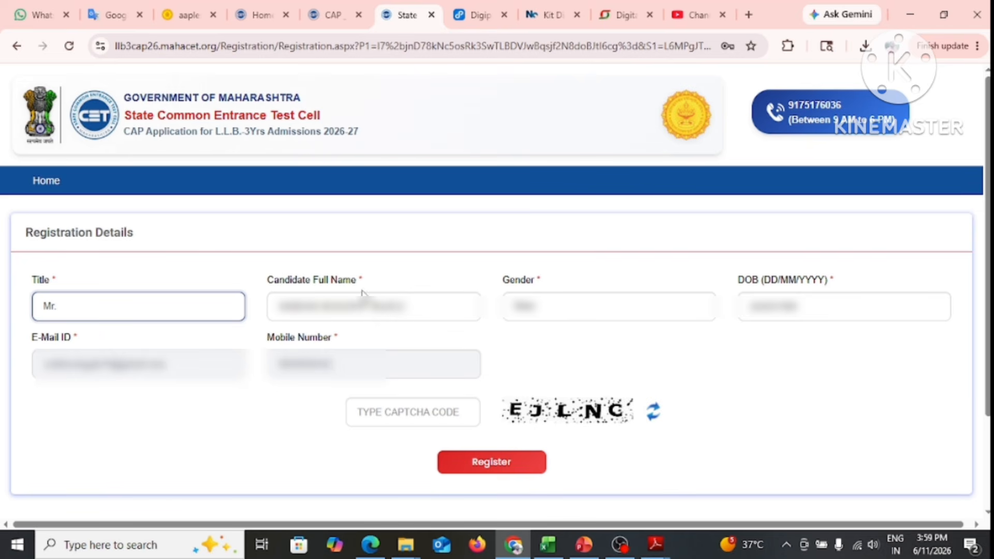
left_click(434, 415)
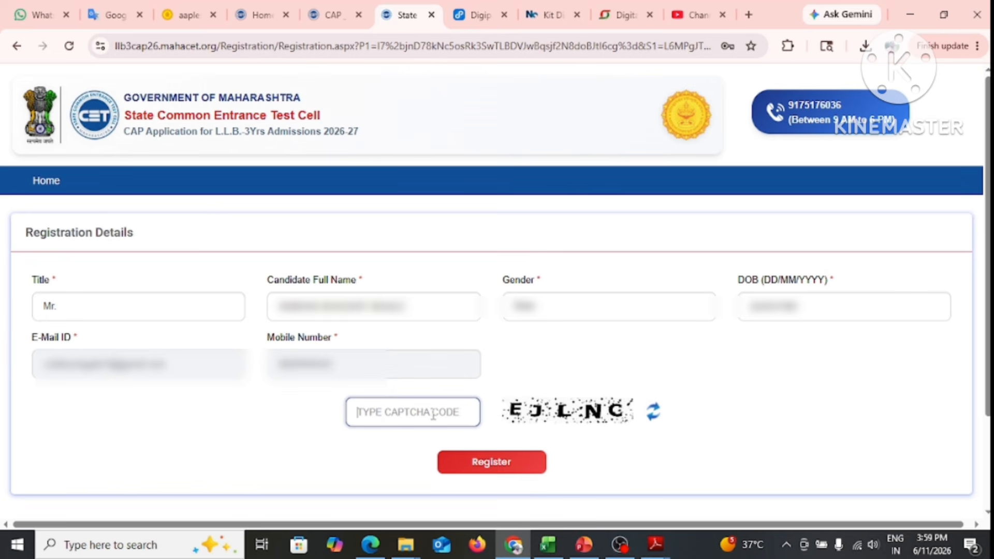
type("EJLNC")
left_click(511, 467)
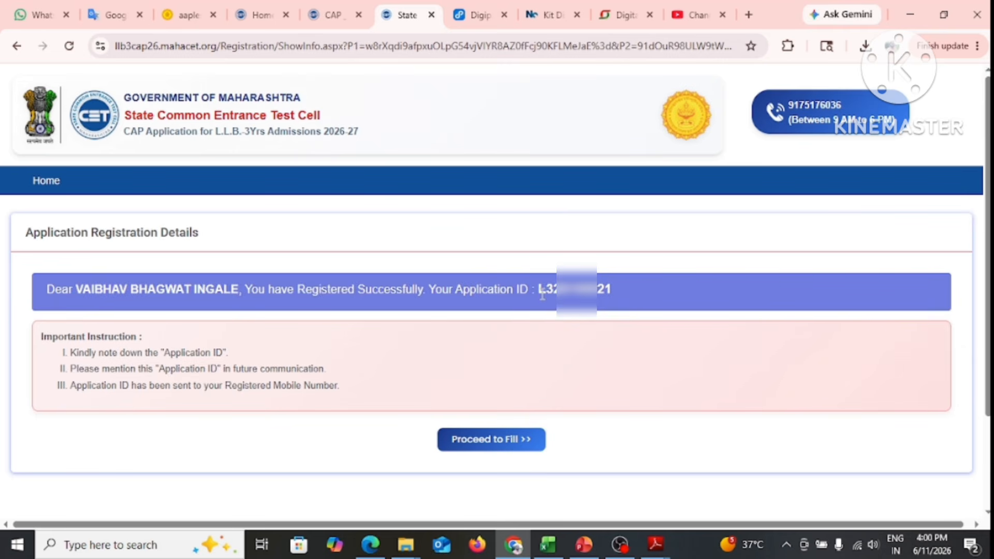
Copy the Application ID and proceed to the candidate dashboard
left_click_drag(539, 289, 653, 289)
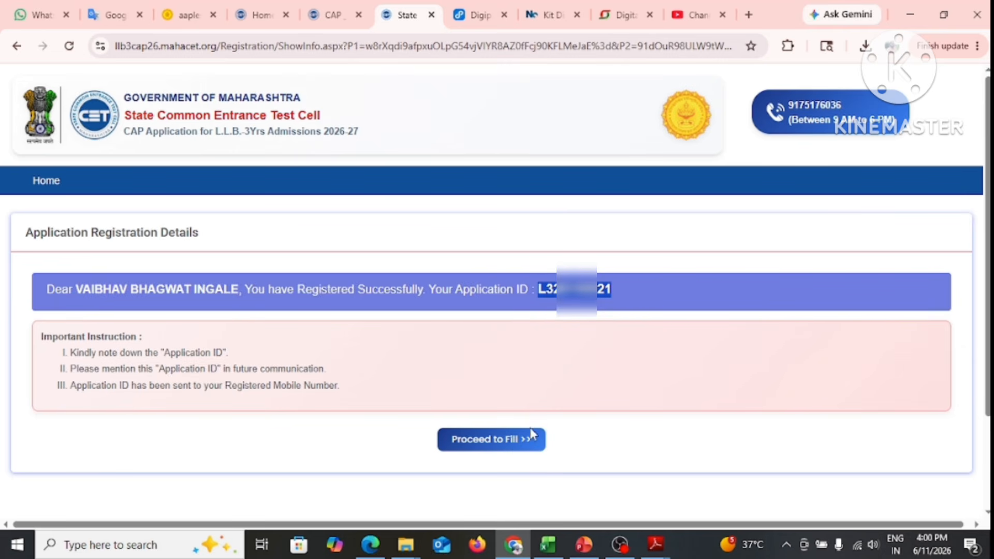
left_click(506, 443)
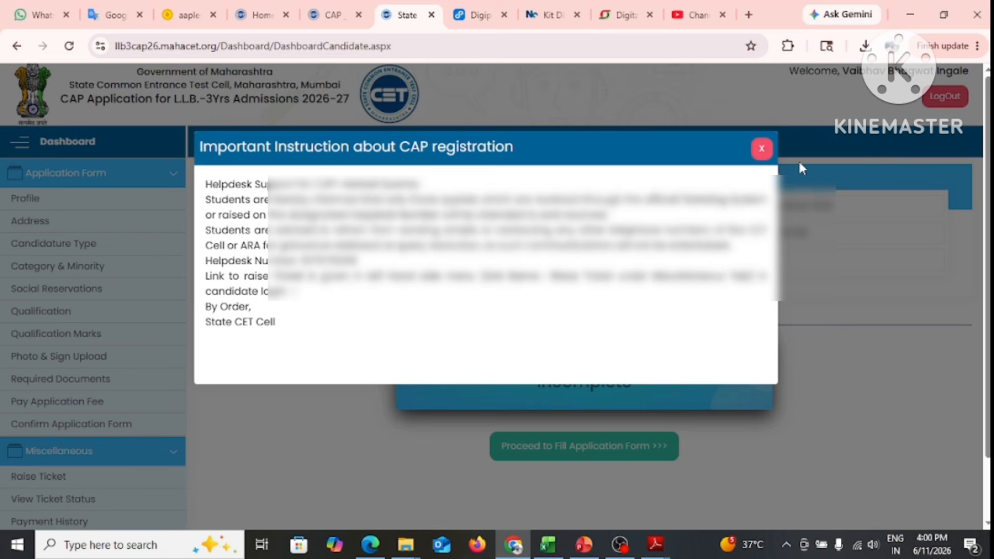
Dismiss the CAP registration instructions and start filling the application form
left_click(763, 150)
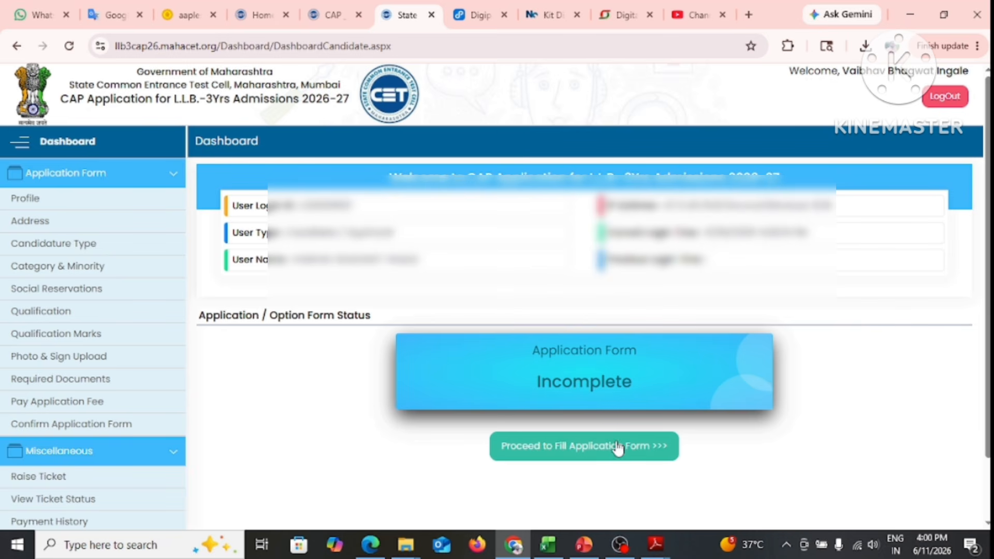
left_click(593, 455)
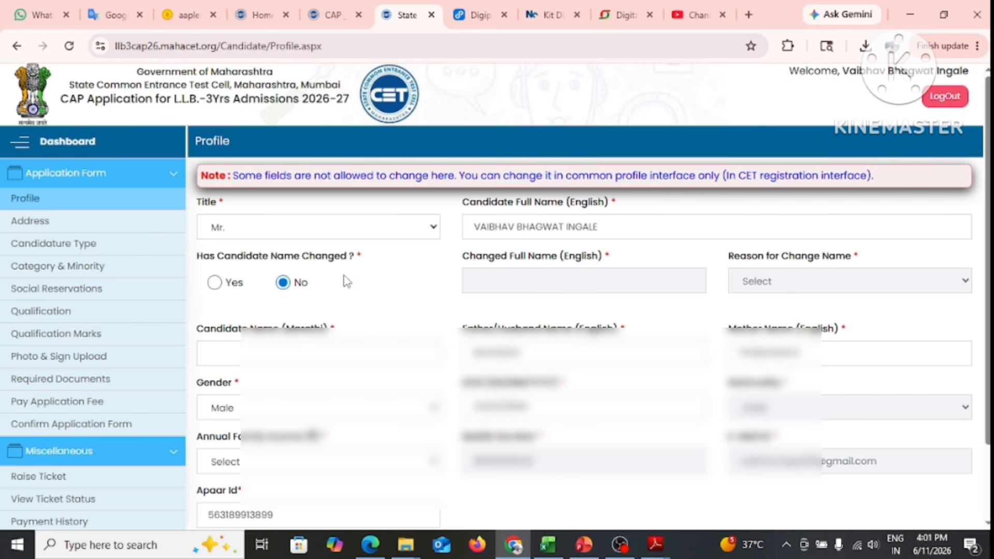
Answer Yes to 'Has Candidate Name Changed?' and view the Reason options without choosing one
left_click(215, 283)
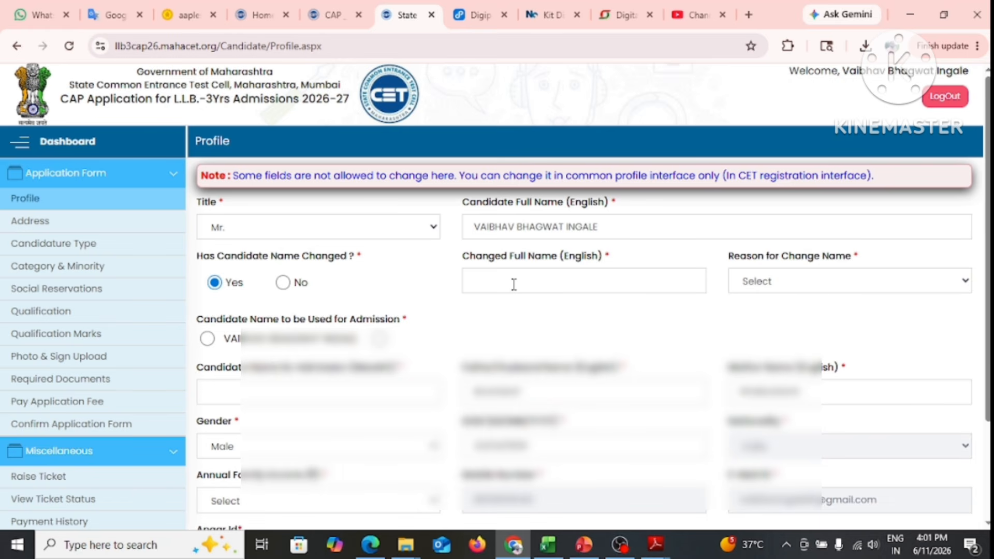
left_click(777, 281)
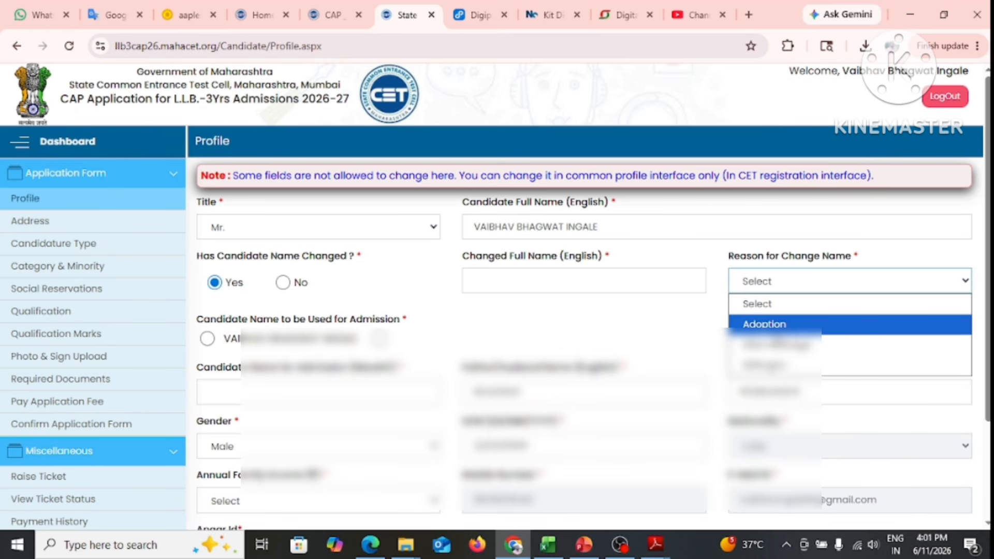
left_click(548, 321)
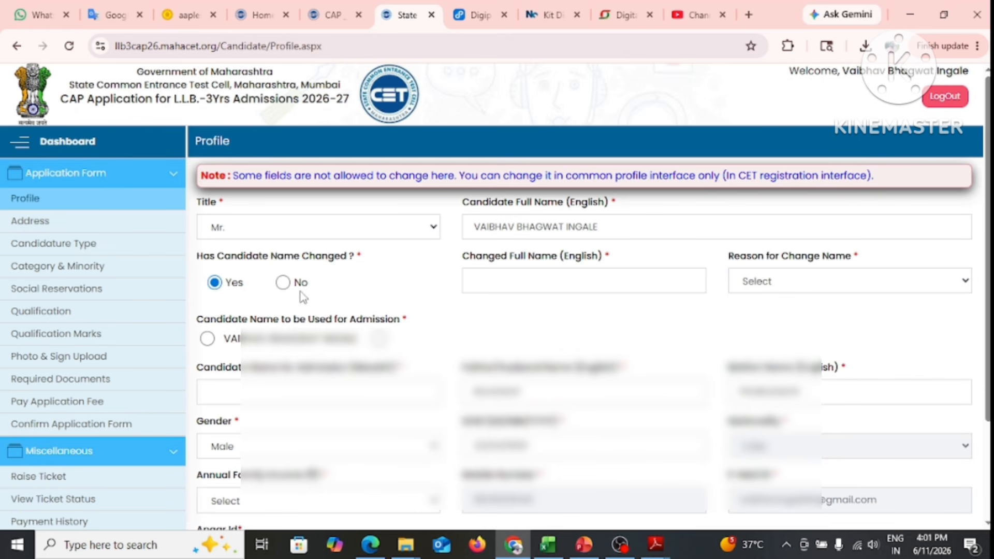
Set name change back to No and fill Candidate Name (Marathi) from the saved suggestion
left_click(283, 283)
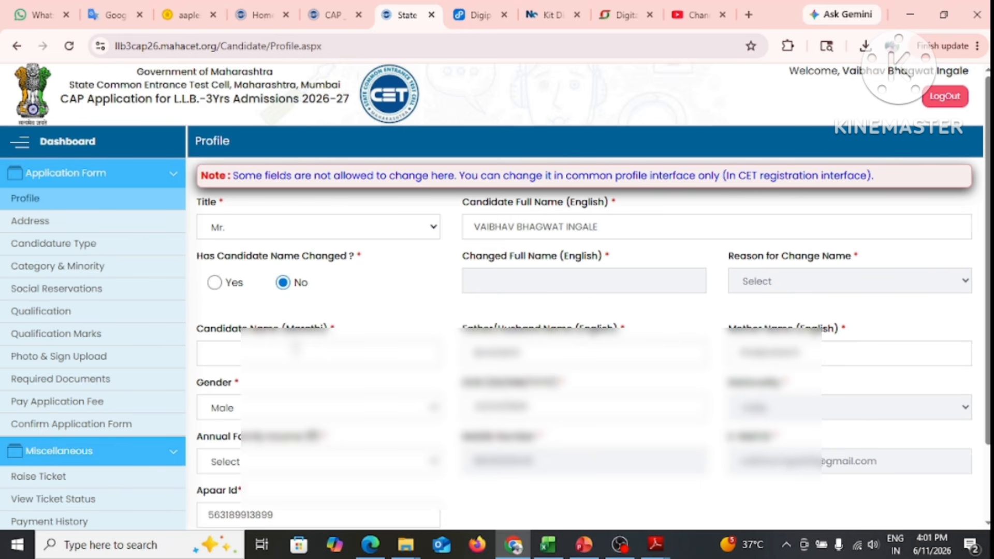
scroll(293, 352, "down", 2)
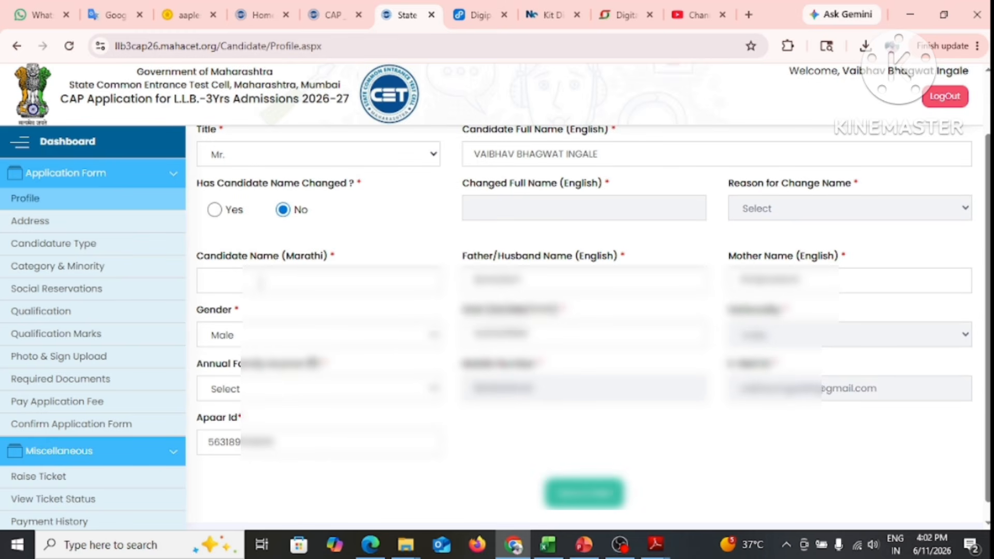
left_click(261, 281)
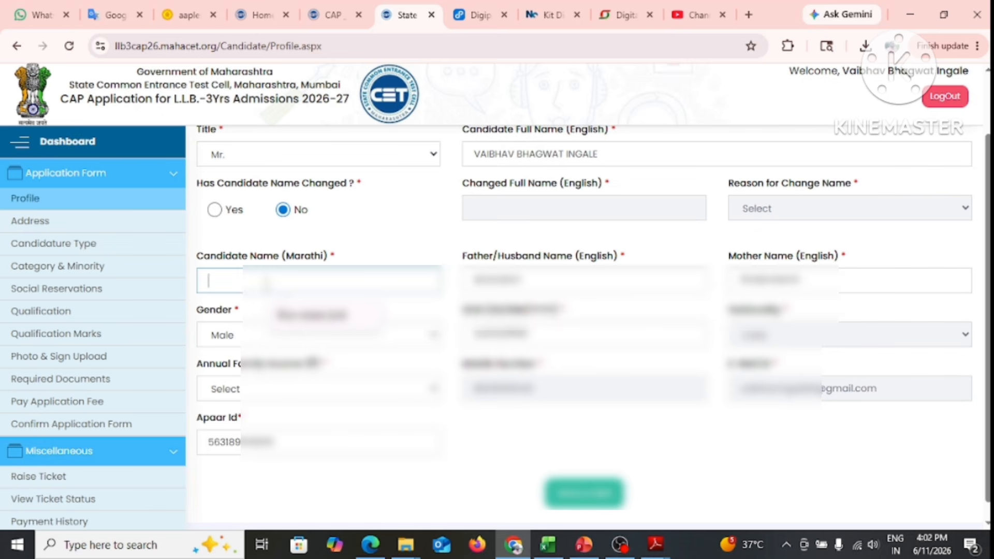
left_click(298, 316)
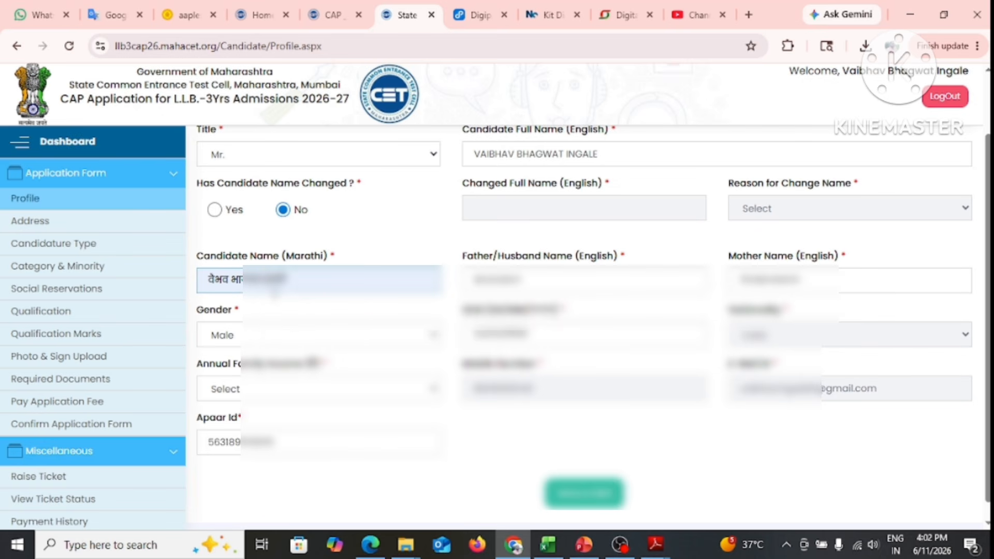
Type the candidate's name into Google Translate and select the Marathi-script result for copying
left_click(117, 16)
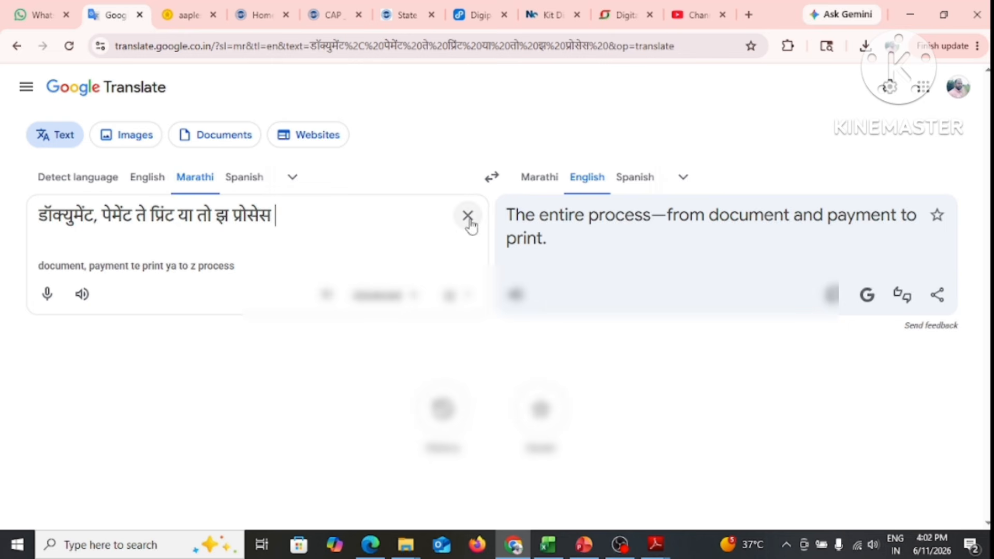
left_click(469, 218)
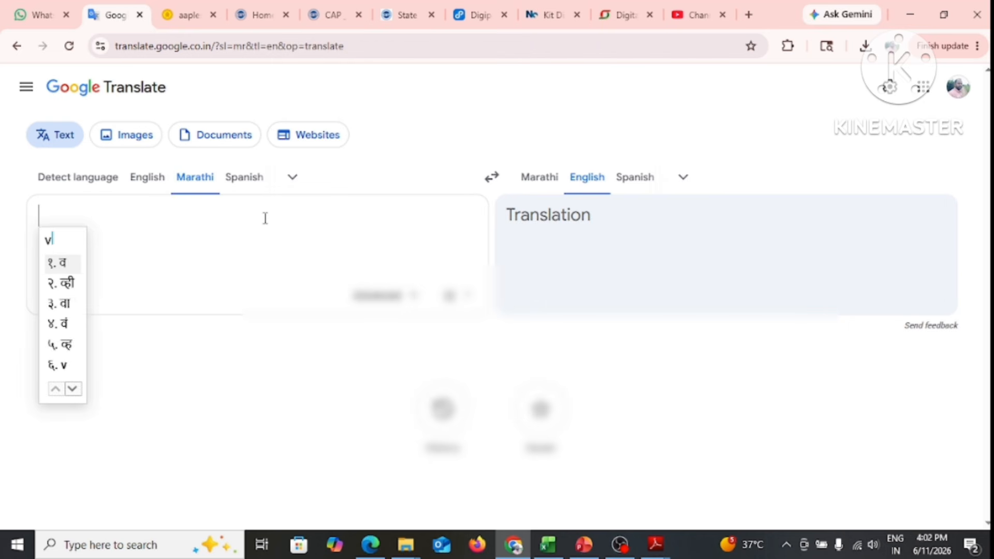
left_click_drag(162, 213, 9, 227)
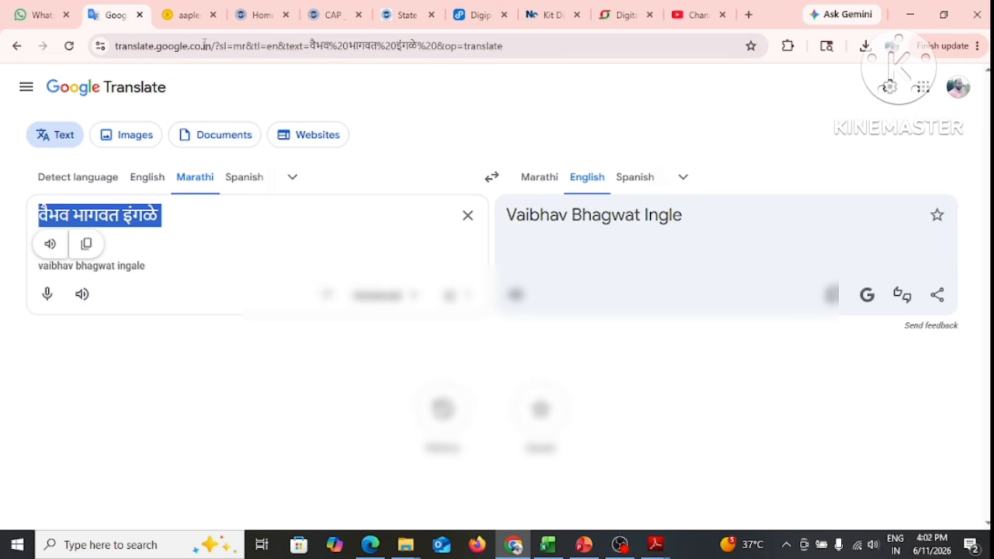
left_click(412, 17)
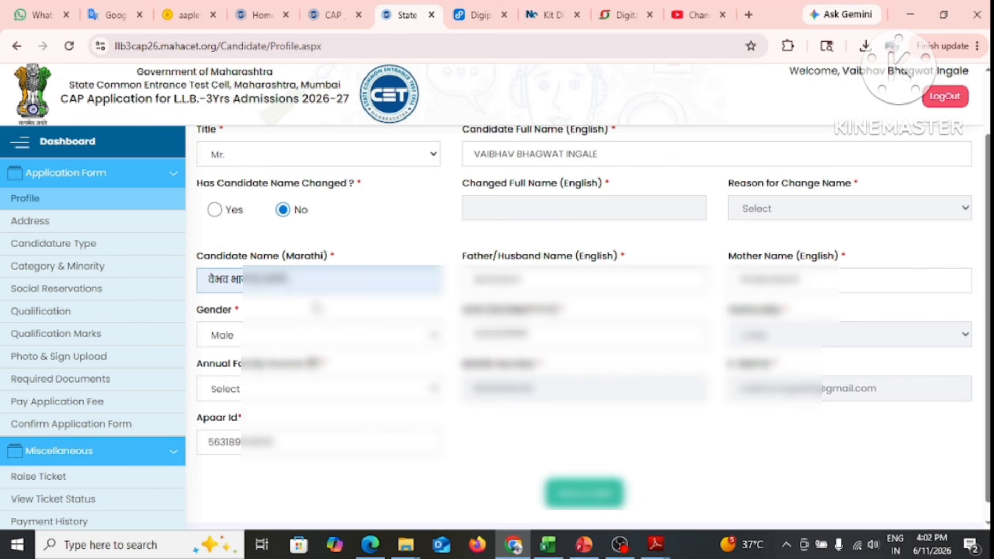
Replace the Marathi name with the copied translation and review the English full name
left_click(314, 281)
key("BackSpace")
key("BackSpace")
key("BackSpace")
key("BackSpace")
key("BackSpace")
key("BackSpace")
key("BackSpace")
key("BackSpace")
key("BackSpace")
key("BackSpace")
key("BackSpace")
key("BackSpace")
key("BackSpace")
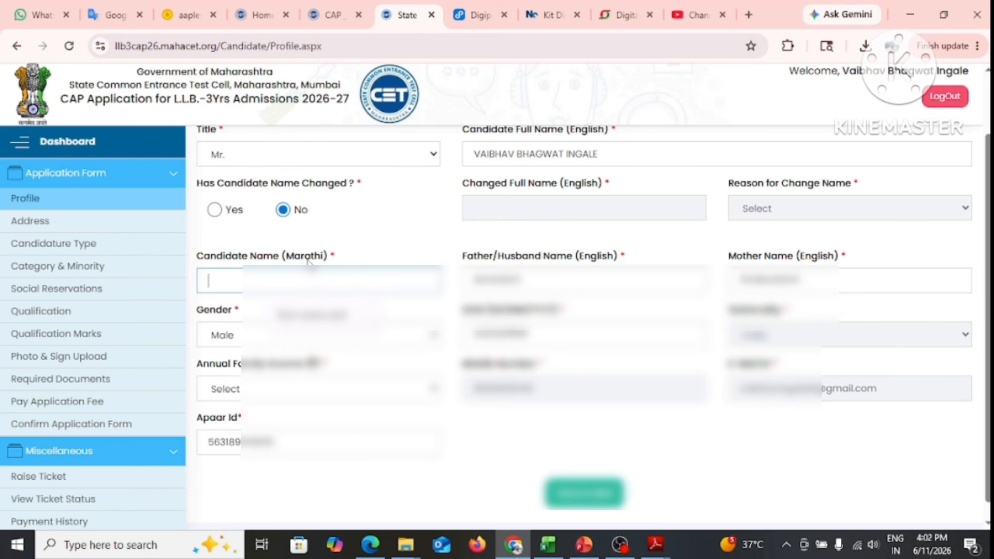
key("ctrl+v")
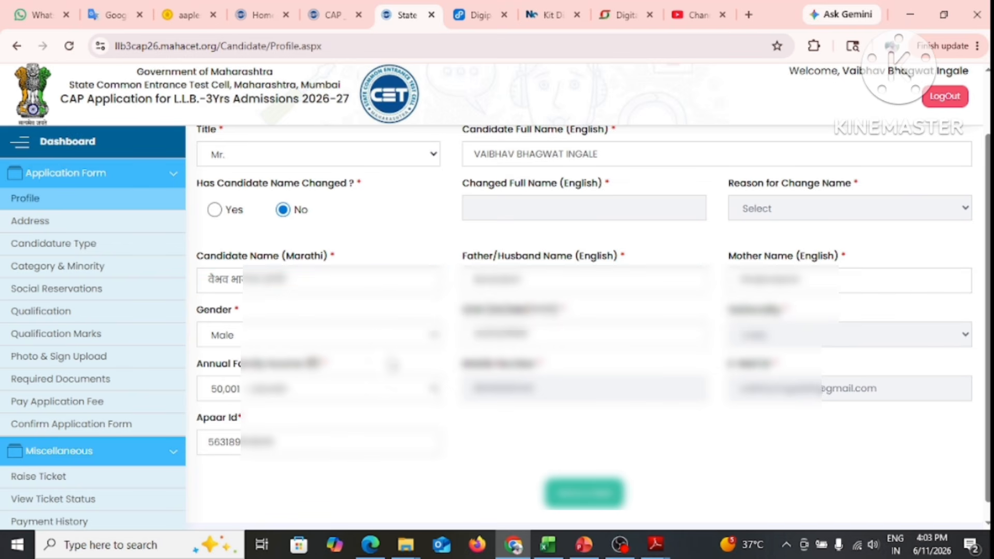
left_click(605, 155)
left_click(502, 155)
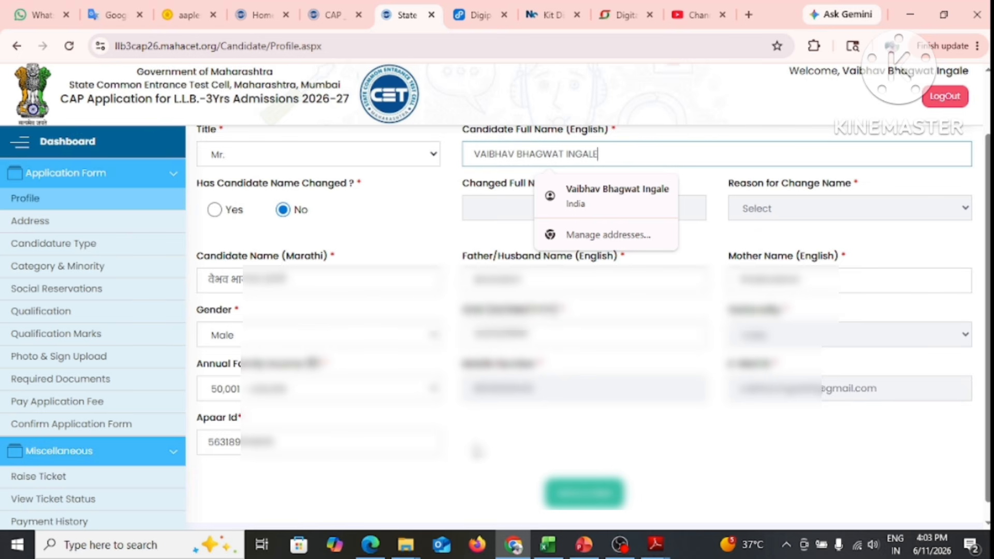
left_click(473, 445)
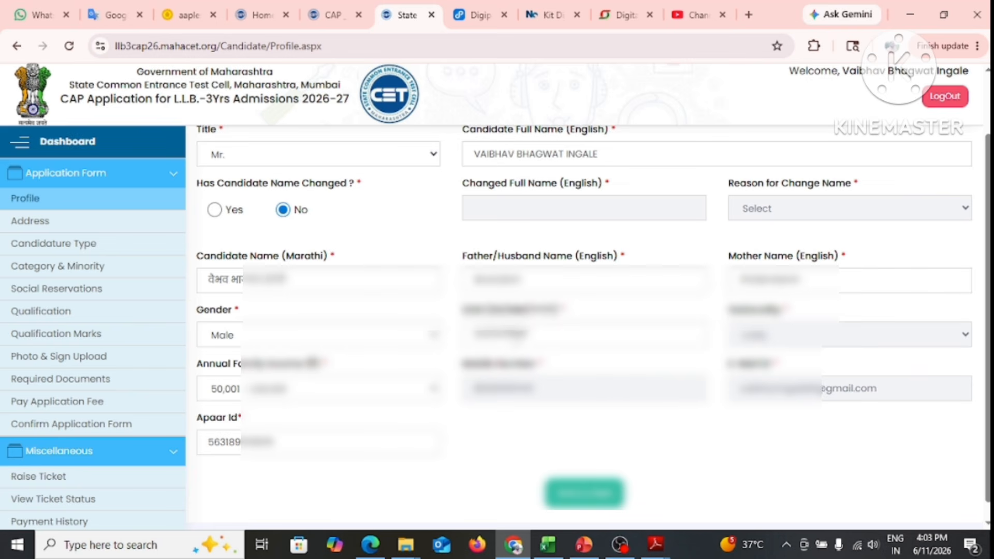
Set Annual Family Income to 50,001 - 1,00,000 and save the Profile
left_click(547, 334)
left_click(452, 472)
left_click(306, 389)
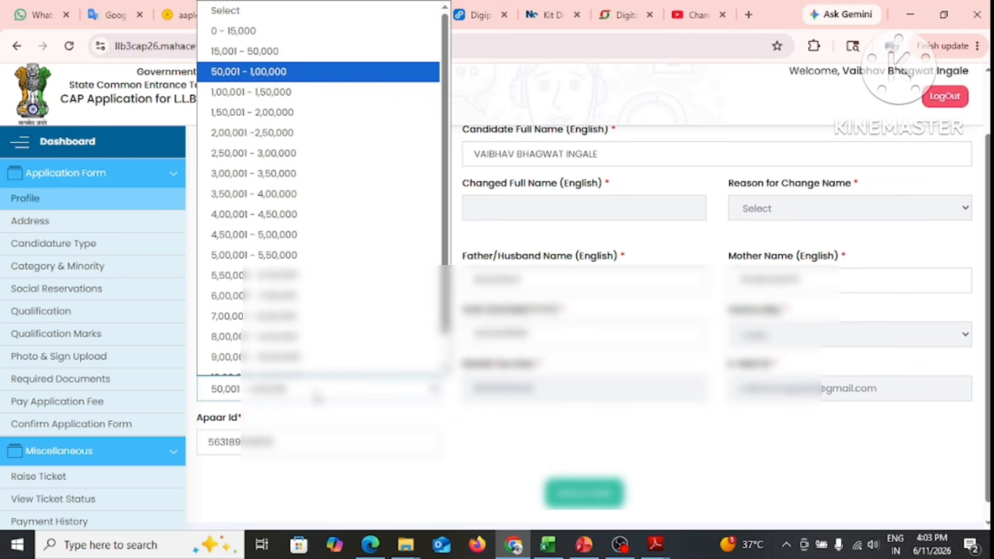
left_click(266, 58)
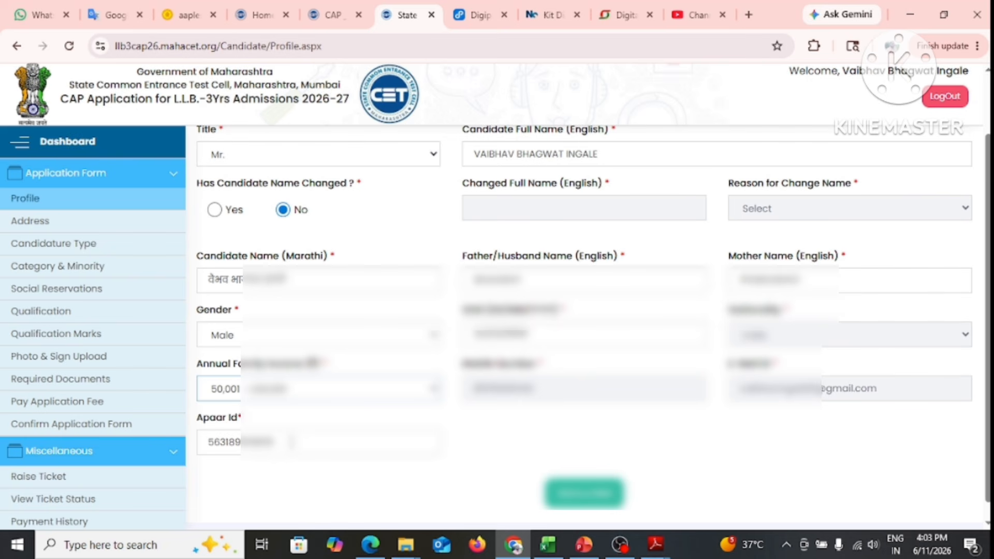
left_click(597, 501)
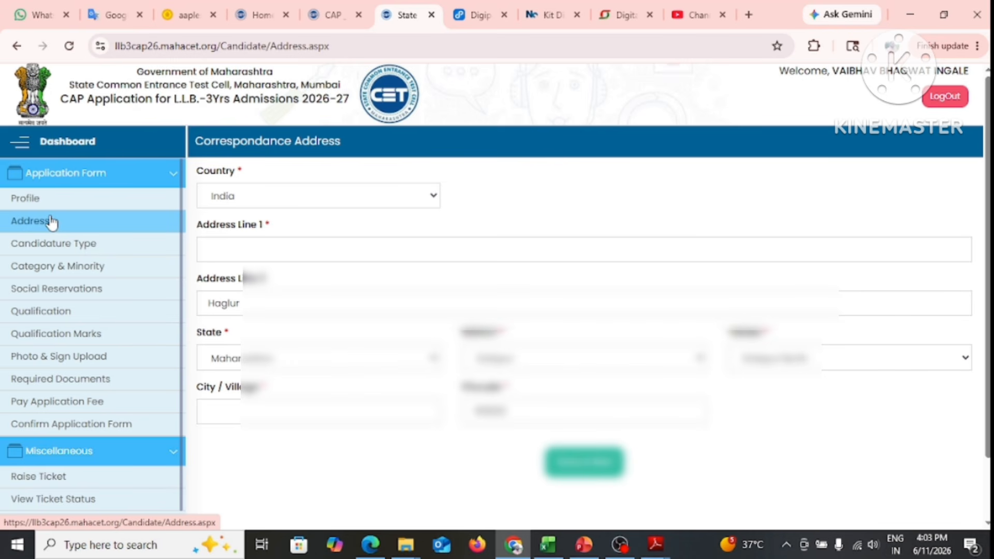
Enter the first line of the correspondence address
left_click(51, 221)
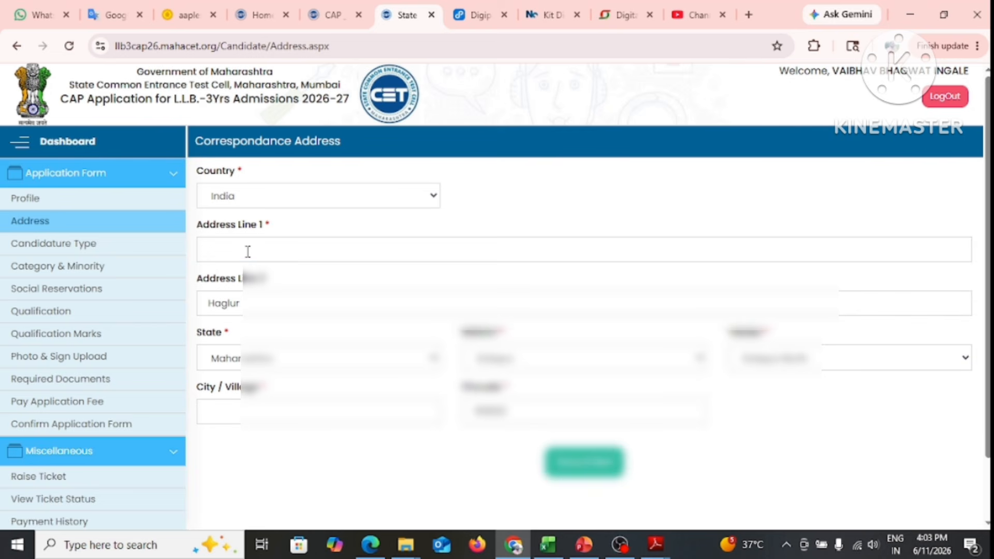
left_click(248, 252)
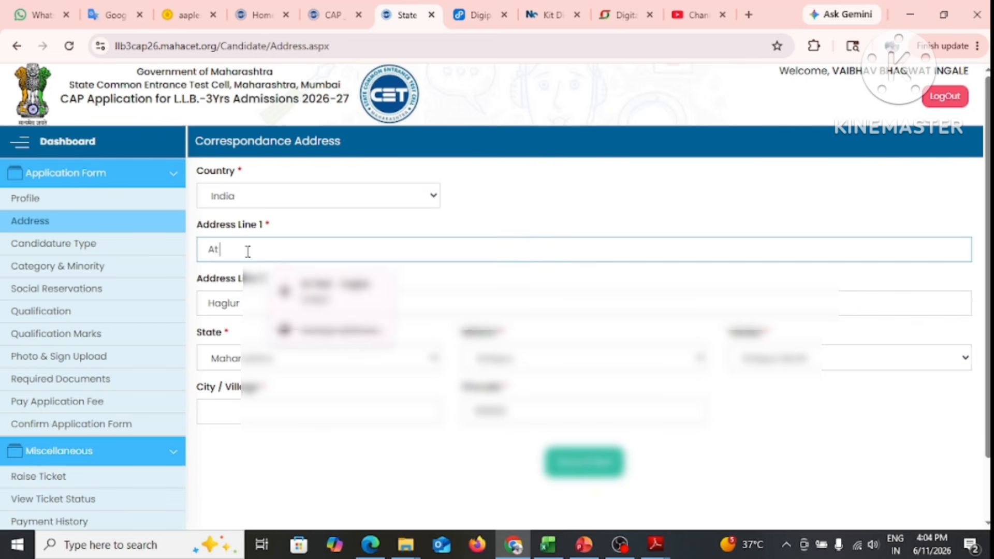
Fill City/Village from the suggestion, pick the district, and save the address
left_click(300, 412)
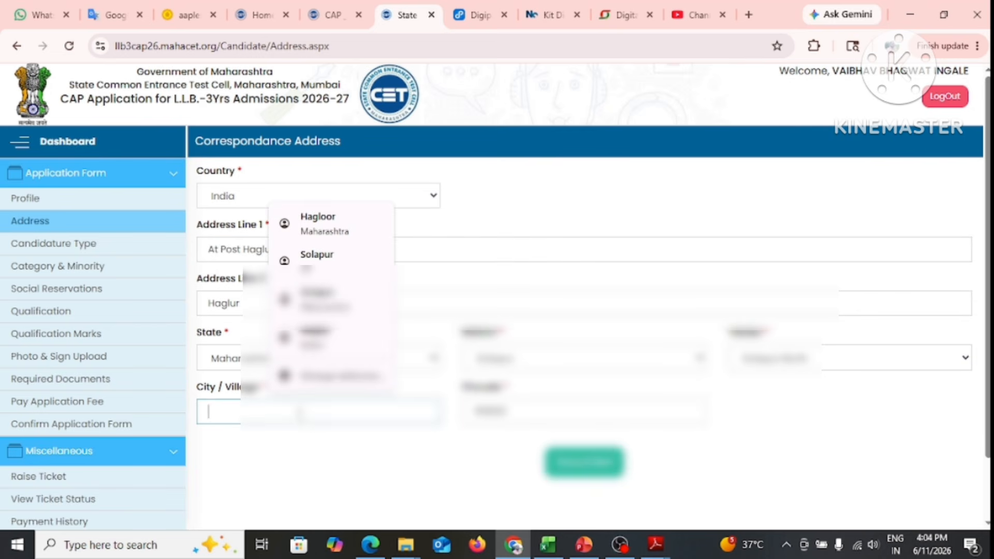
left_click(306, 462)
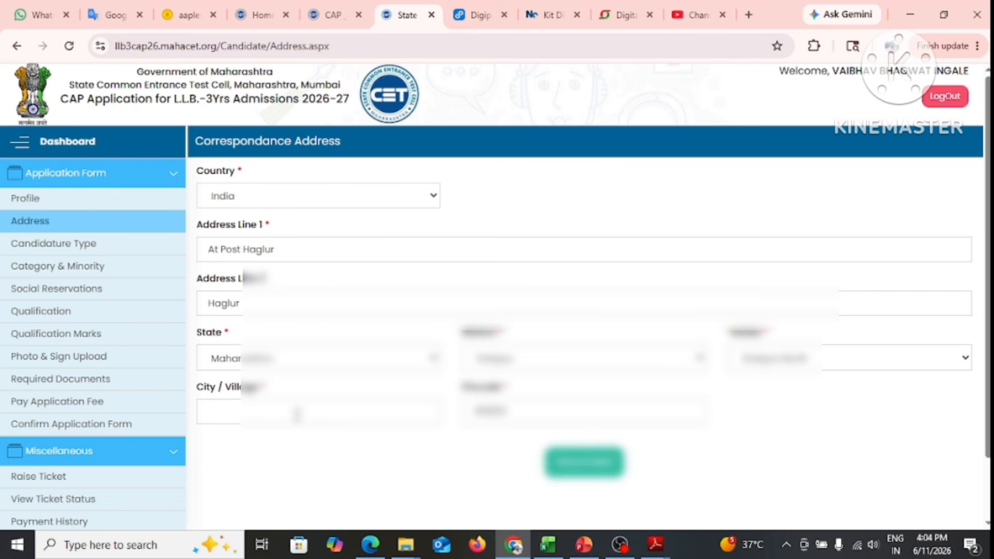
left_click(297, 414)
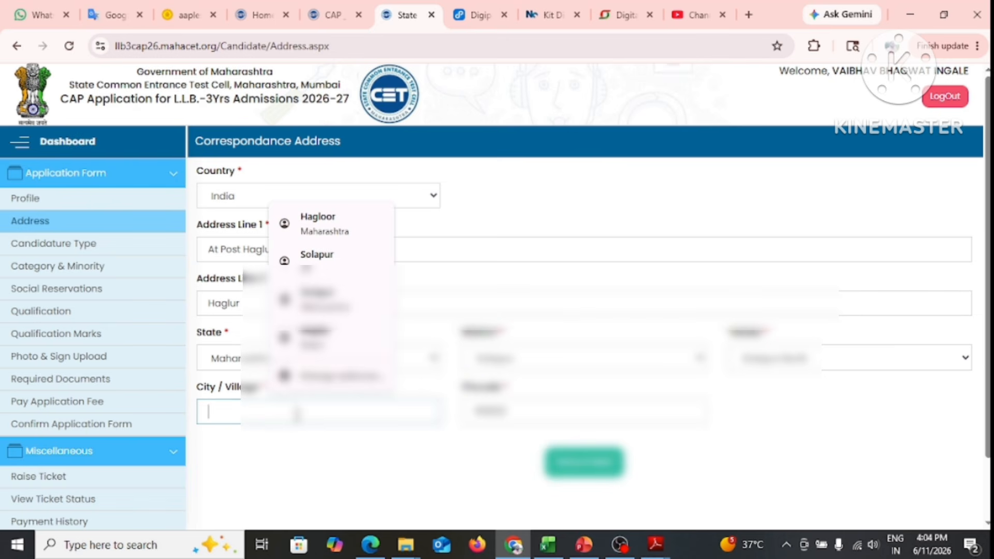
type("Solapu")
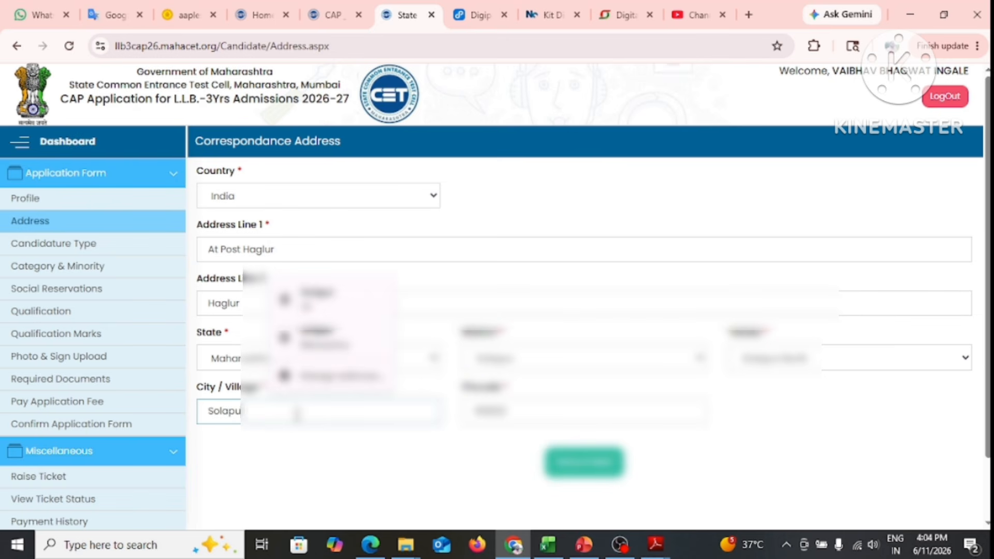
left_click(334, 479)
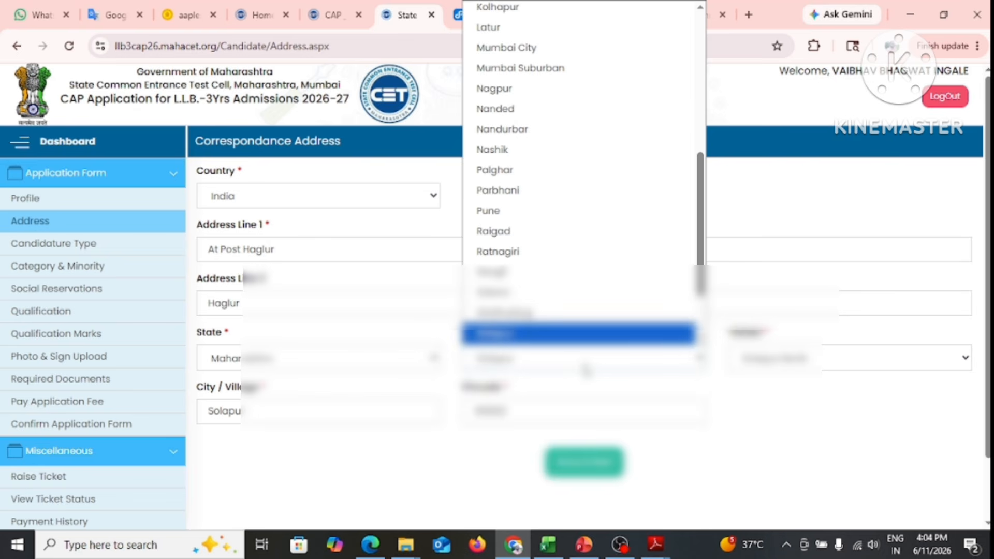
left_click(585, 367)
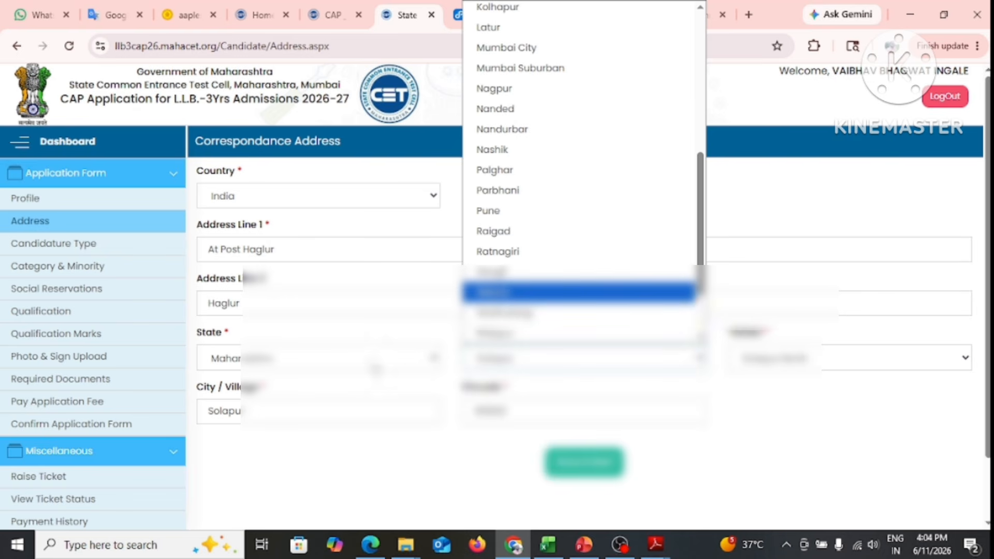
left_click(777, 407)
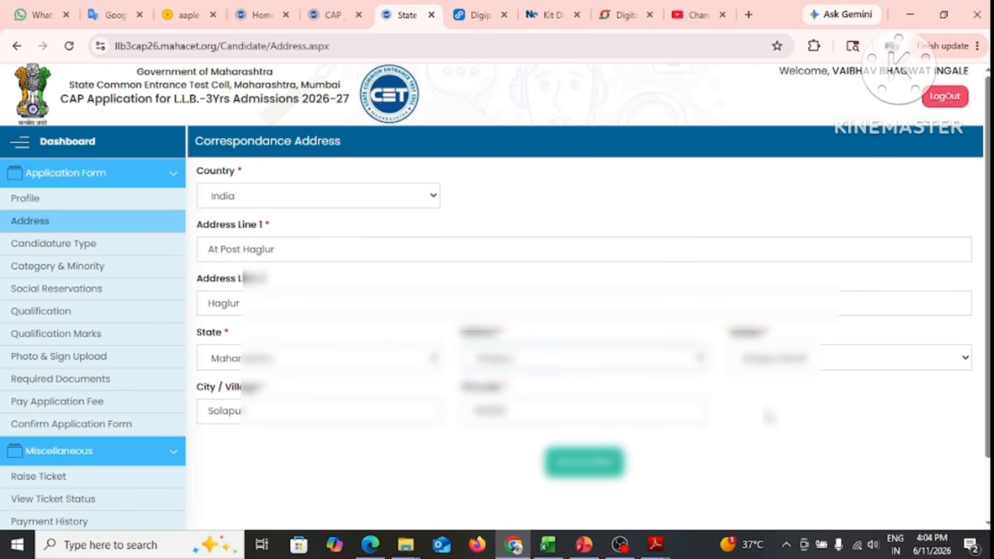
left_click(601, 466)
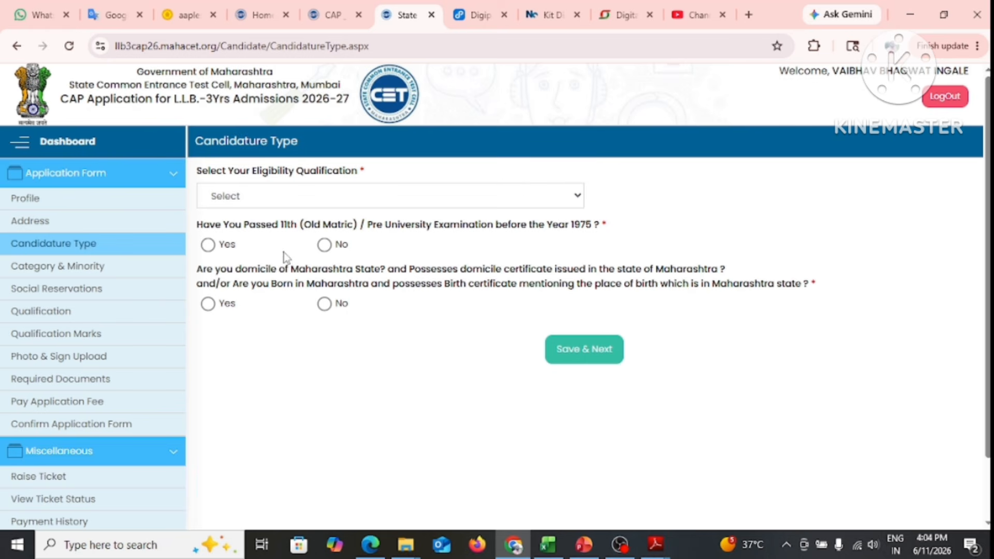
Choose Graduation as eligibility qualification and answer No to passing 11th before 1975
left_click(325, 202)
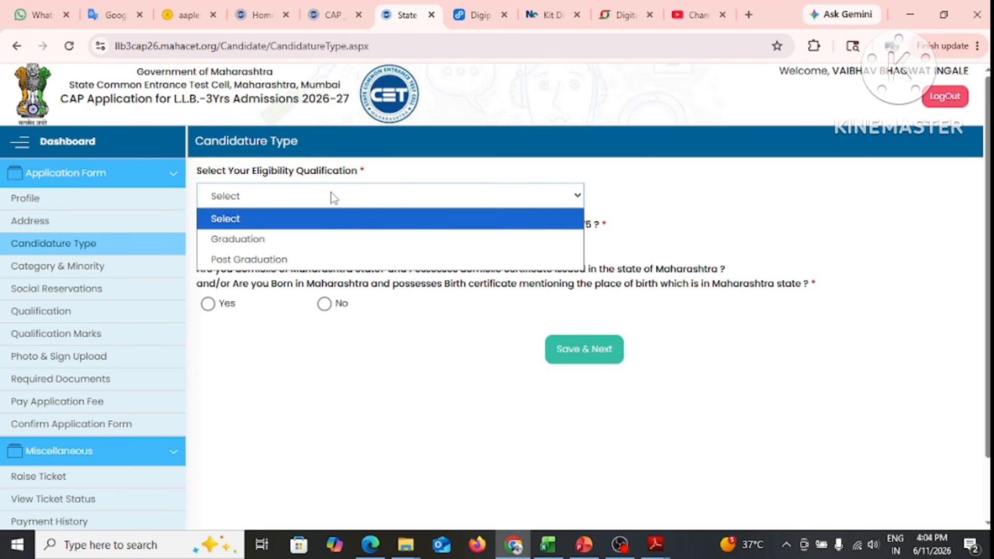
left_click(289, 241)
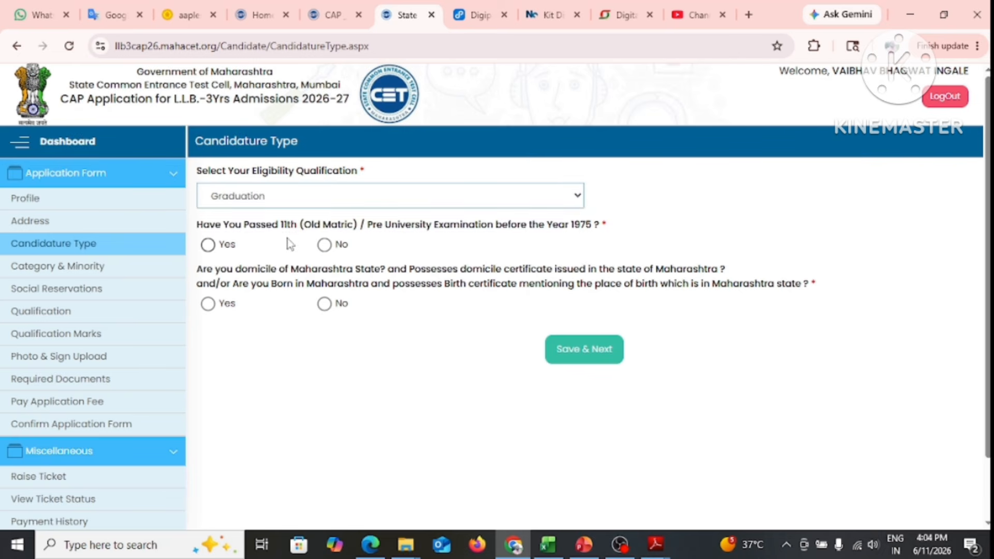
left_click(301, 196)
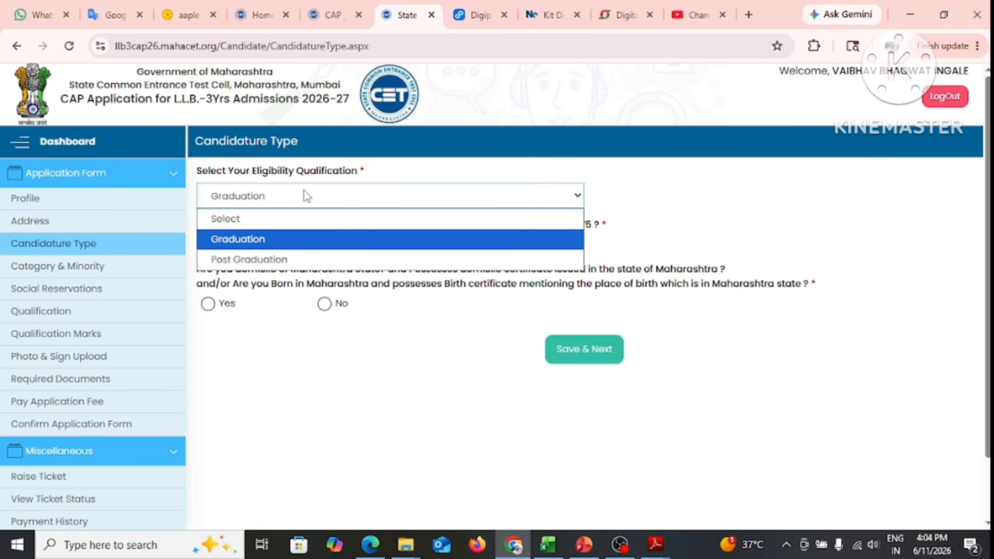
left_click(302, 260)
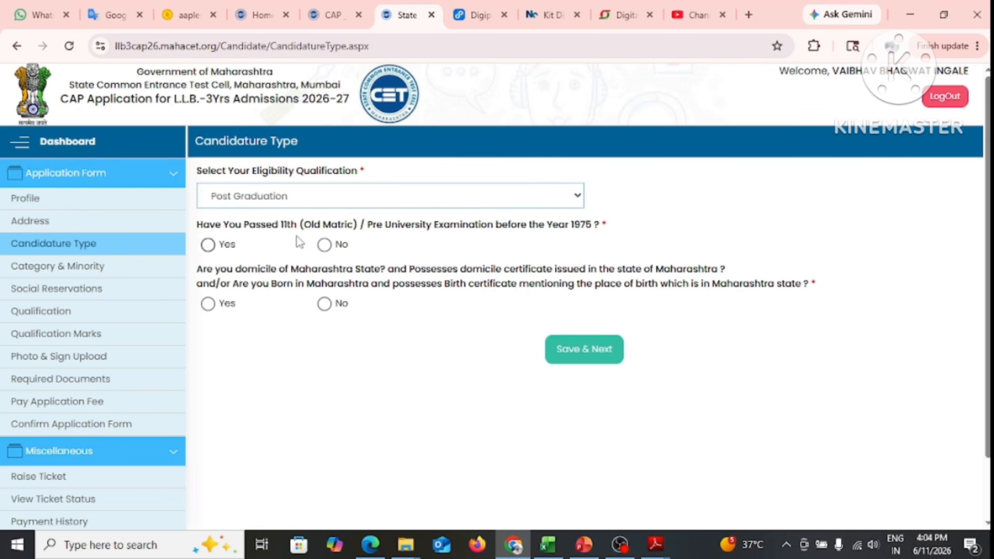
left_click(311, 198)
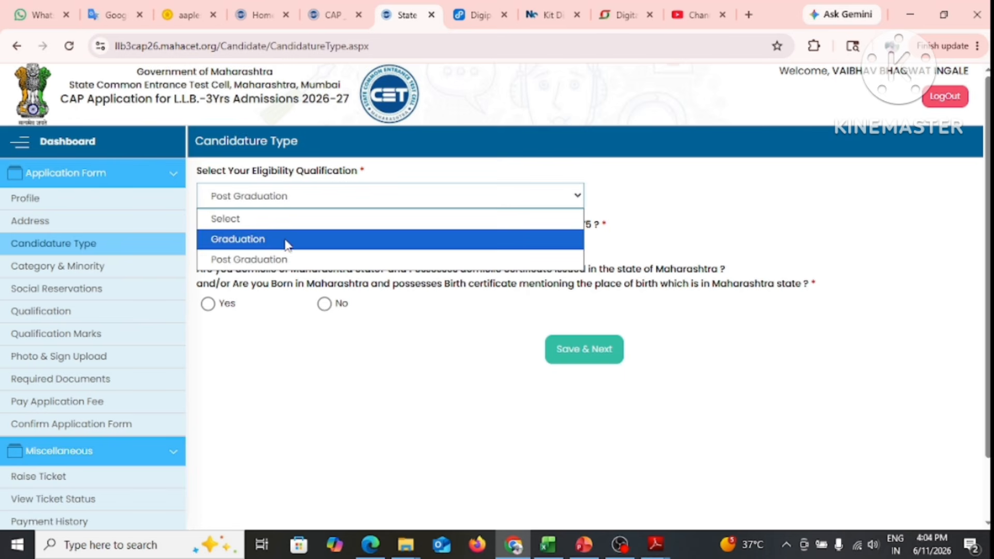
left_click(286, 239)
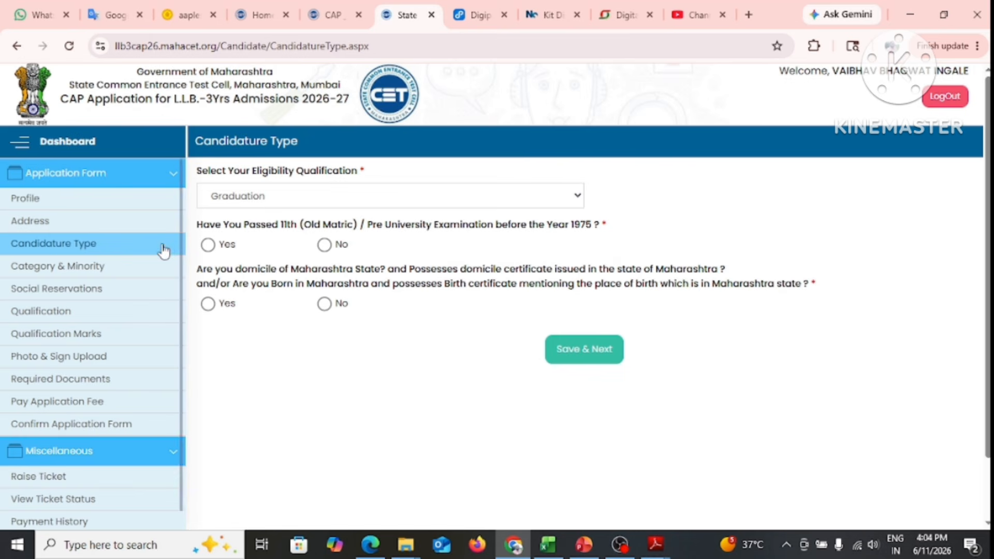
left_click(208, 246)
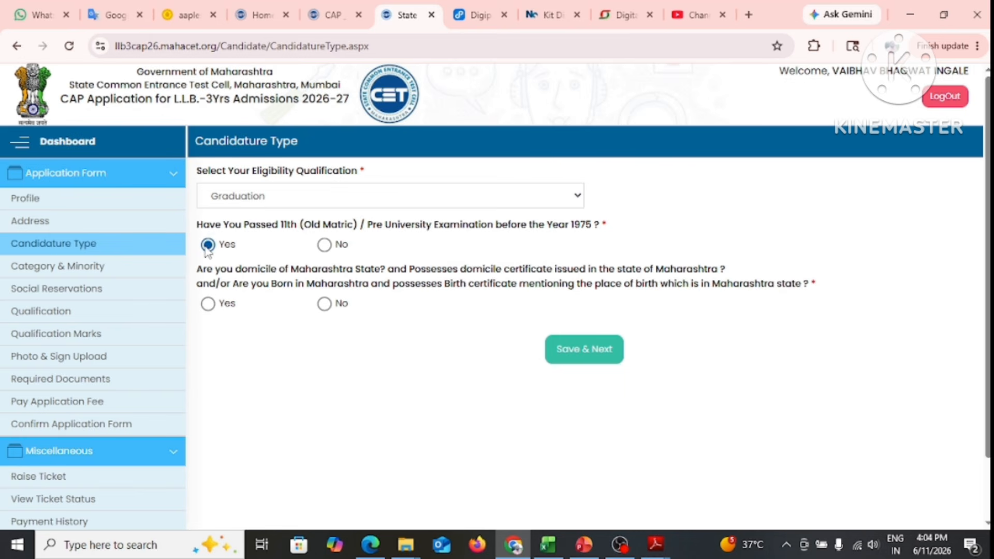
left_click(325, 245)
Answer Yes to Maharashtra domicile, choose the domicile district, and save the Type A candidature
left_click(208, 305)
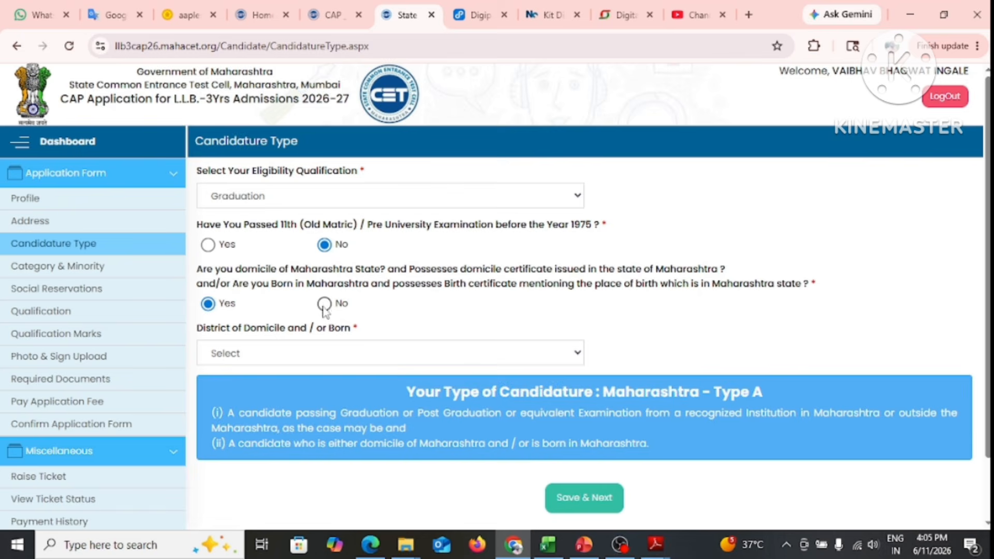
left_click(325, 305)
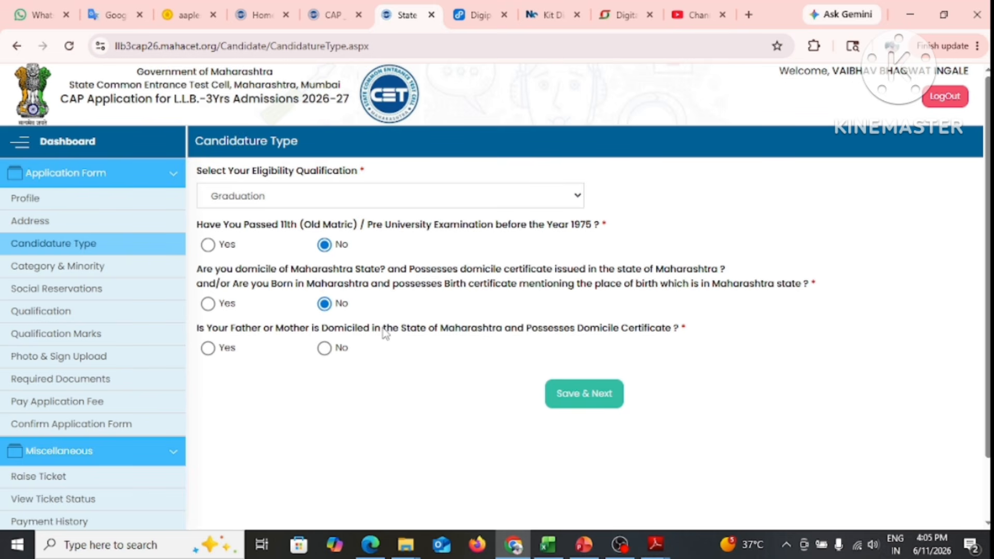
left_click(208, 304)
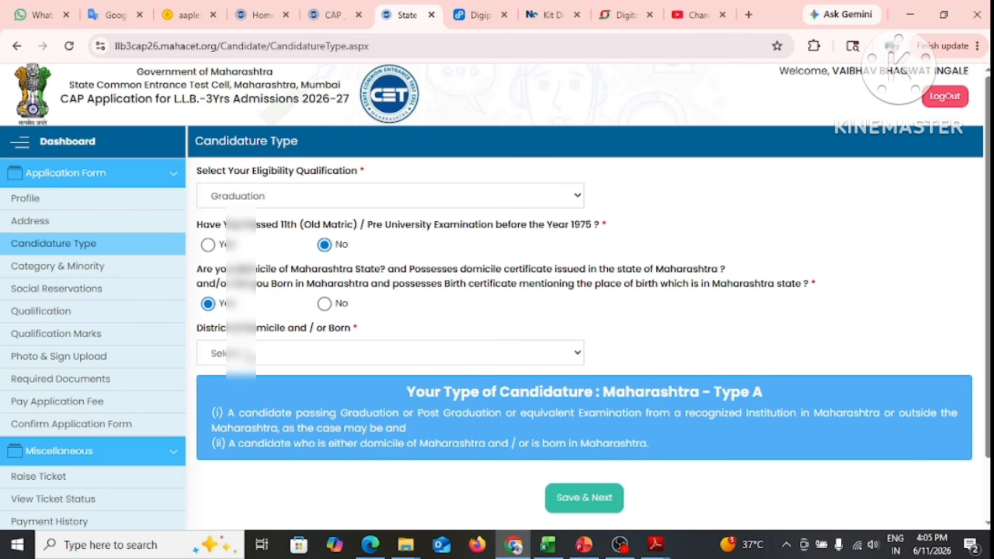
left_click(241, 353)
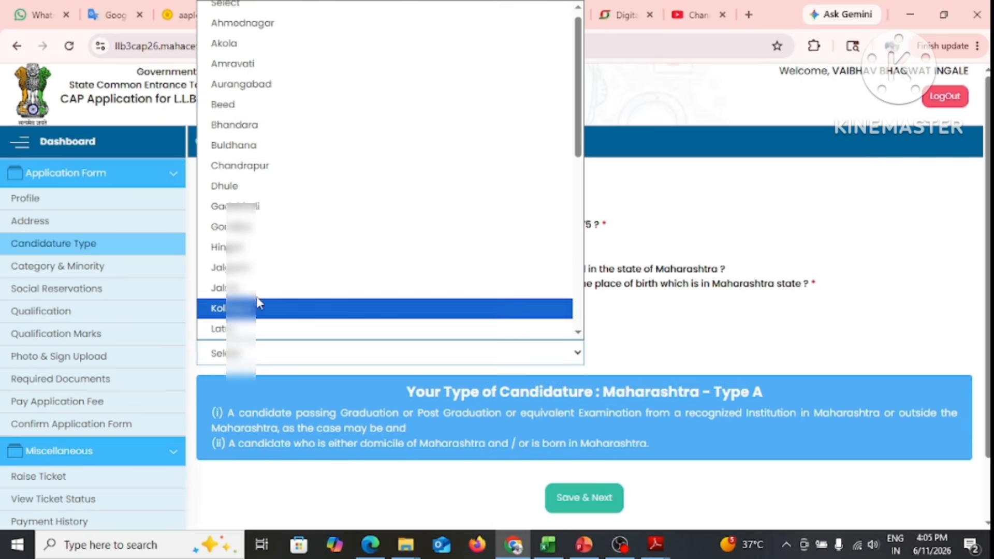
scroll(279, 249, "down", 6)
left_click(273, 248)
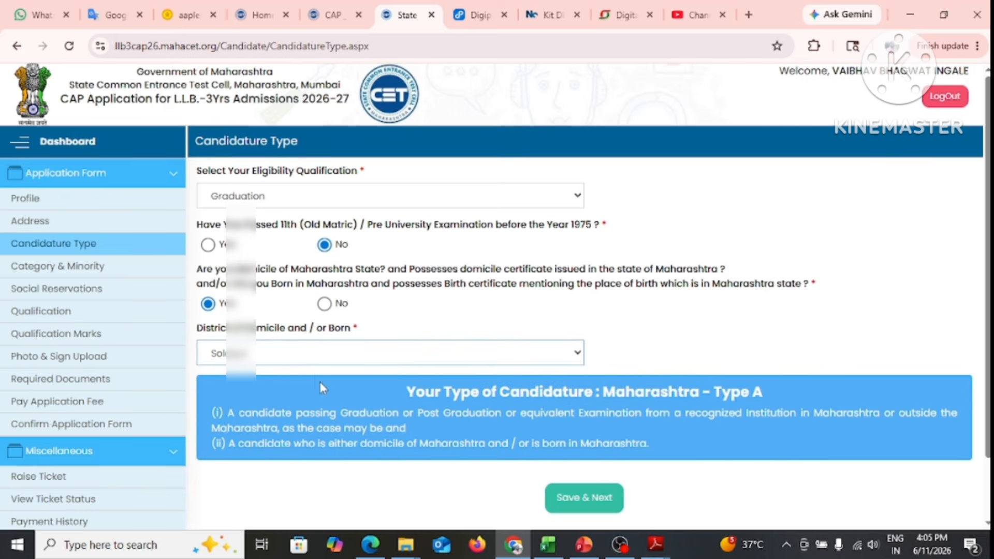
scroll(623, 342, "down", 2)
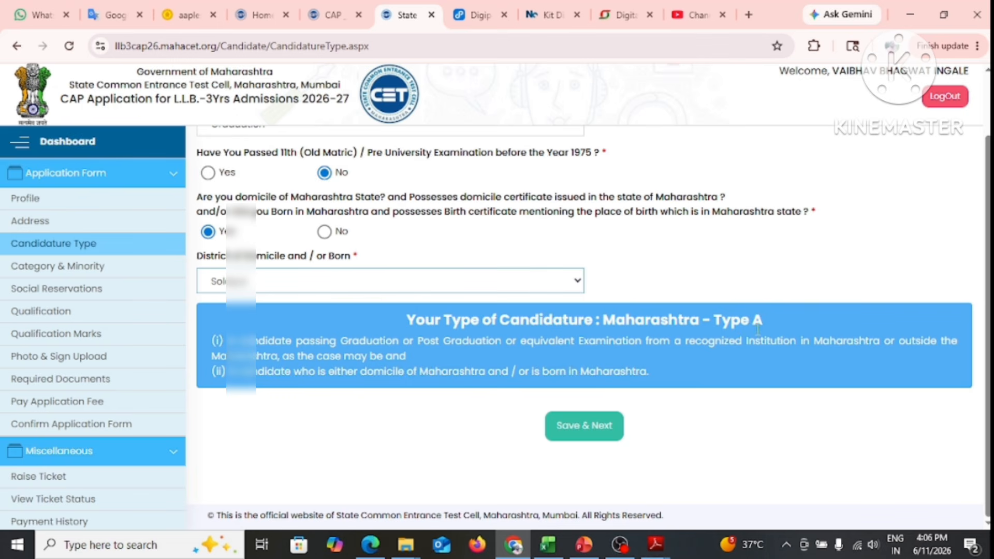
left_click(593, 425)
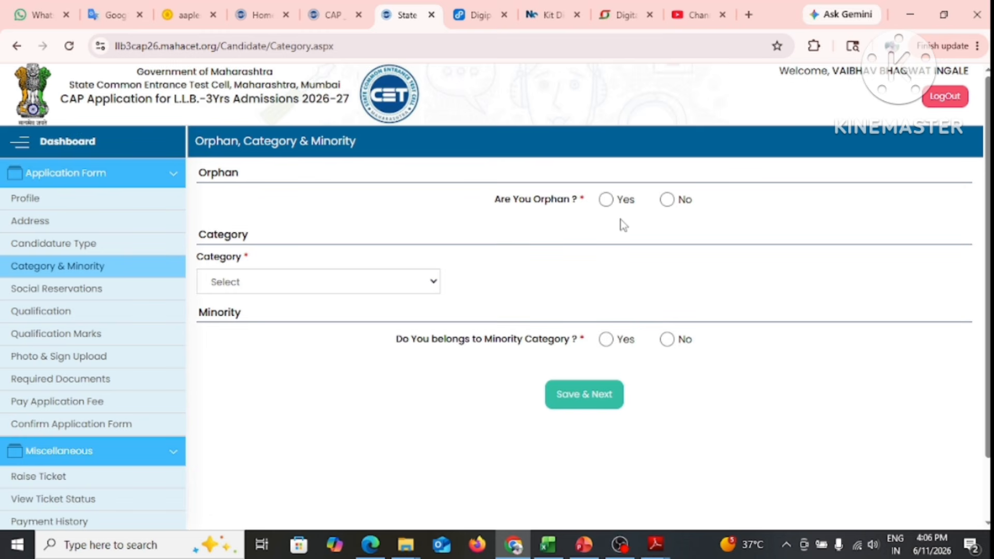
Mark orphan as No and set category SEBC with caste Maratha
left_click(607, 201)
left_click(668, 199)
left_click(299, 287)
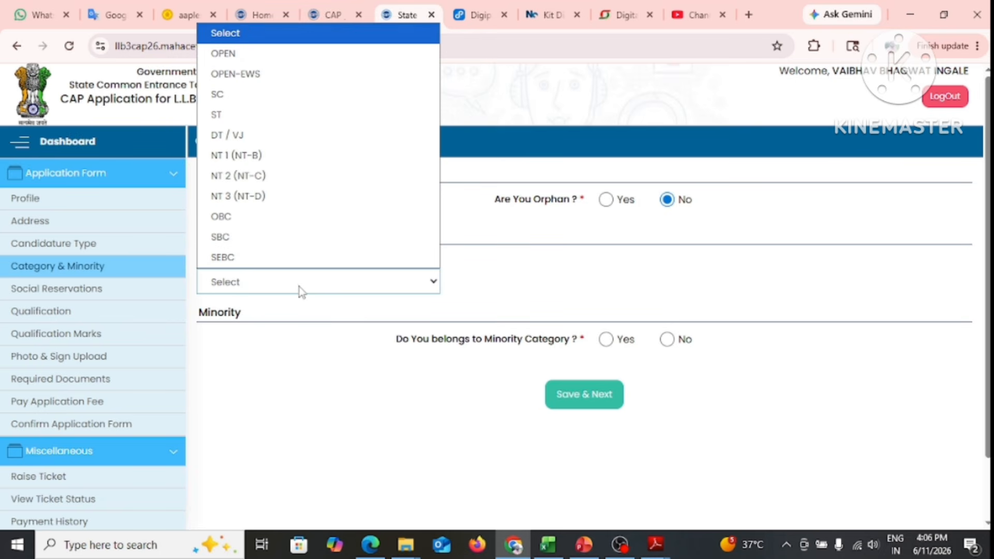
left_click(258, 258)
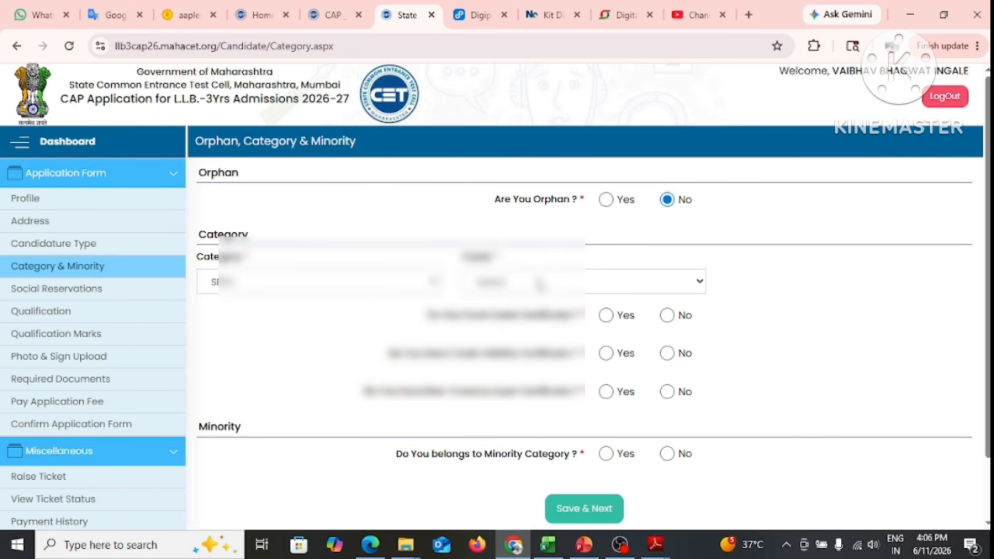
left_click(541, 283)
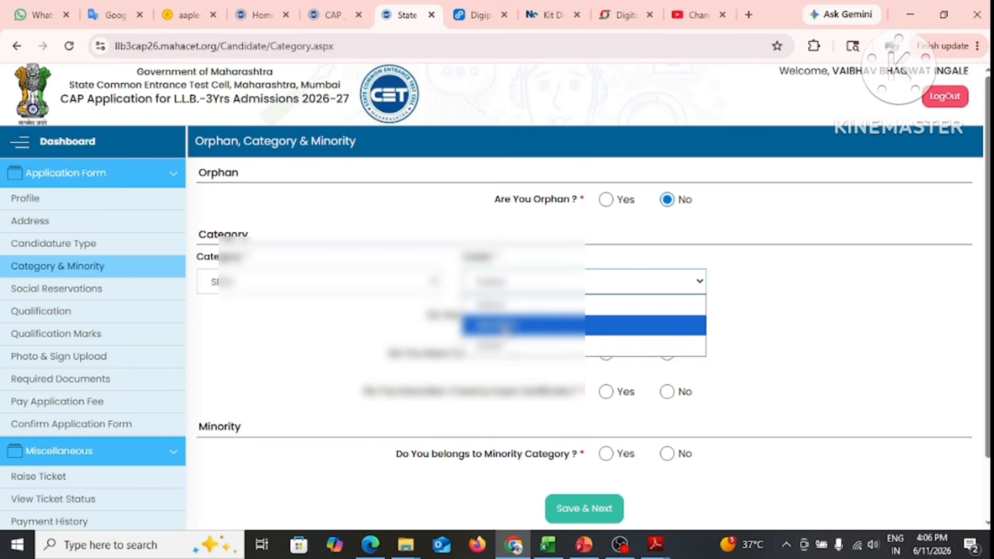
left_click(507, 326)
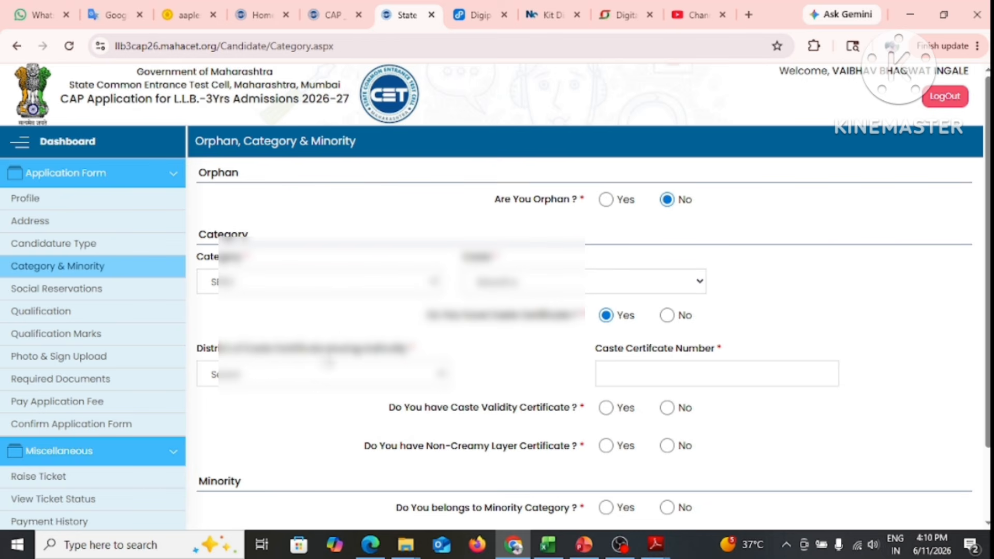
Choose the caste certificate issuing district and keep SEBC instead of converting to OPEN
left_click(365, 375)
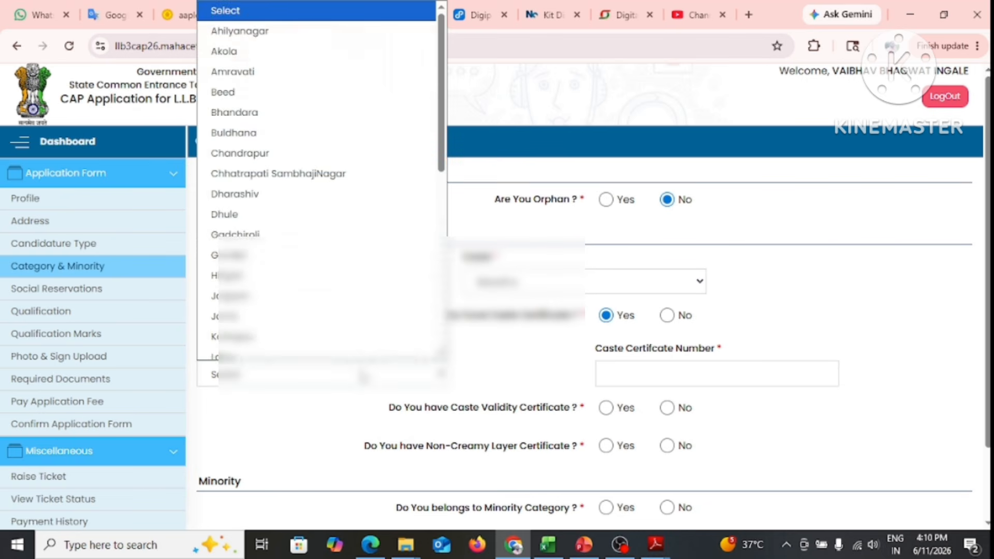
scroll(272, 248, "down", 5)
left_click(272, 268)
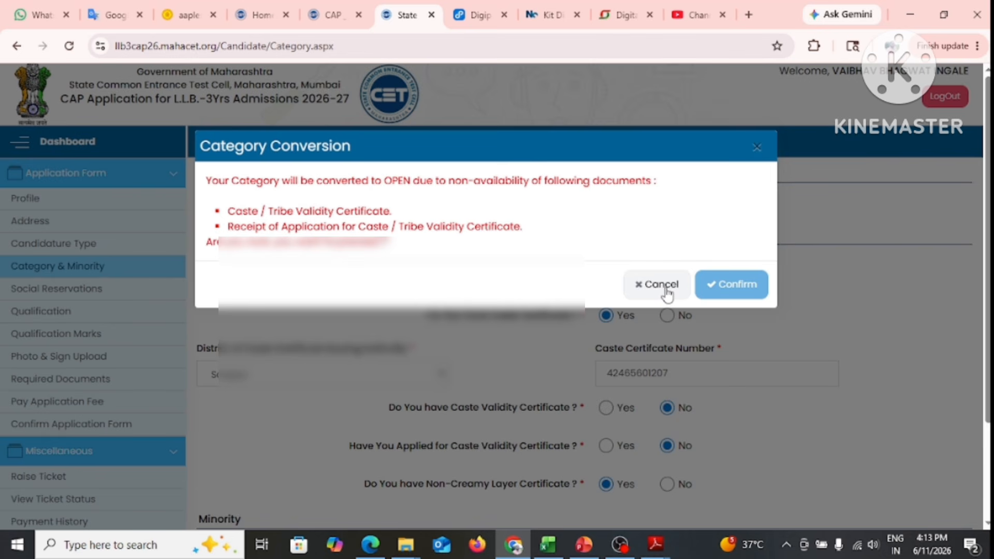
left_click(666, 289)
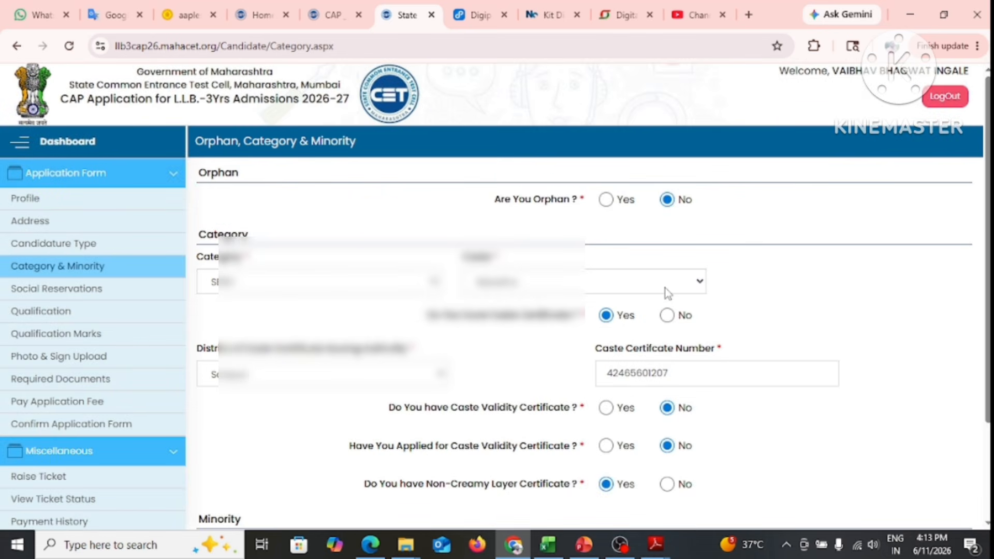
scroll(667, 294, "down", 3)
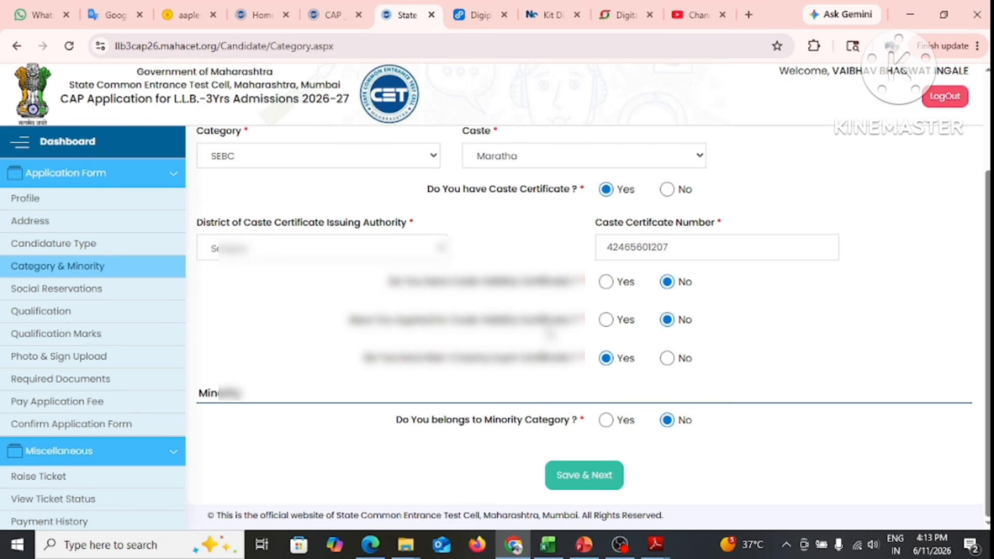
Mark Yes for having applied for a caste validity certificate
left_click(607, 321)
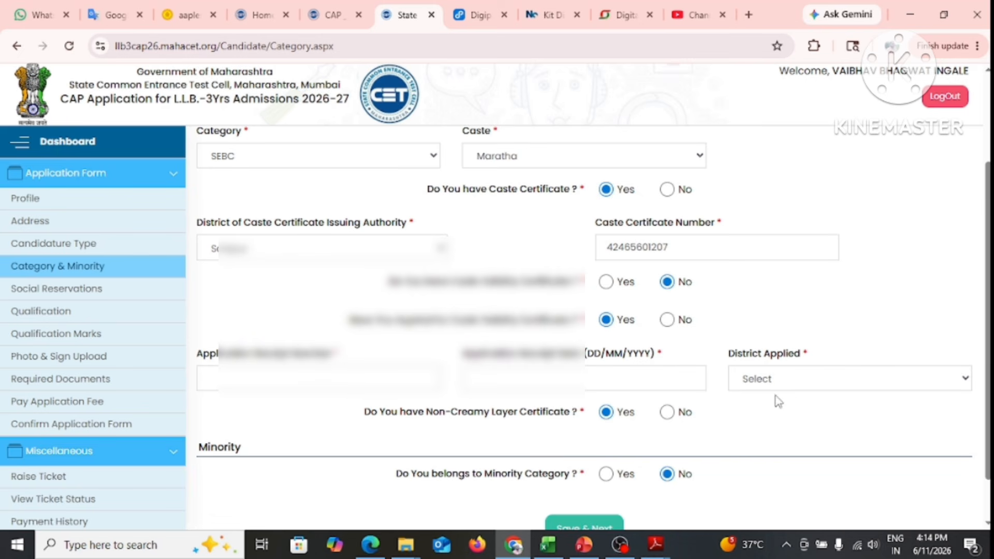
scroll(777, 399, "down", 1)
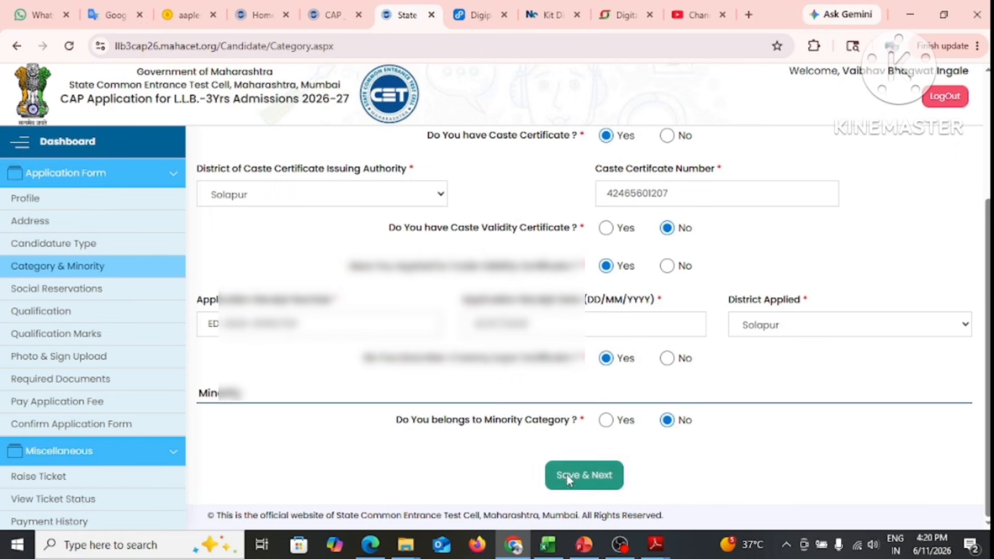
Save the category details, then mark No for benchmark disability and defence personnel
left_click(567, 475)
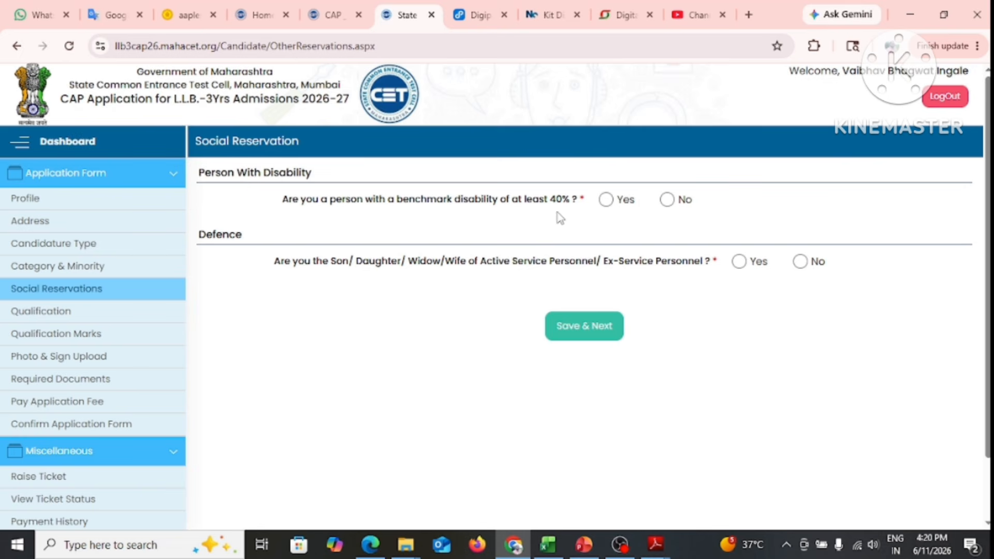
left_click(606, 200)
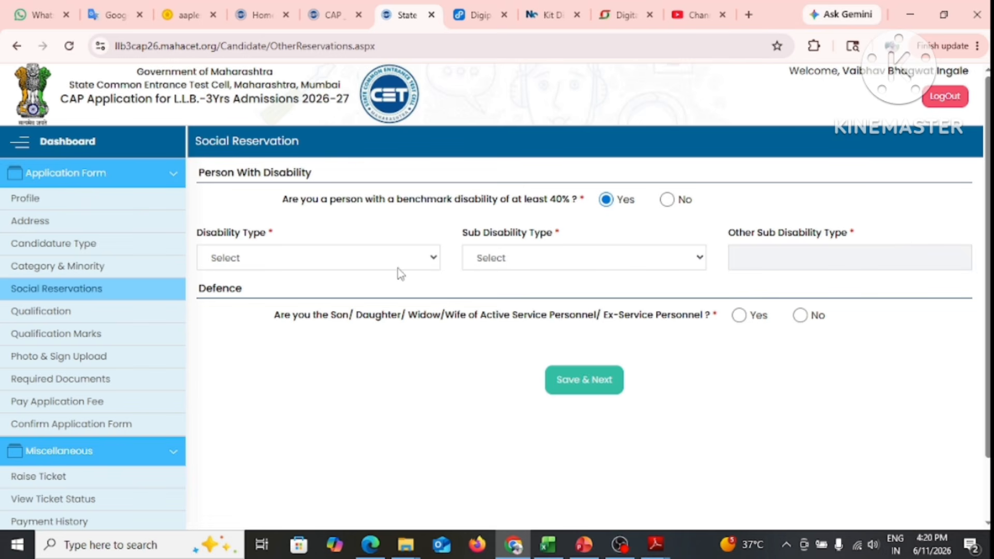
left_click(365, 259)
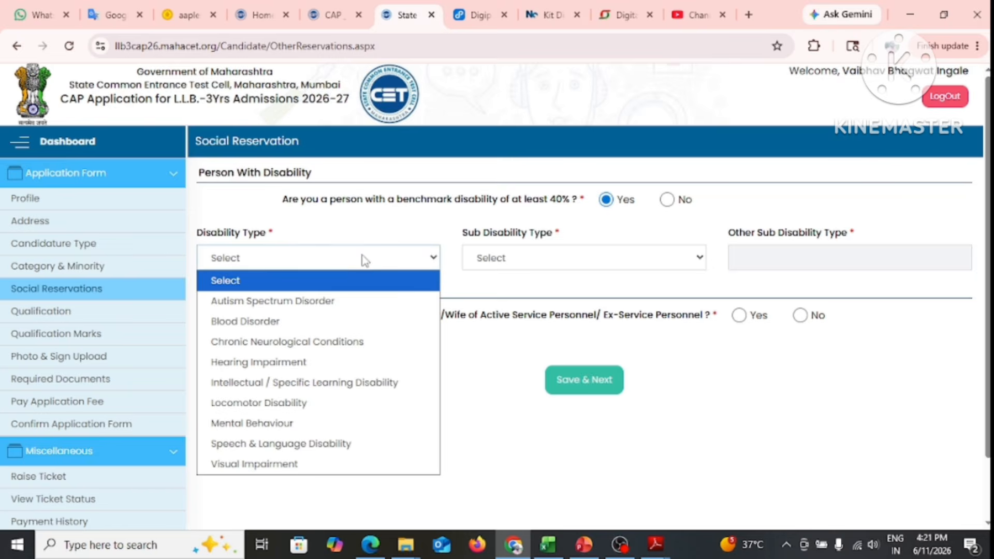
left_click(545, 258)
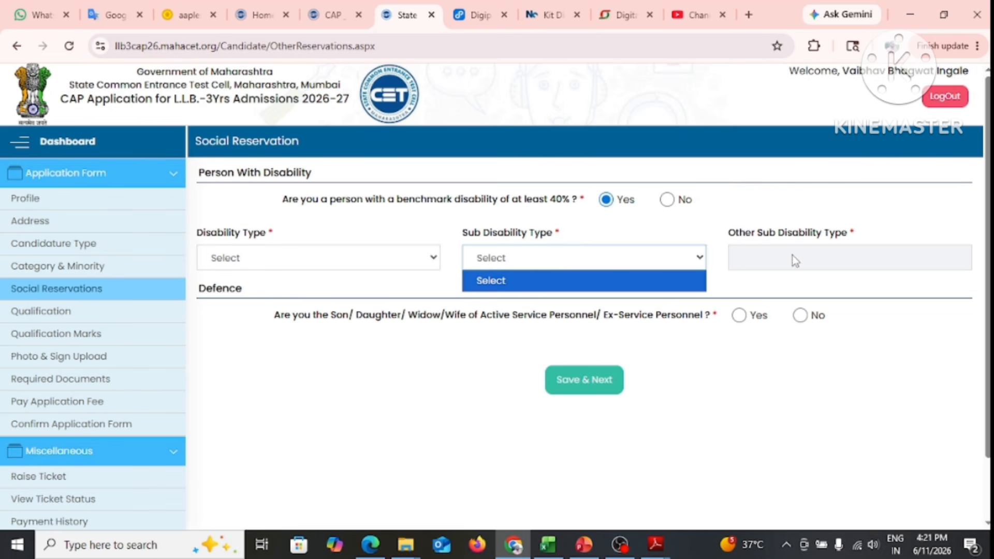
left_click(668, 200)
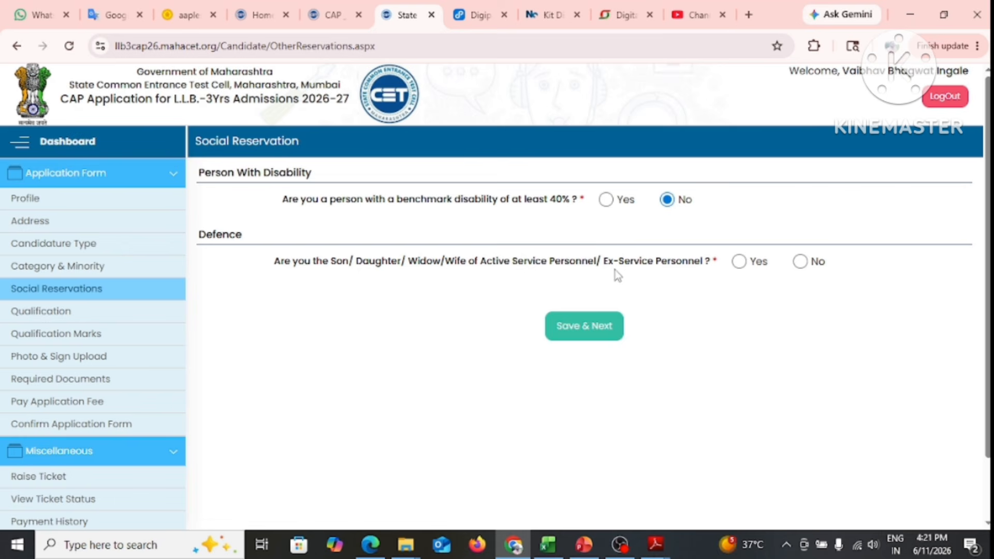
left_click(800, 262)
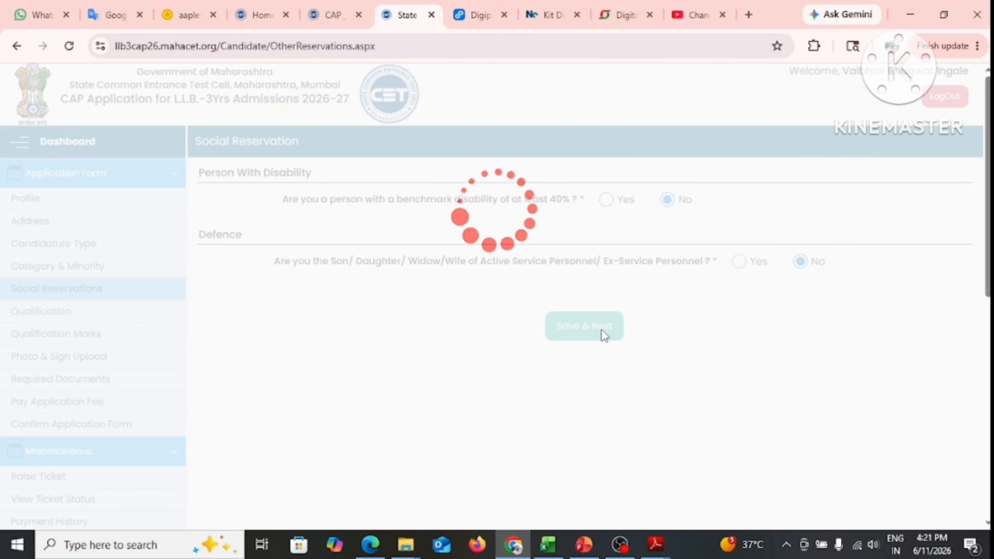
Save the social reservation answers and select SSC as the qualification to add
left_click(595, 326)
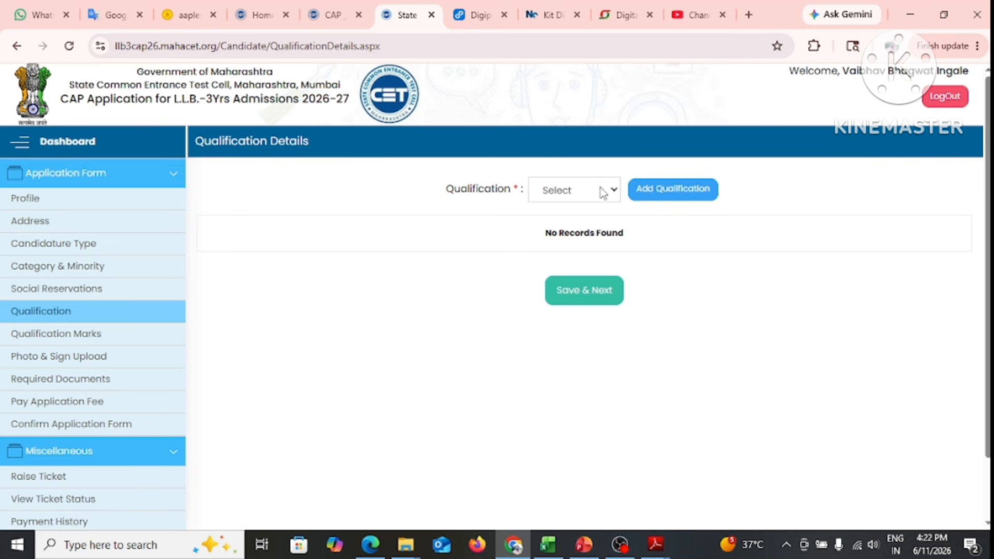
left_click(577, 198)
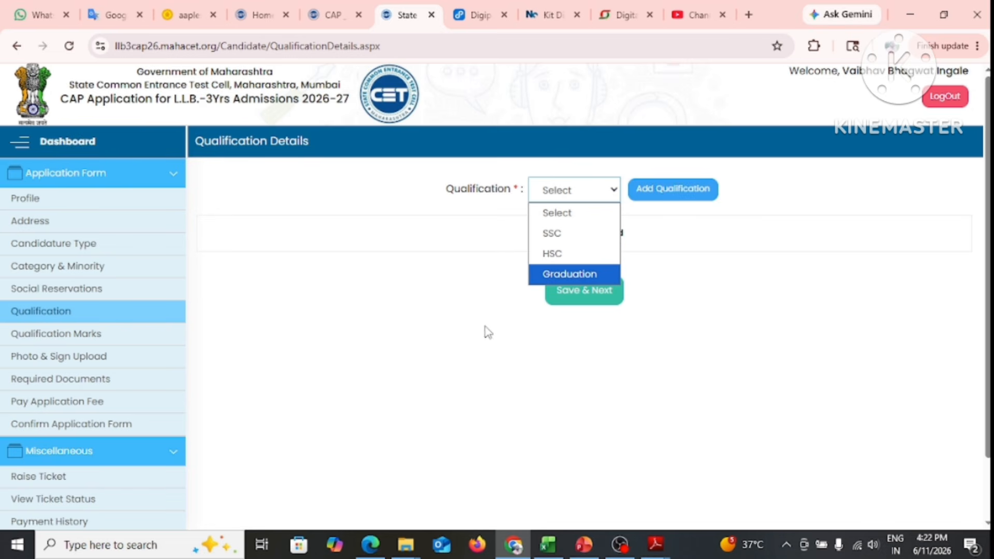
left_click(553, 234)
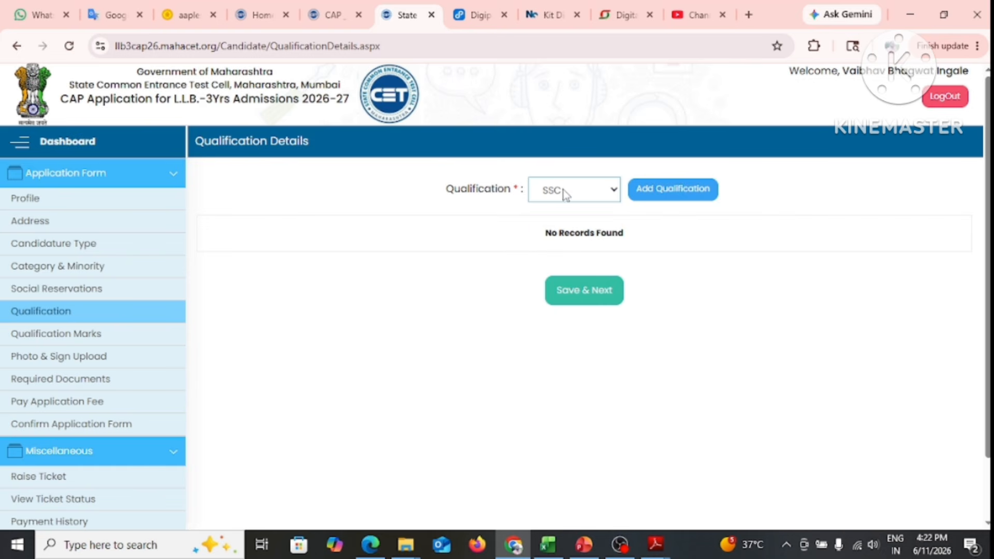
Start the SSC entry with board state Maharashtra and the Maharashtra State Board as board name
left_click(675, 193)
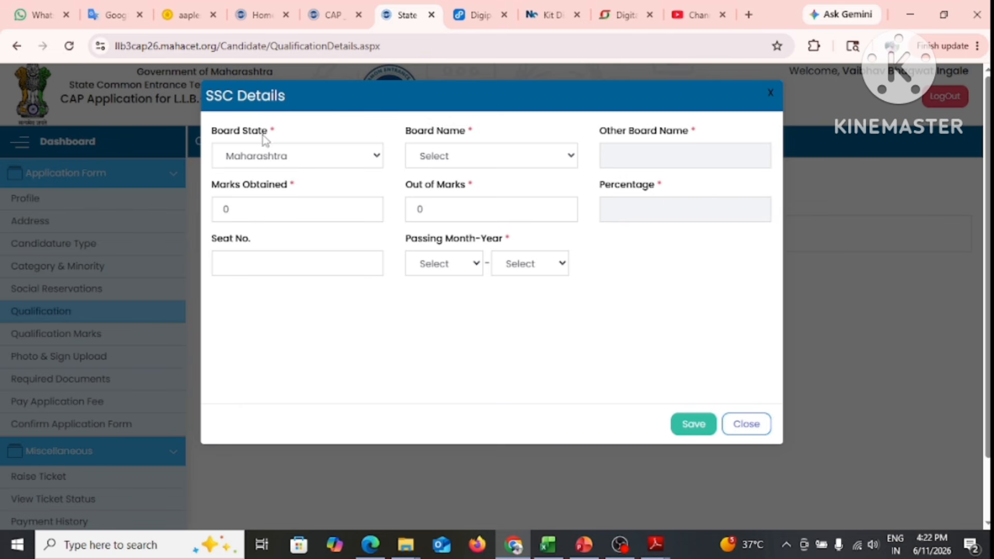
left_click(286, 162)
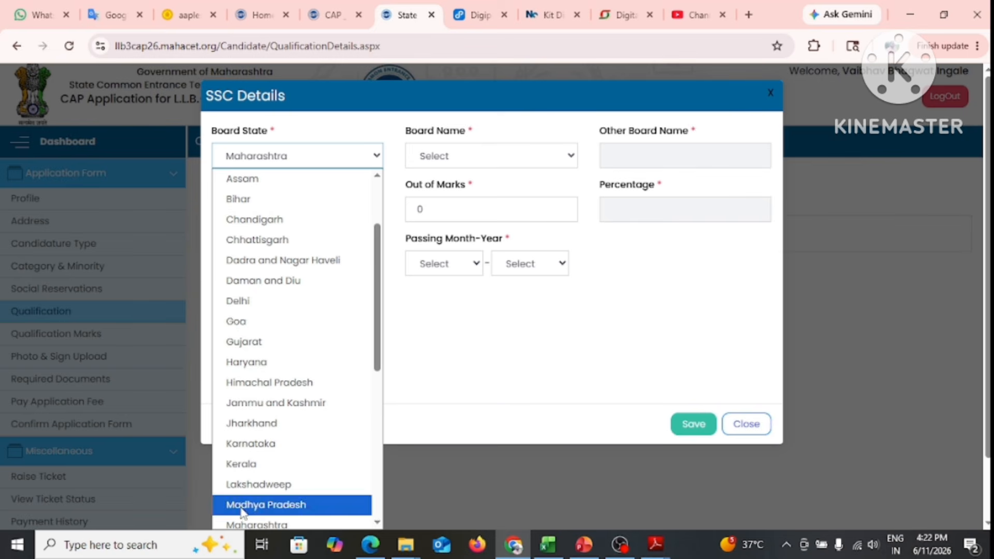
left_click(313, 158)
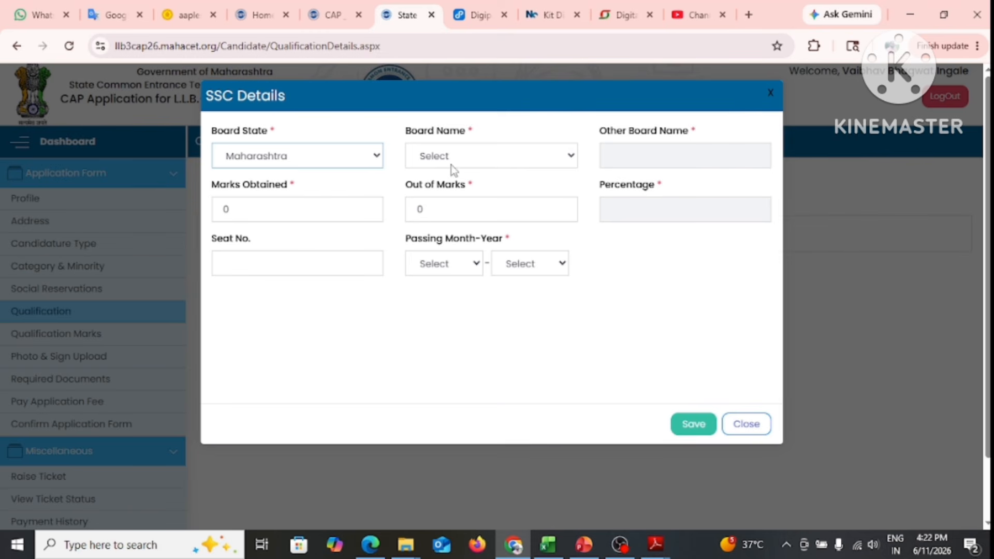
left_click(329, 156)
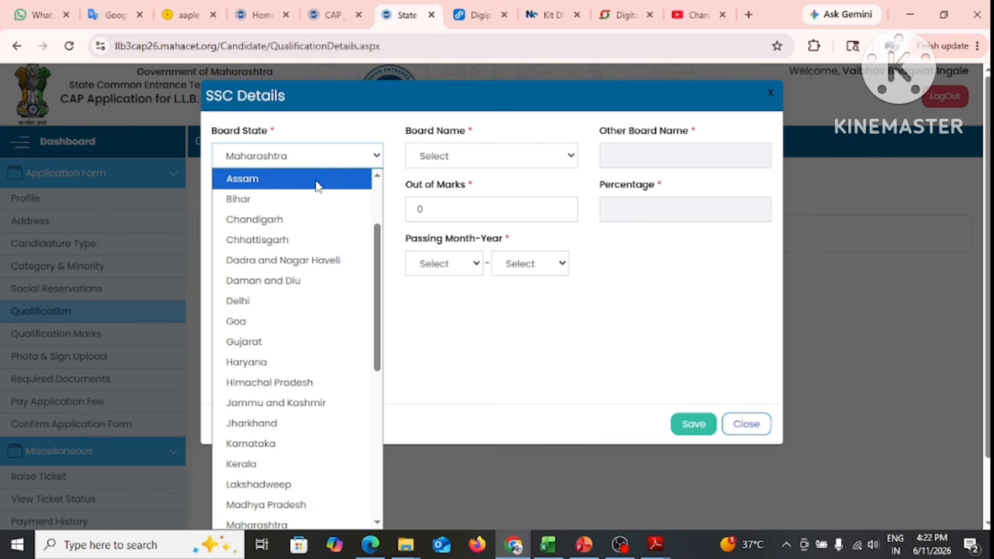
left_click(316, 158)
left_click(491, 160)
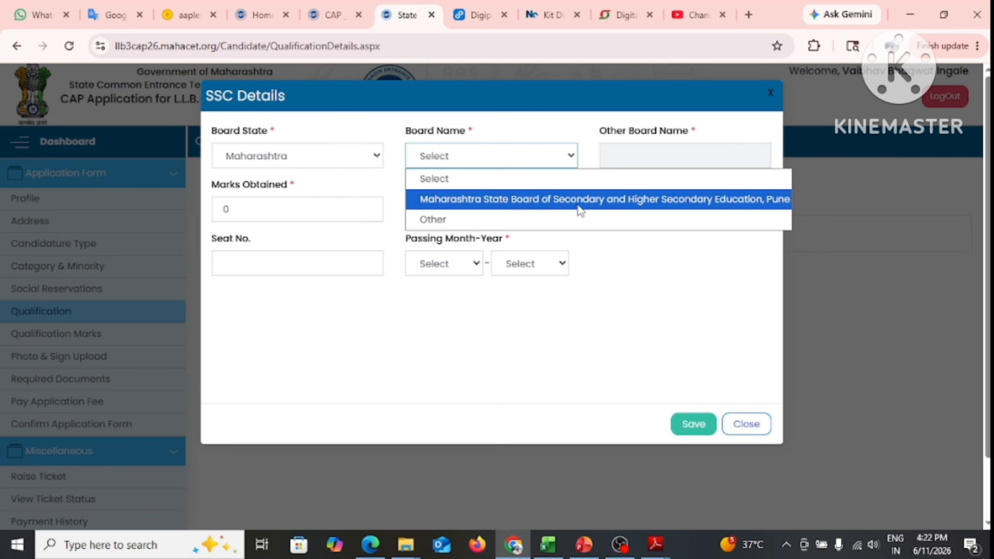
left_click(435, 220)
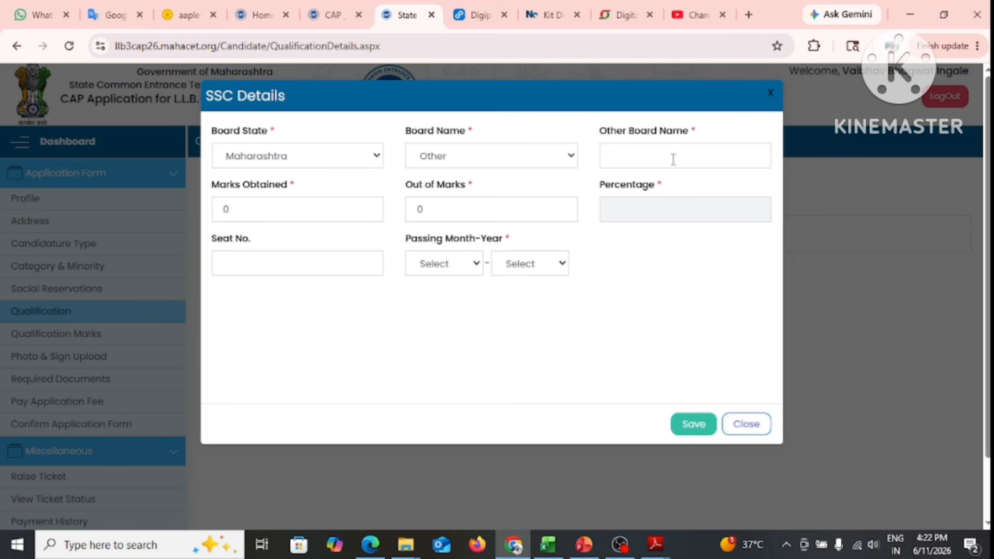
left_click(528, 155)
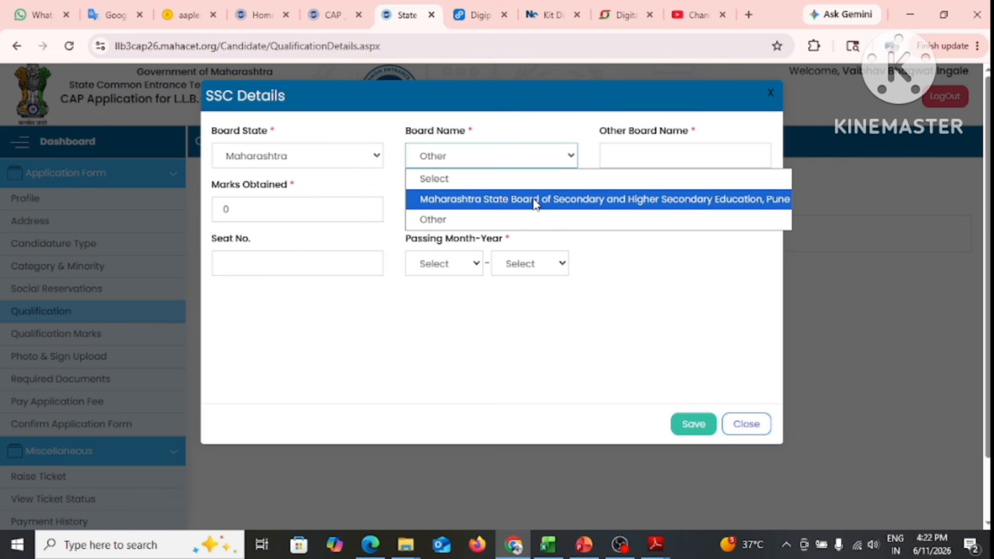
left_click(536, 199)
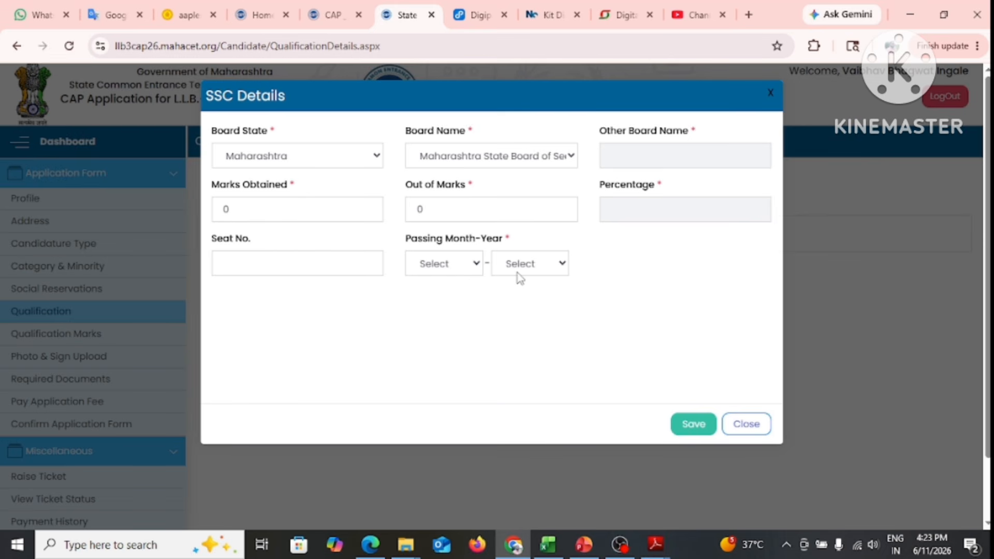
Set passing month-year February-2005 and save the SSC record with 57.86%
left_click(451, 269)
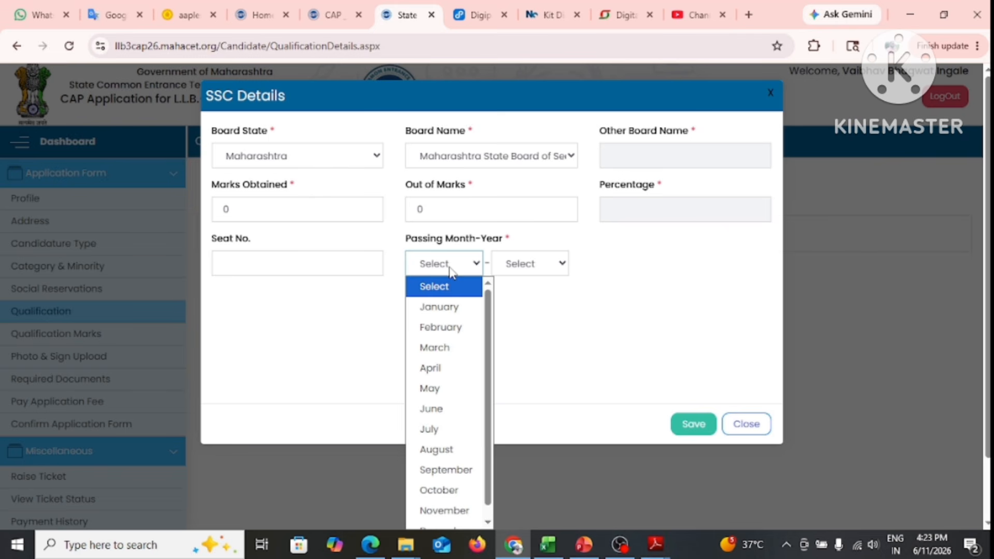
left_click(531, 308)
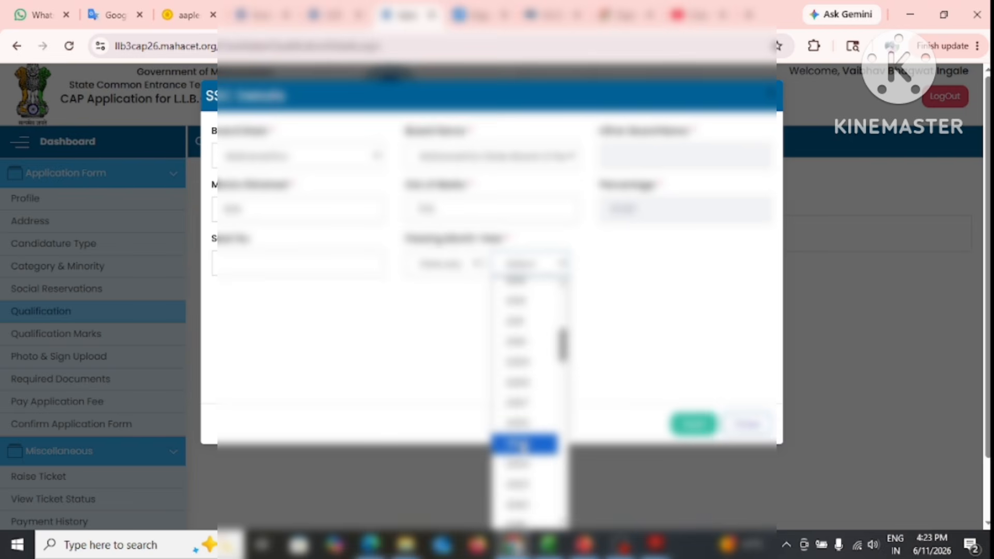
key("Return")
left_click(694, 428)
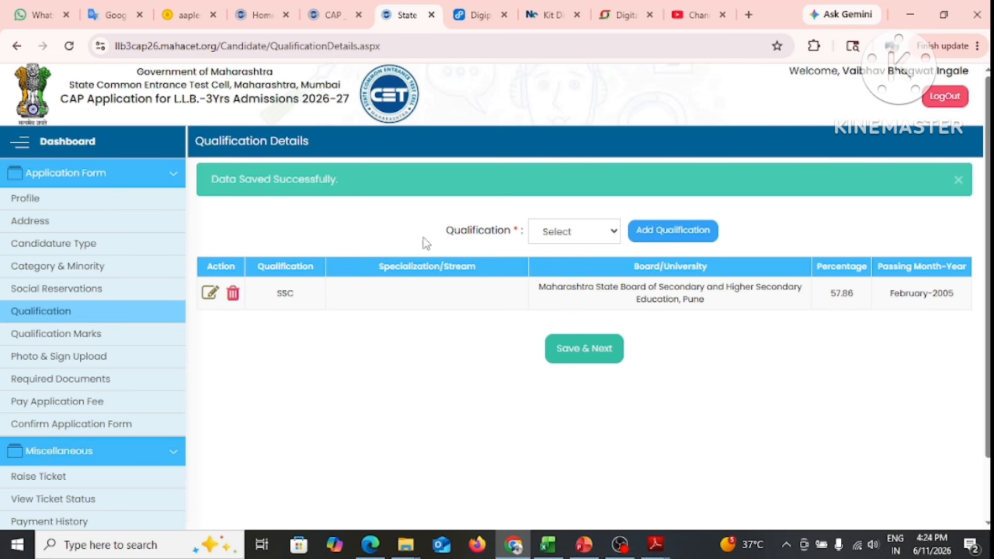
Start an HSC entry with course HSC and board state Maharashtra
left_click(581, 233)
left_click(573, 274)
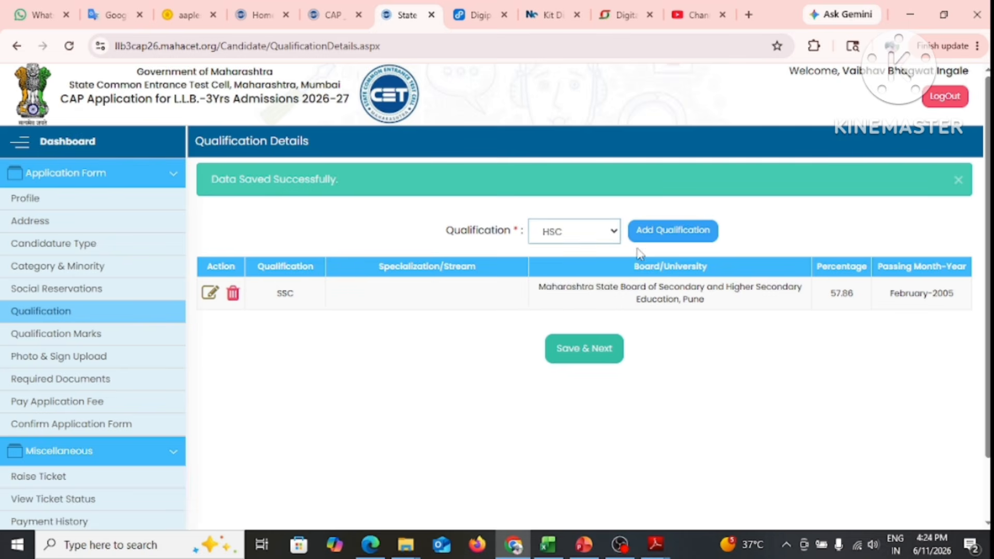
left_click(694, 231)
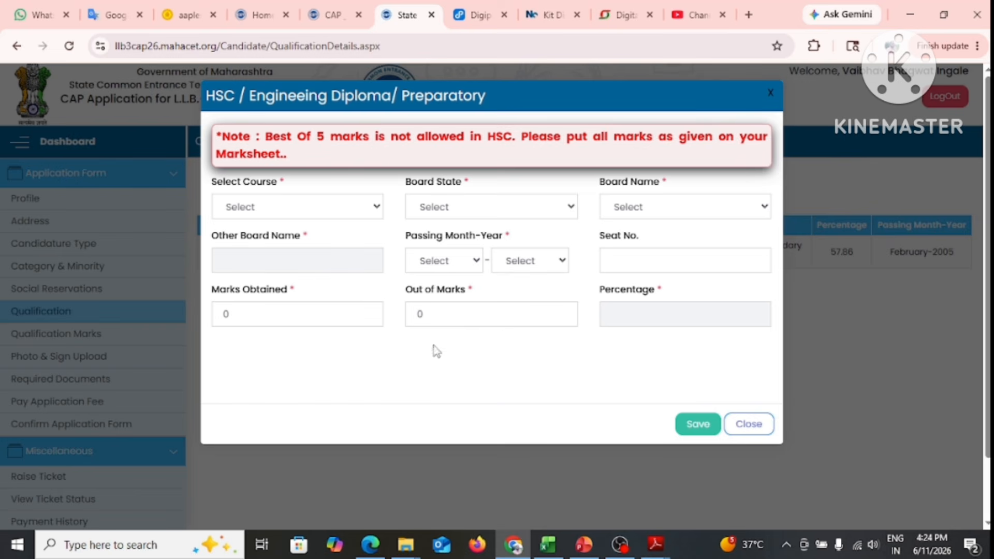
left_click(325, 210)
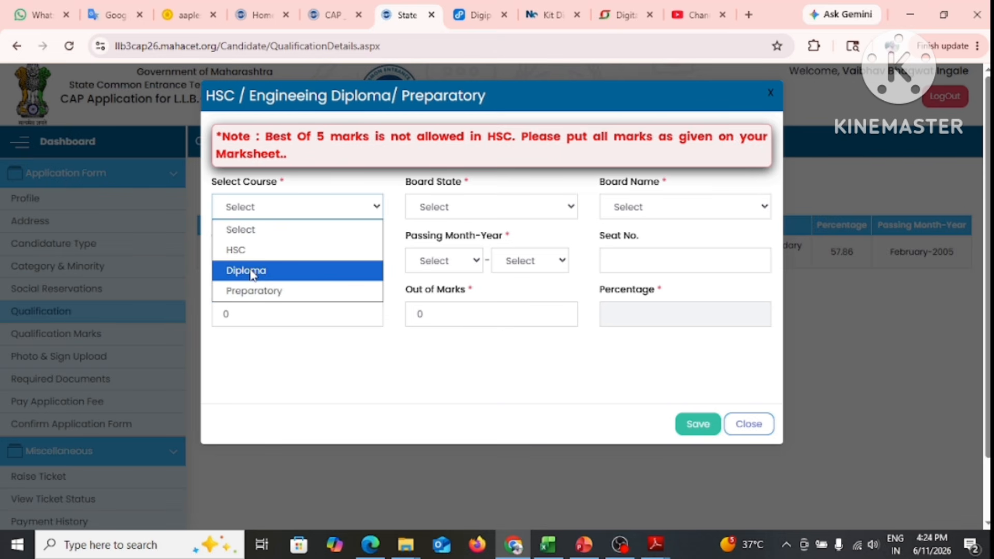
left_click(247, 252)
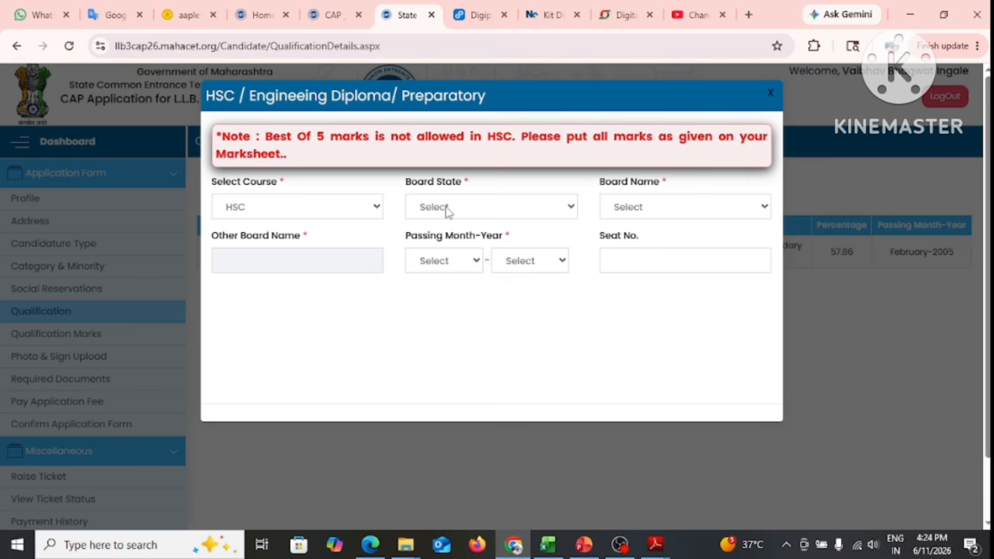
left_click(449, 209)
key("m")
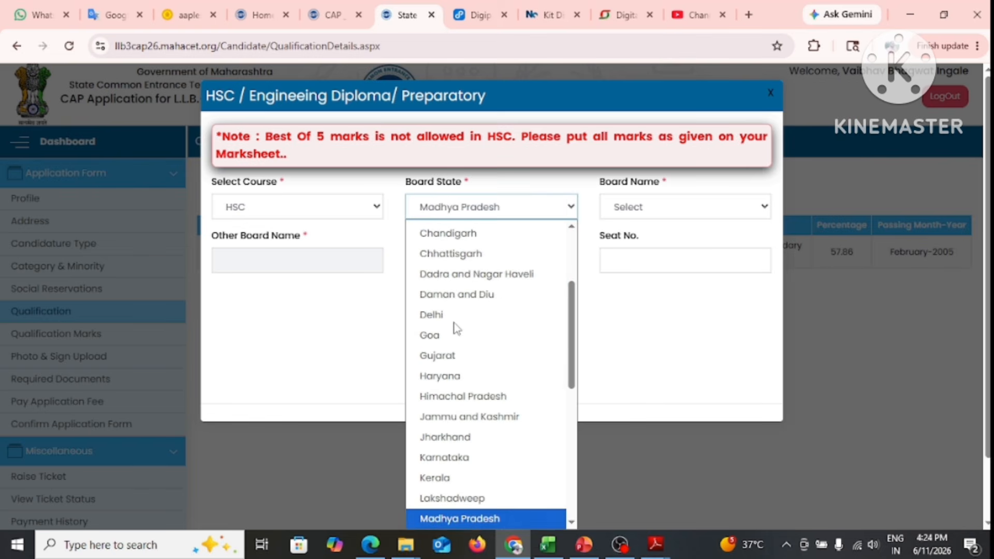
scroll(456, 327, "down", 3)
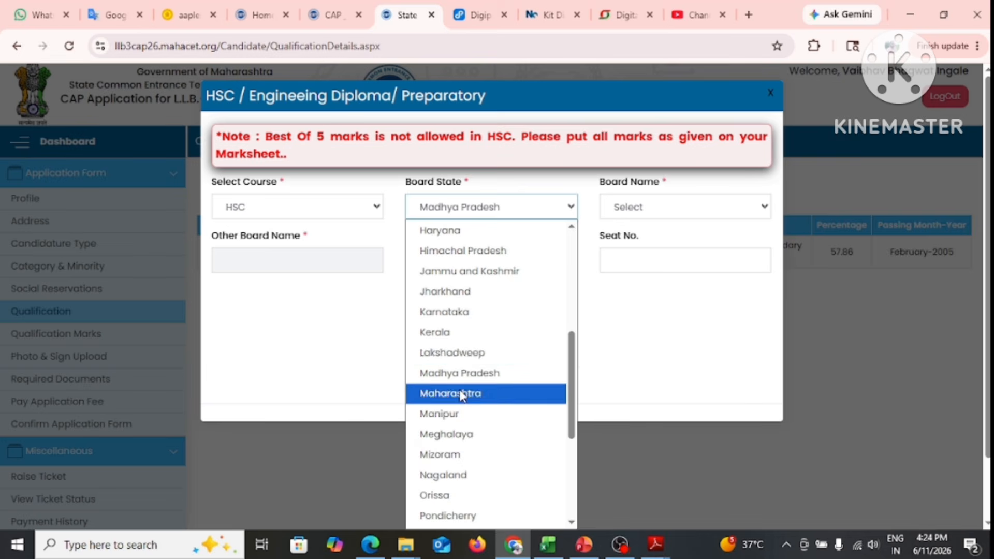
left_click(462, 398)
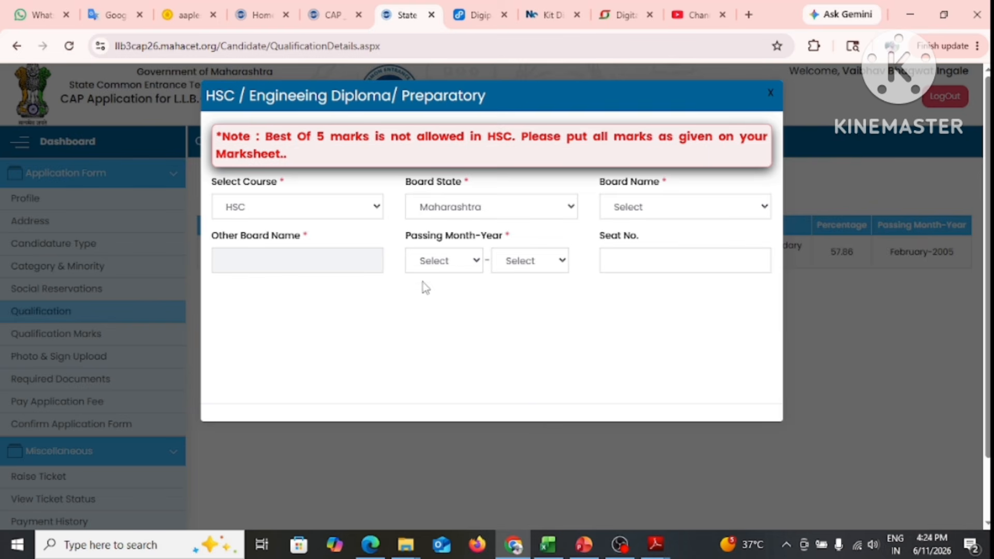
Set the board to Maharashtra State Board, stream Arts, and save the HSC record
left_click(649, 211)
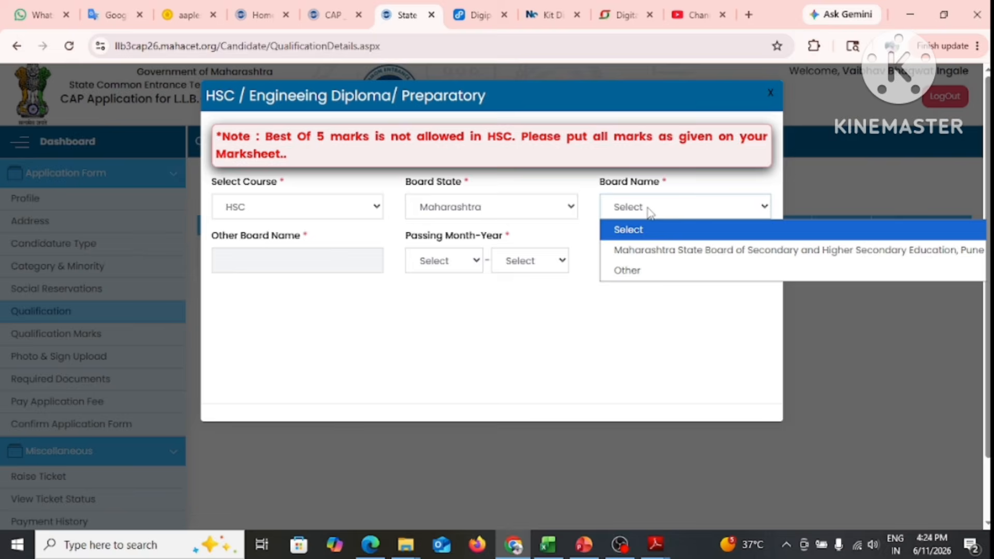
left_click(656, 250)
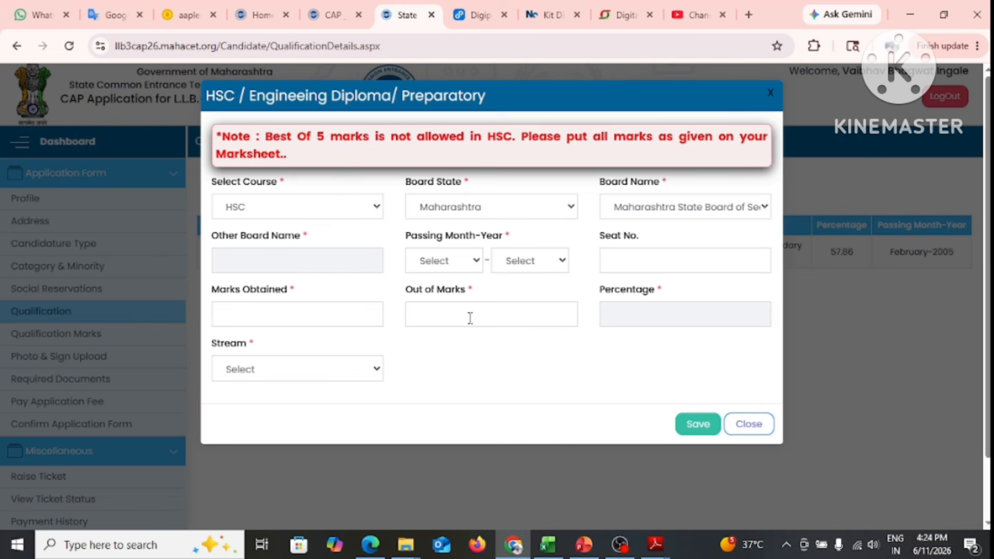
left_click(287, 372)
left_click(265, 416)
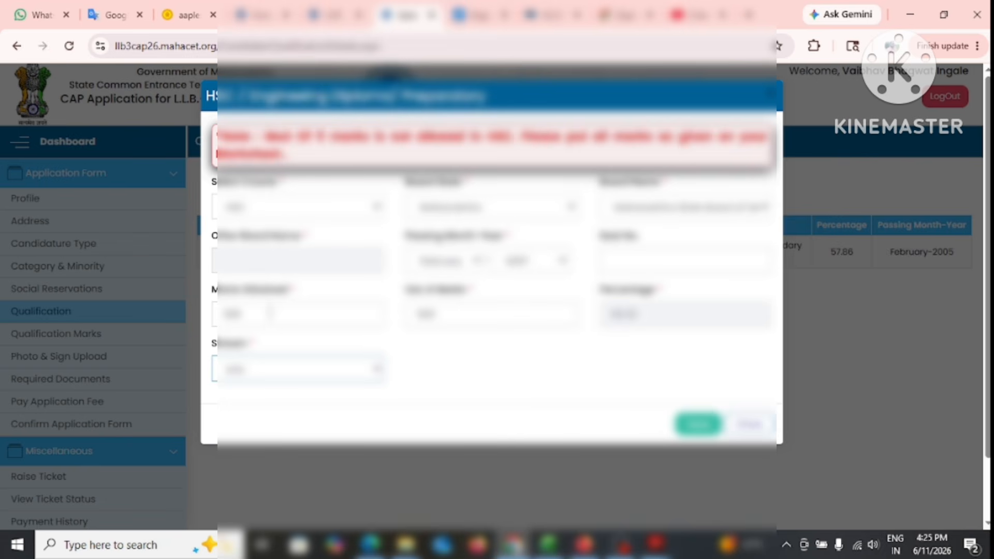
left_click(698, 424)
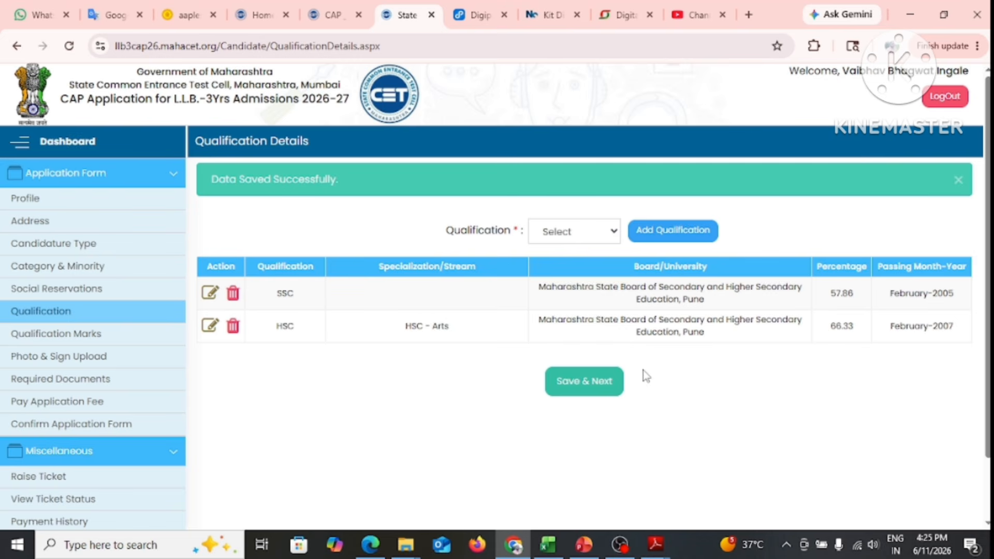
Start a Graduation entry and set the degree to B.A
left_click(603, 232)
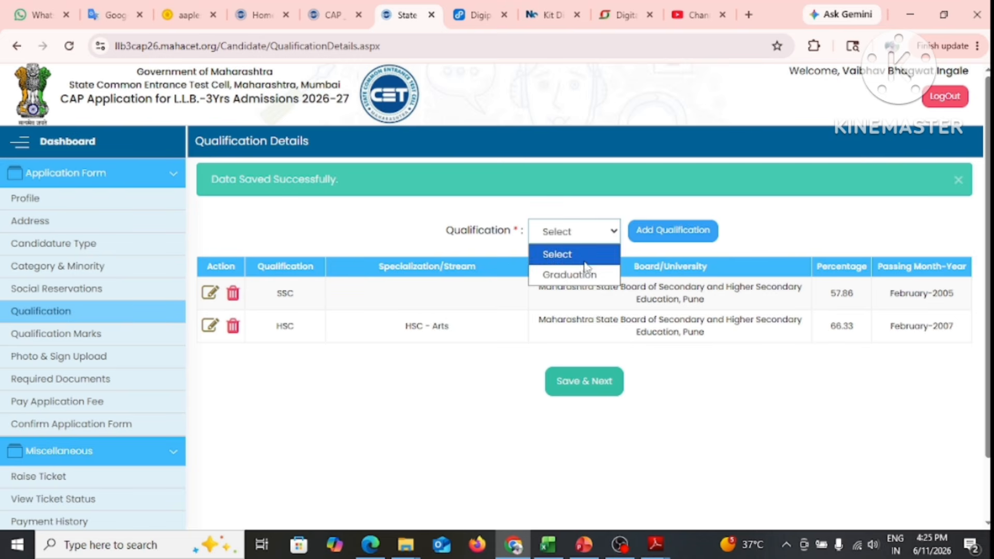
left_click(579, 276)
left_click(682, 231)
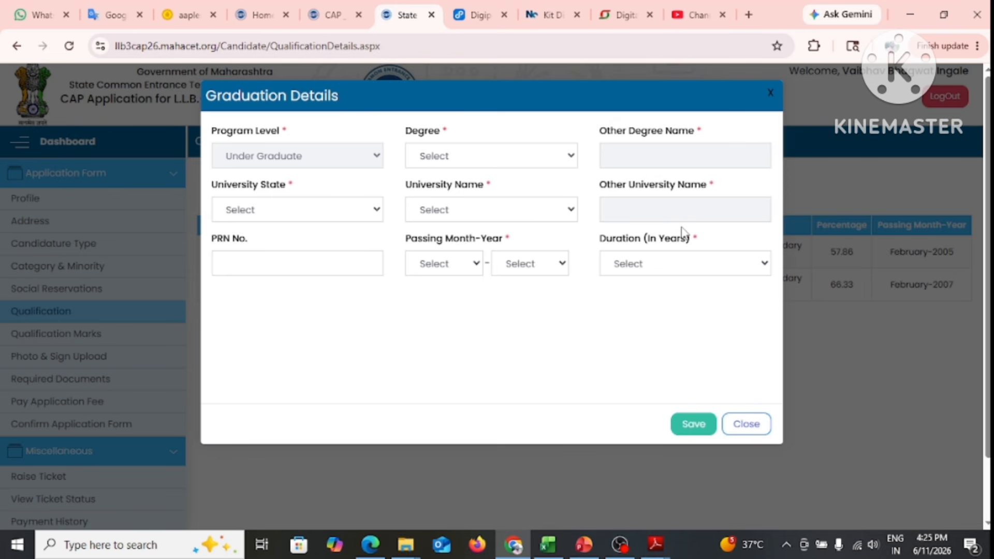
left_click(498, 156)
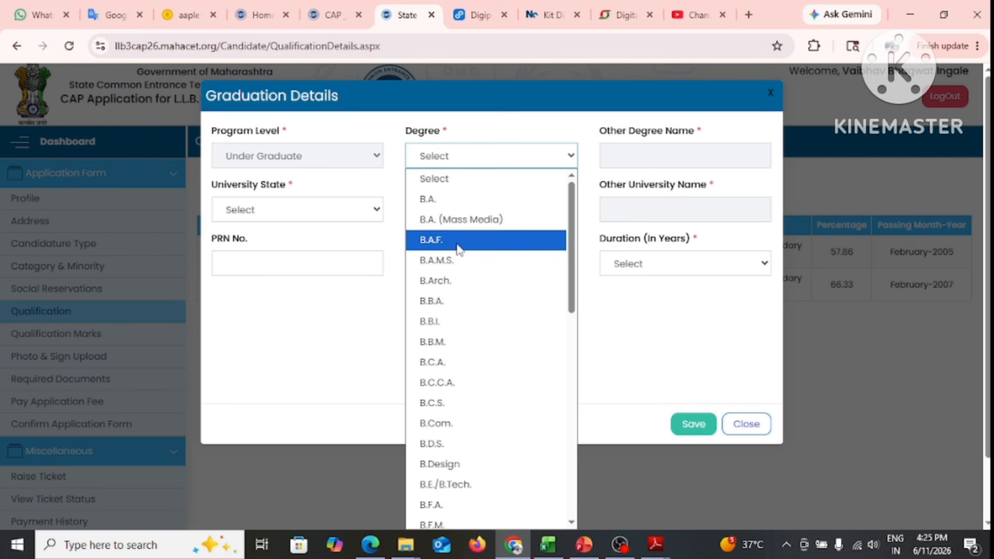
scroll(467, 350, "down", 8)
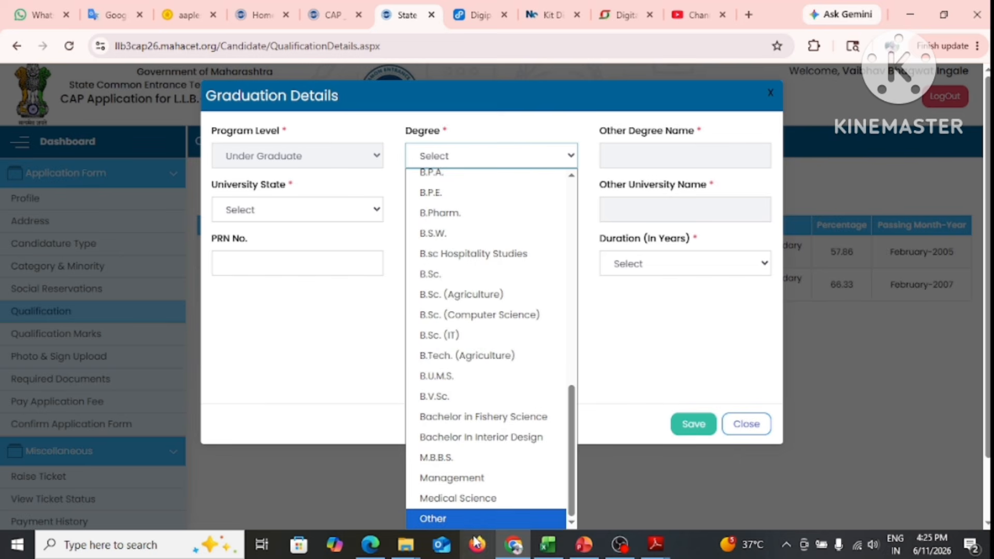
left_click(471, 519)
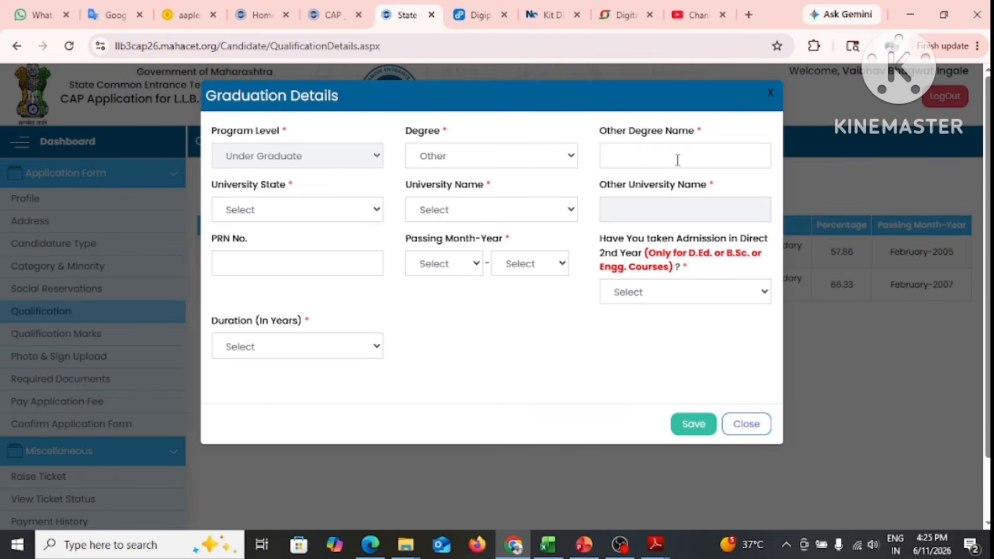
left_click(677, 160)
left_click(536, 151)
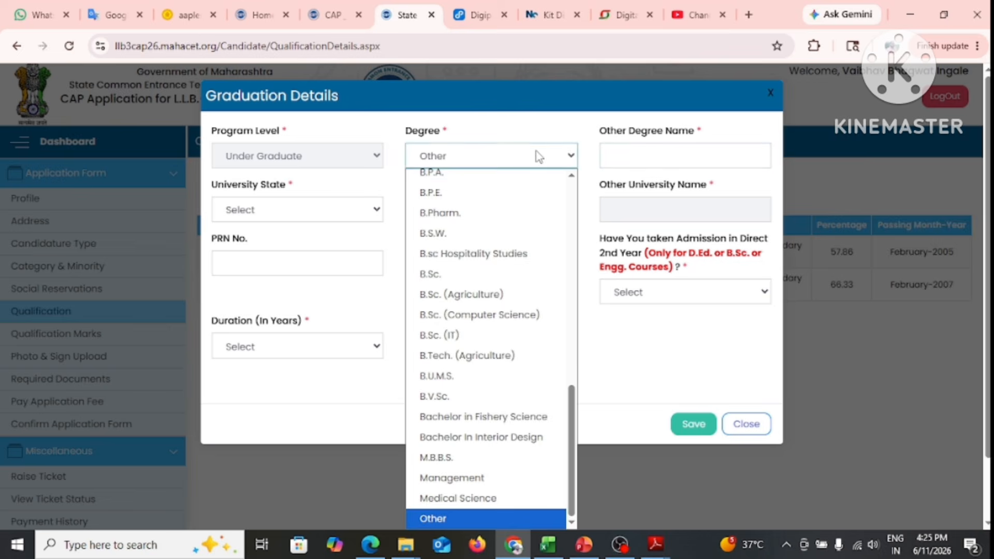
scroll(466, 311, "up", 5)
left_click(437, 199)
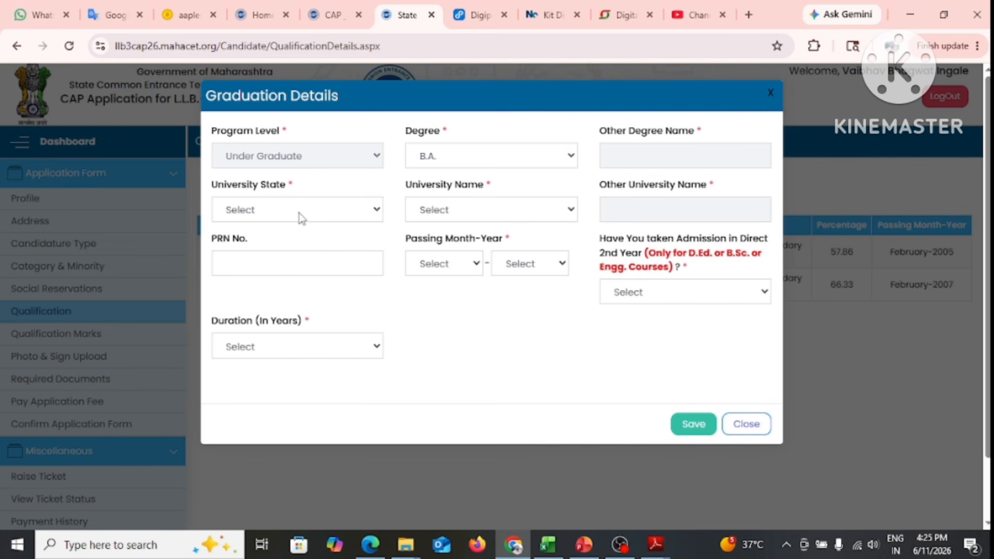
Set university state Maharashtra and university Punyashlok Ahilyadevi Holkar Solapur University
left_click(306, 213)
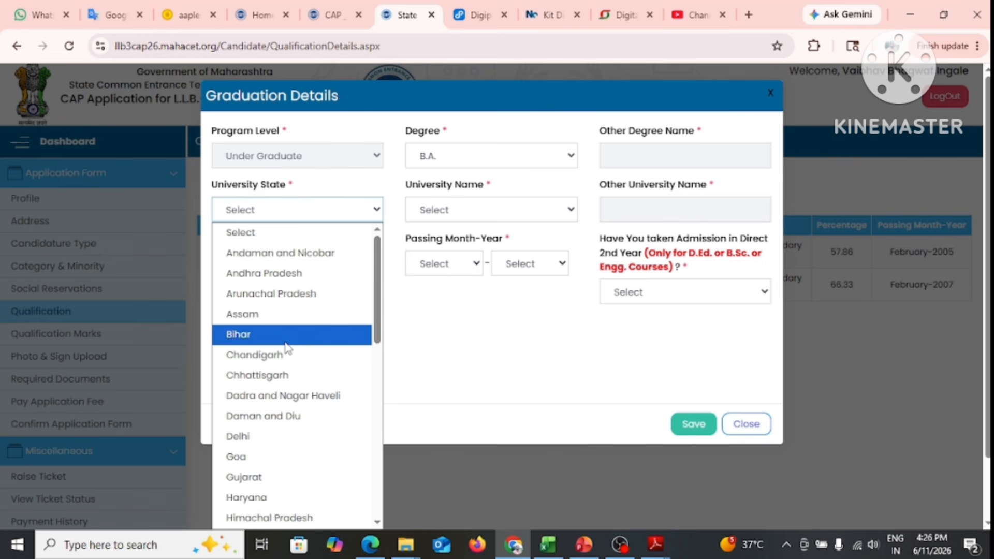
key("m")
scroll(285, 351, "down", 3)
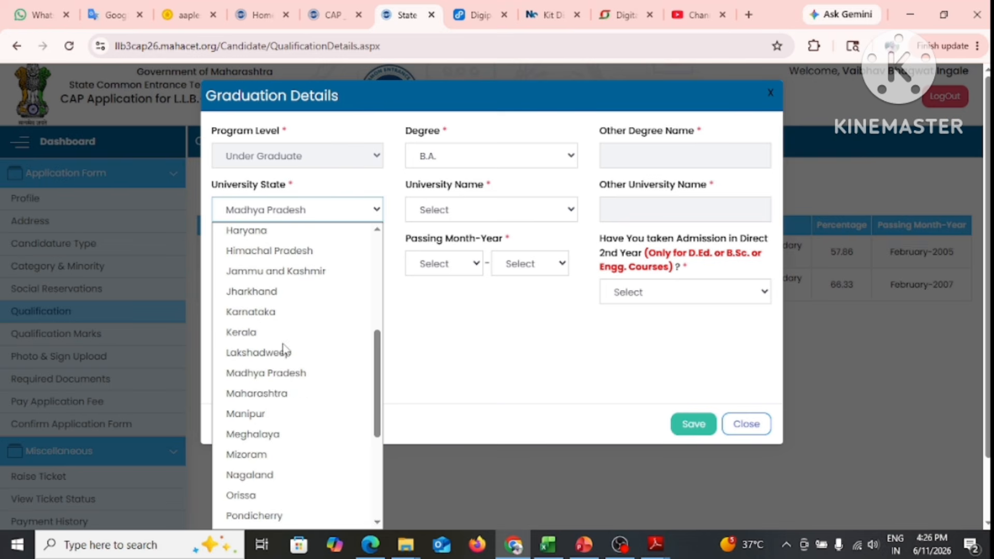
left_click(280, 394)
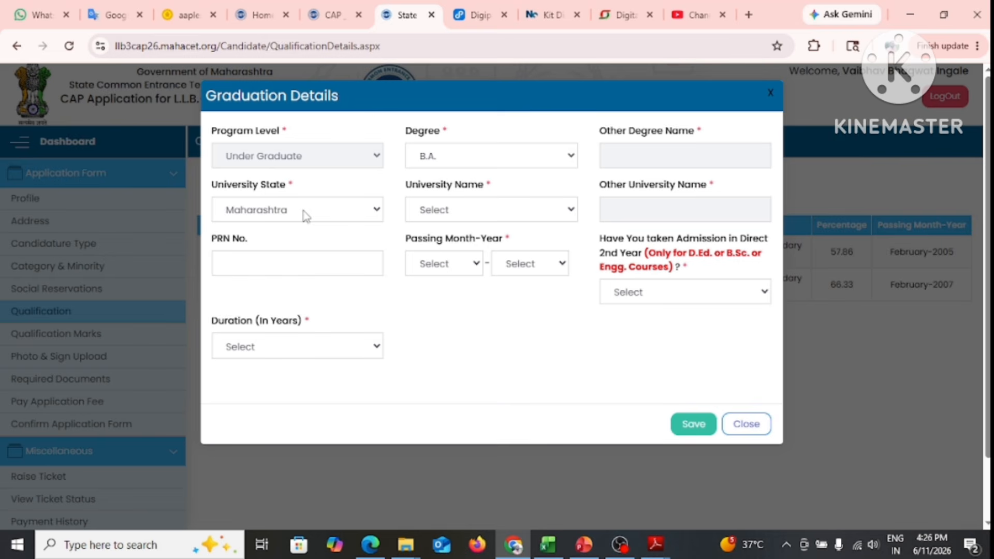
left_click(494, 212)
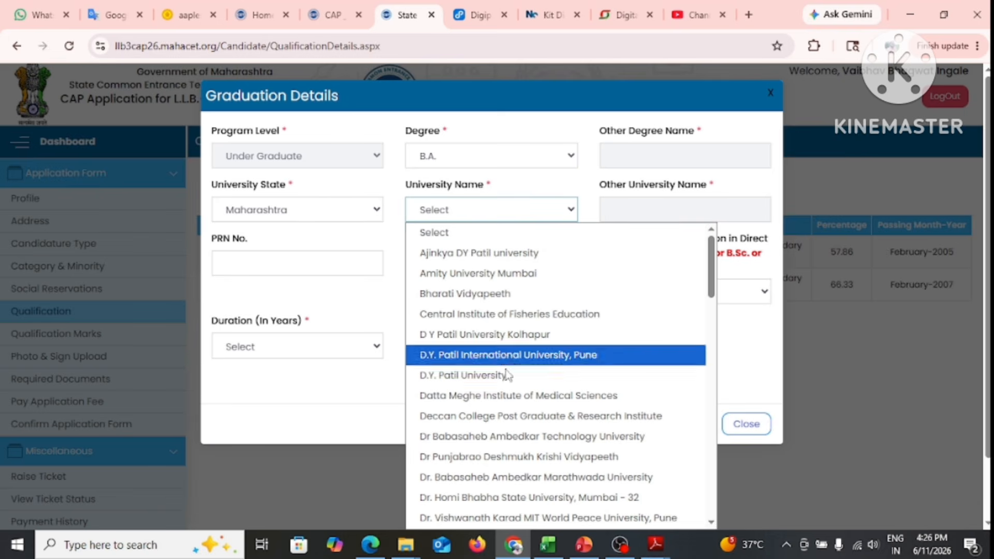
type("pu")
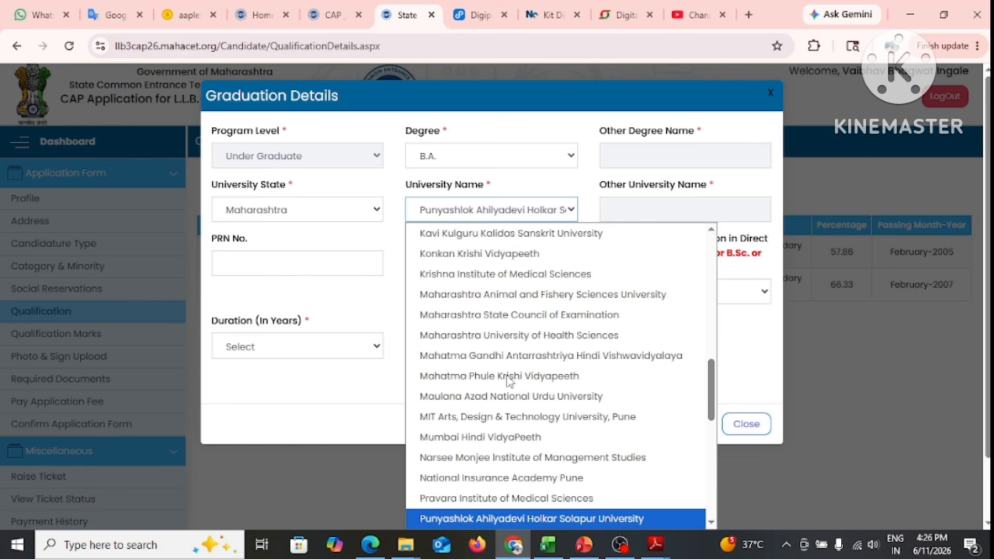
left_click(513, 518)
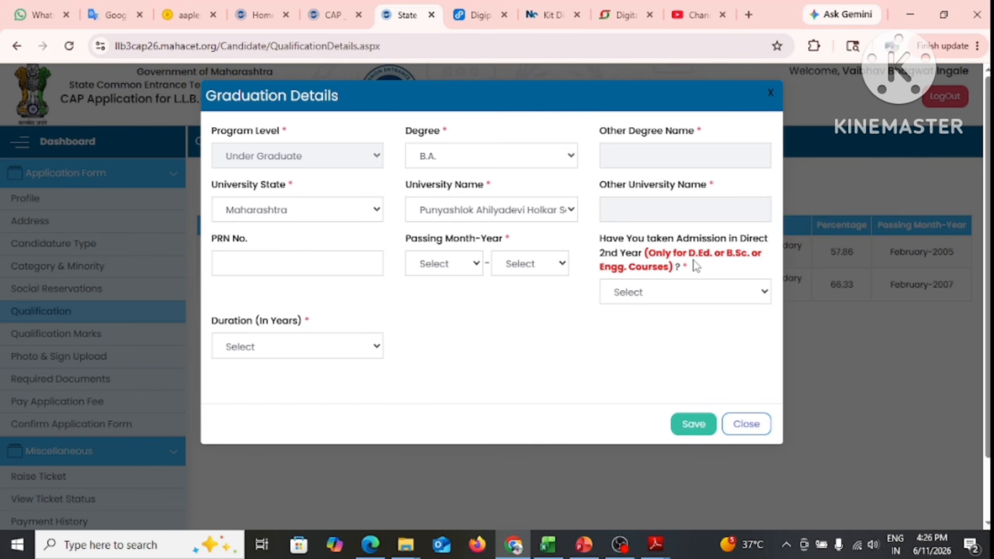
Answer No to direct second-year admission, set duration to 3 years and passing to February 2010
left_click(679, 293)
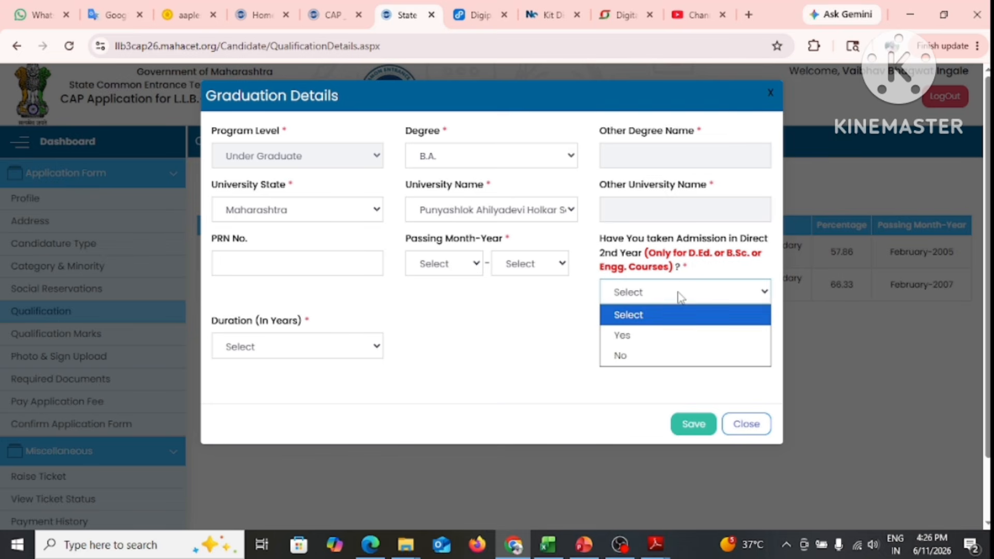
left_click(656, 357)
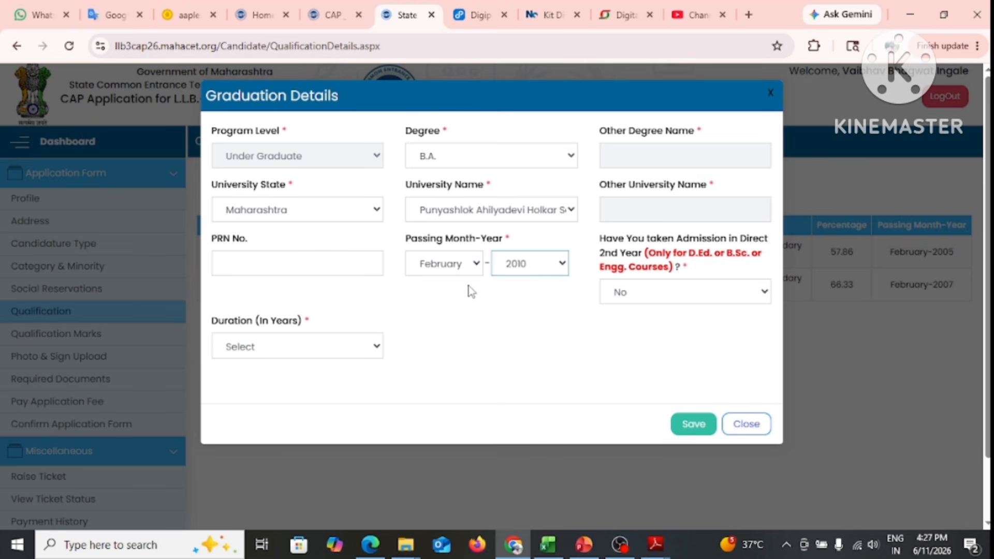
left_click(326, 349)
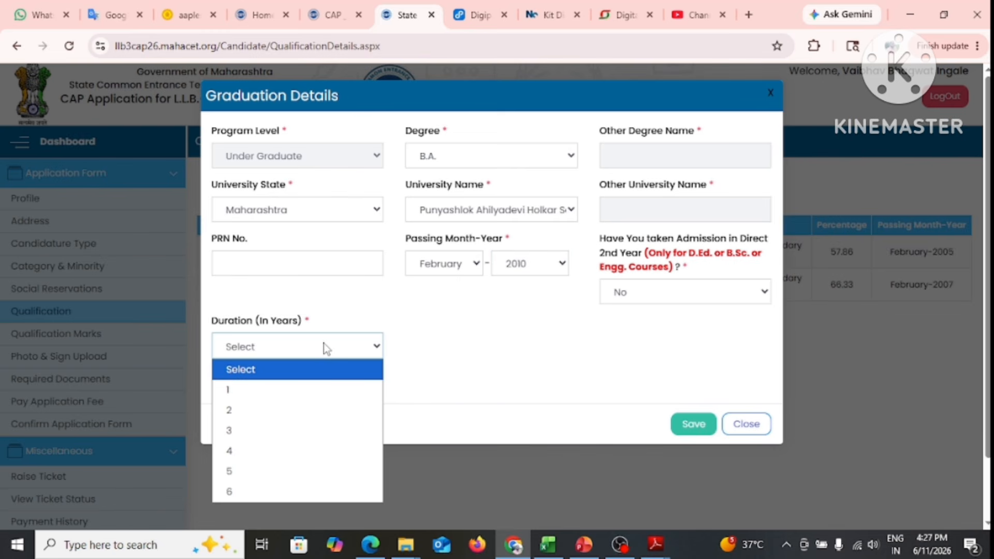
left_click(256, 433)
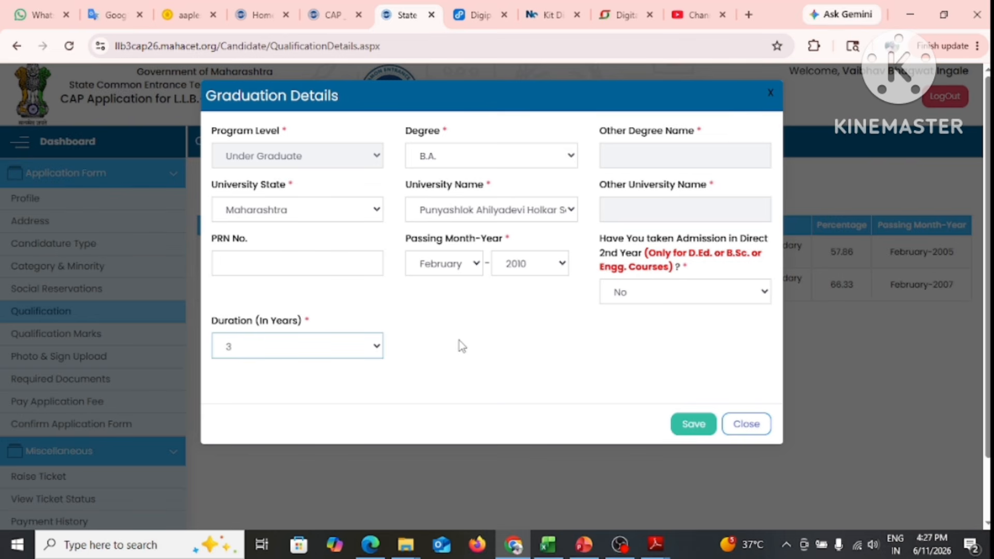
left_click(341, 351)
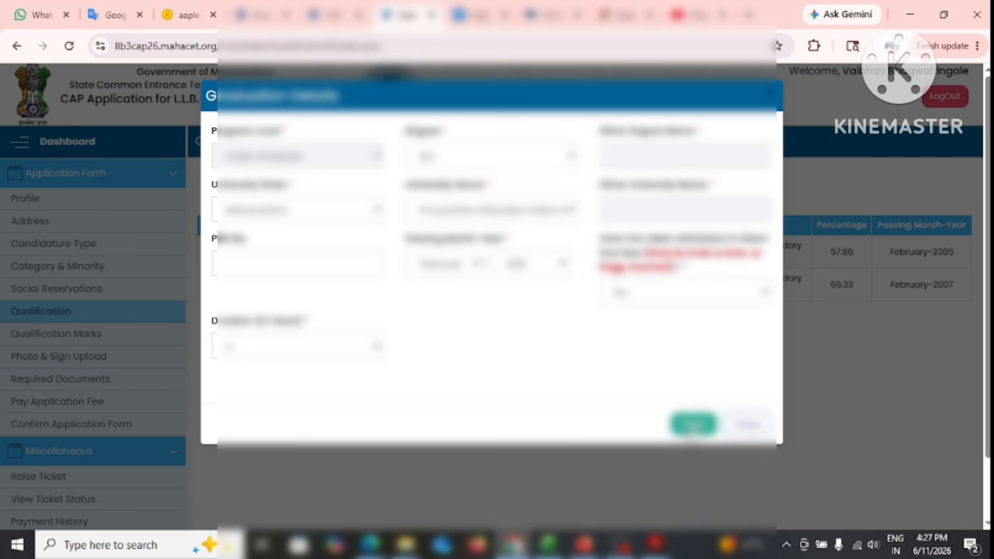
Save the B.A. graduation details, then save the qualifications and continue to the marks page
left_click(694, 424)
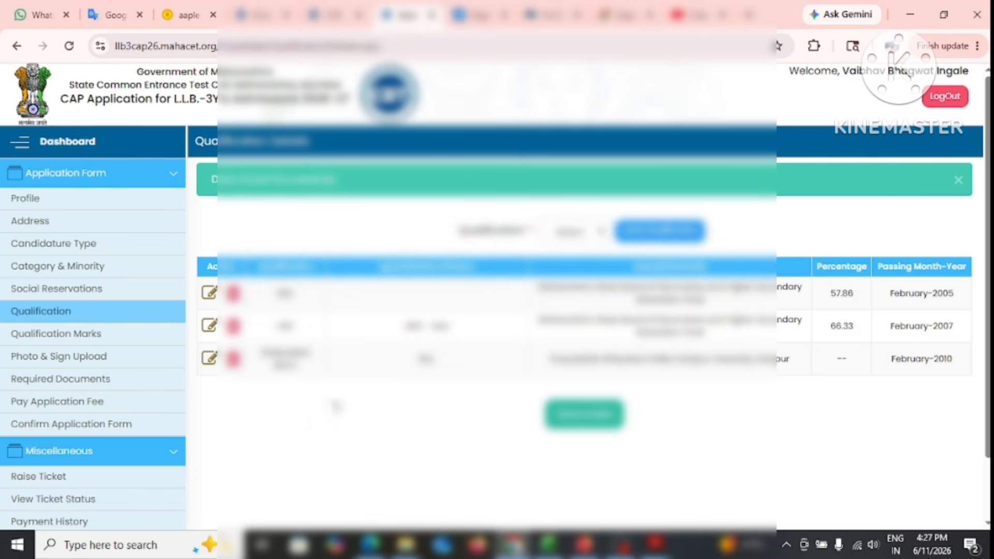
left_click(570, 425)
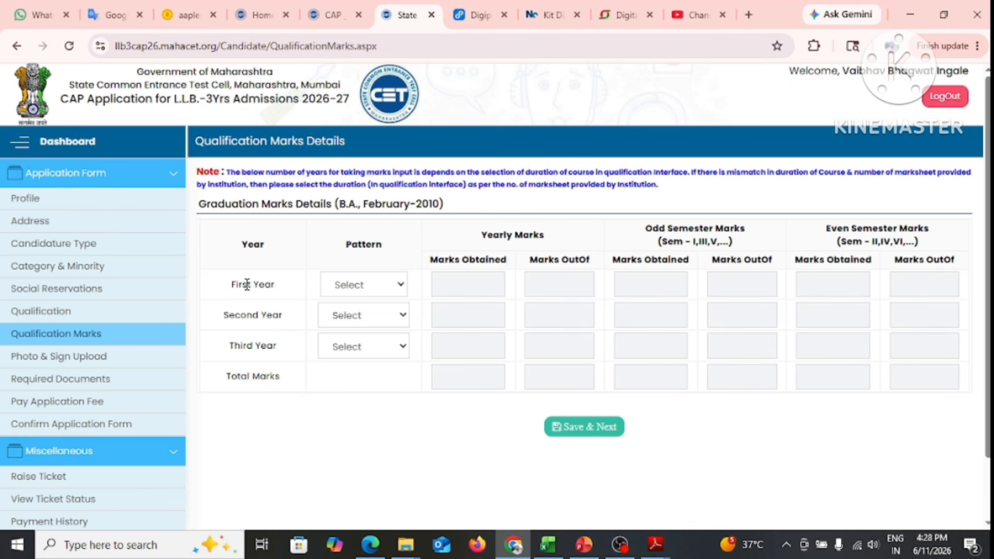
Choose Yearly as the B.A. first-year marks pattern, after briefly switching to Semester
left_click(364, 290)
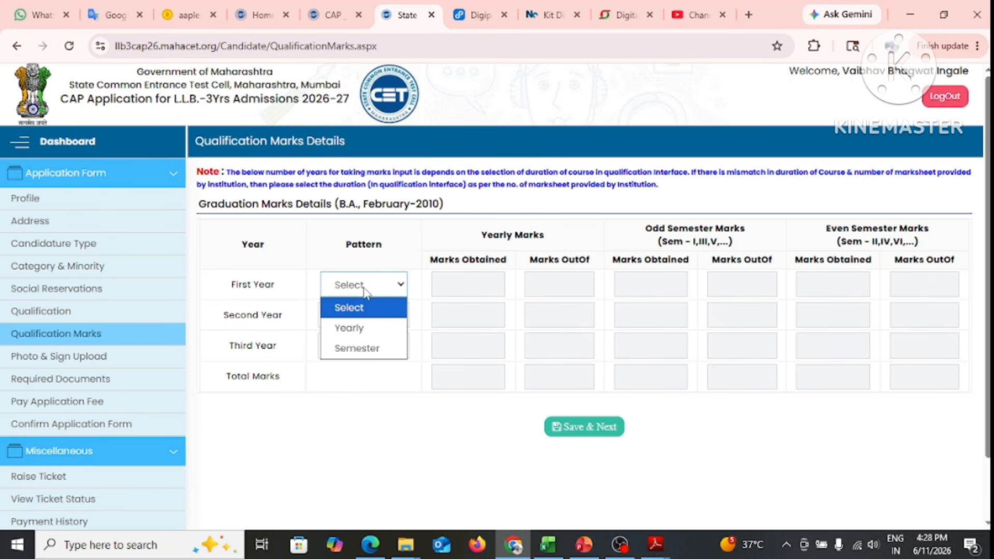
left_click(366, 328)
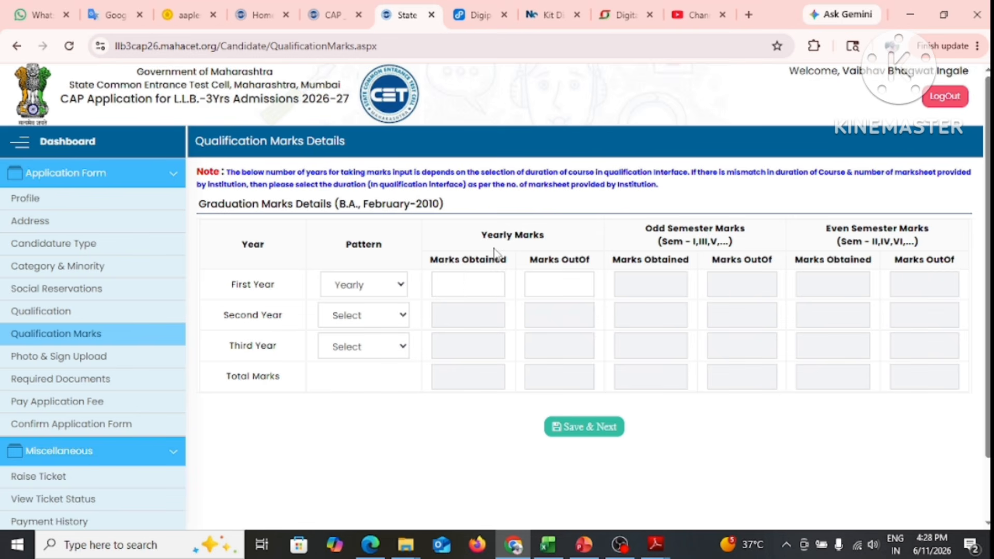
left_click(388, 294)
left_click(377, 348)
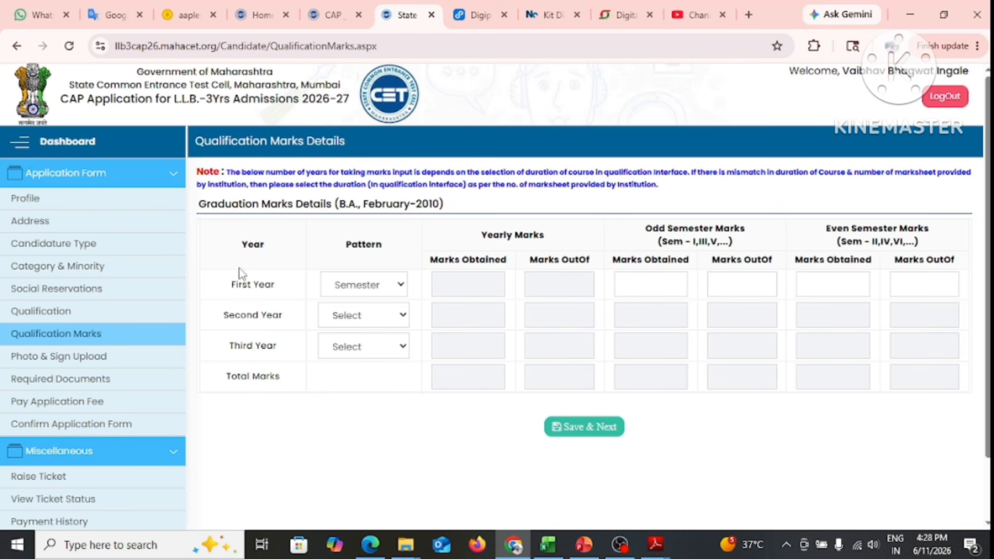
left_click(377, 293)
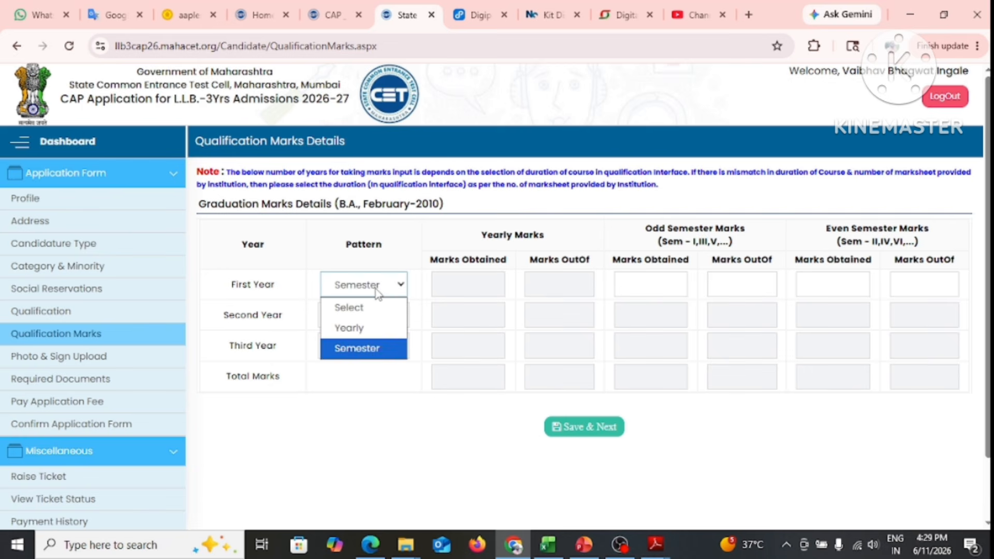
left_click(352, 327)
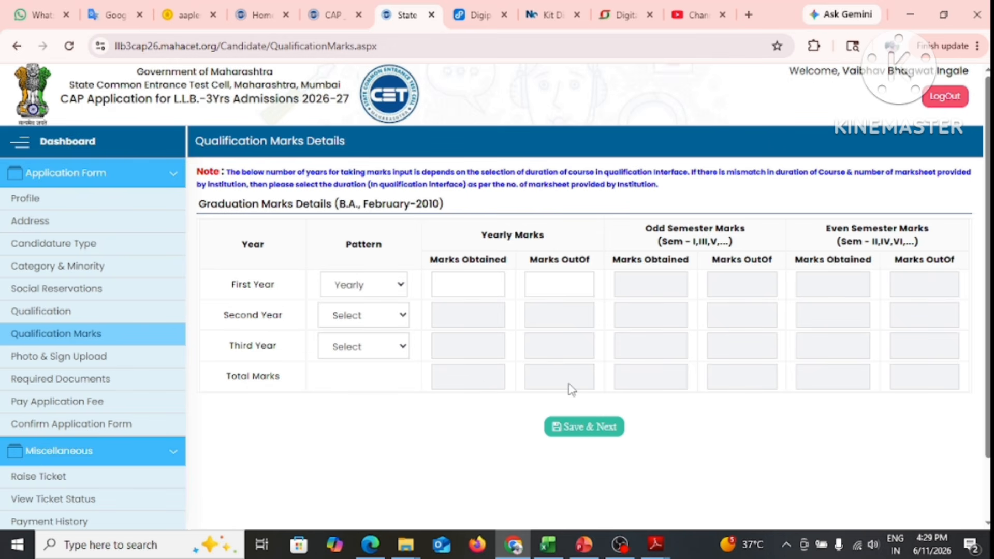
Fill the third-year marks obtained and out-of marks from suggestions, then save and continue
left_click(588, 428)
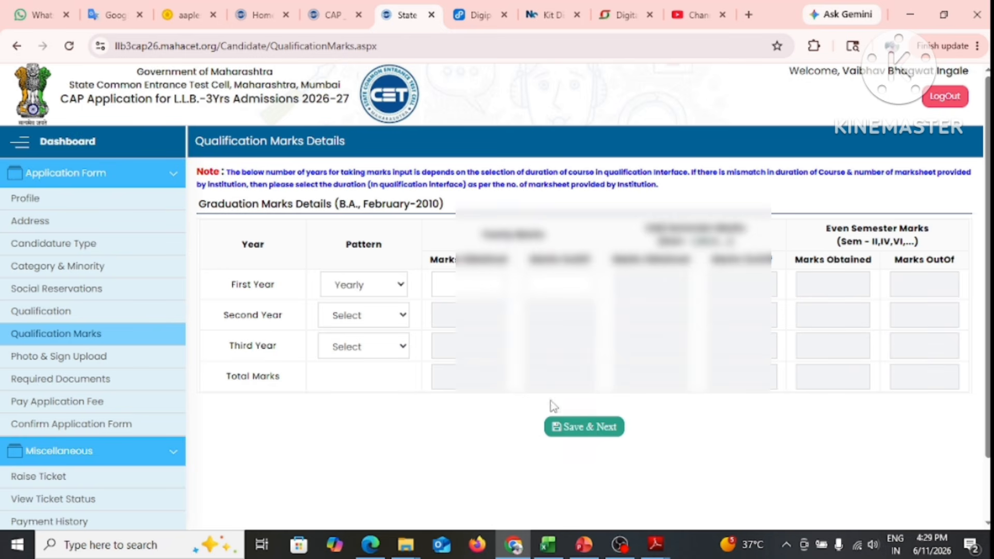
left_click(464, 348)
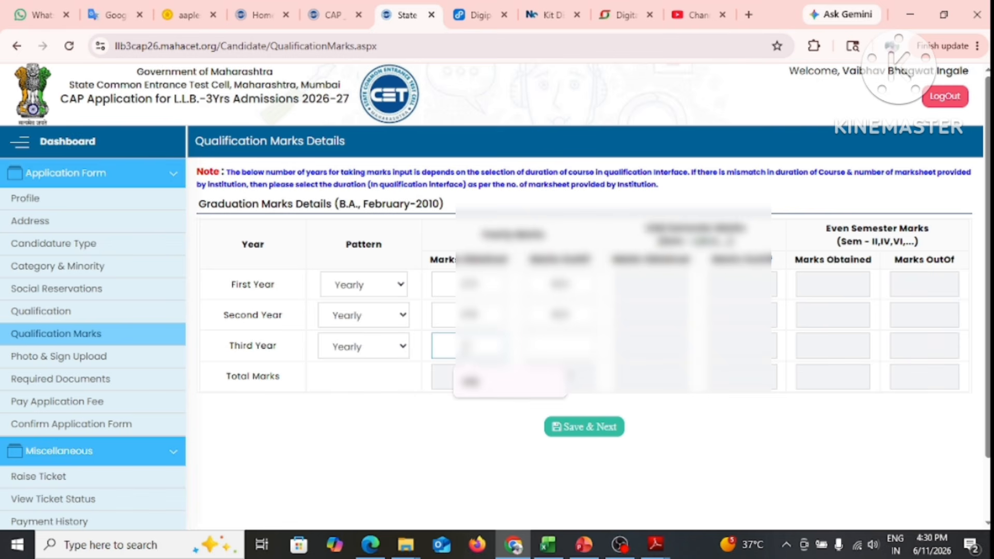
left_click(477, 388)
left_click(542, 351)
left_click(559, 384)
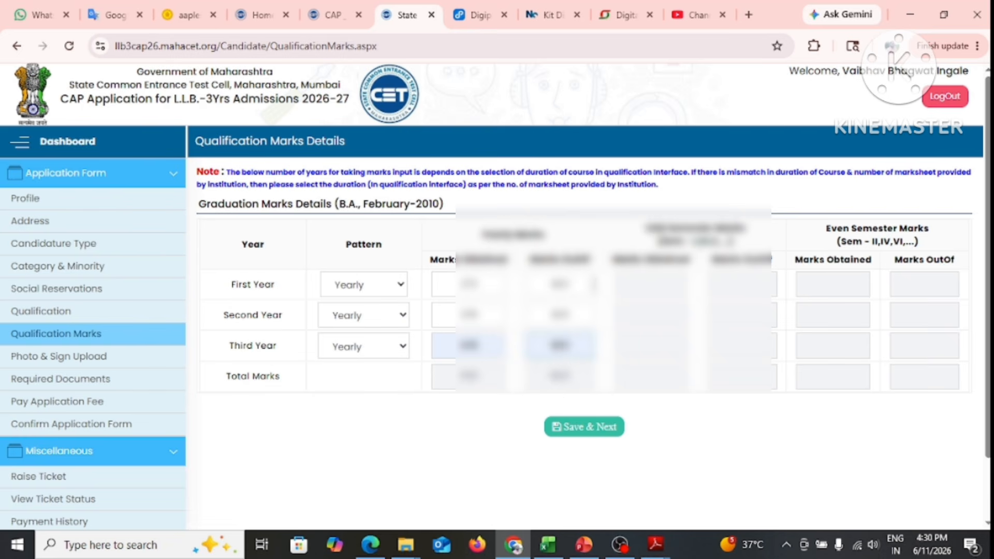
left_click(602, 439)
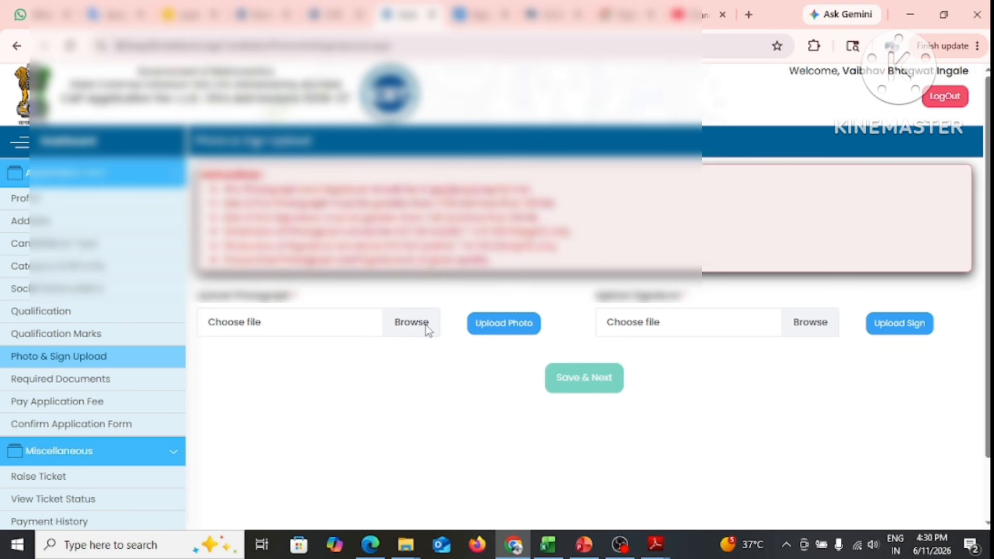
Pick the candidate's photograph from the Desktop folder and upload it on the Photo & Sign page
left_click(426, 327)
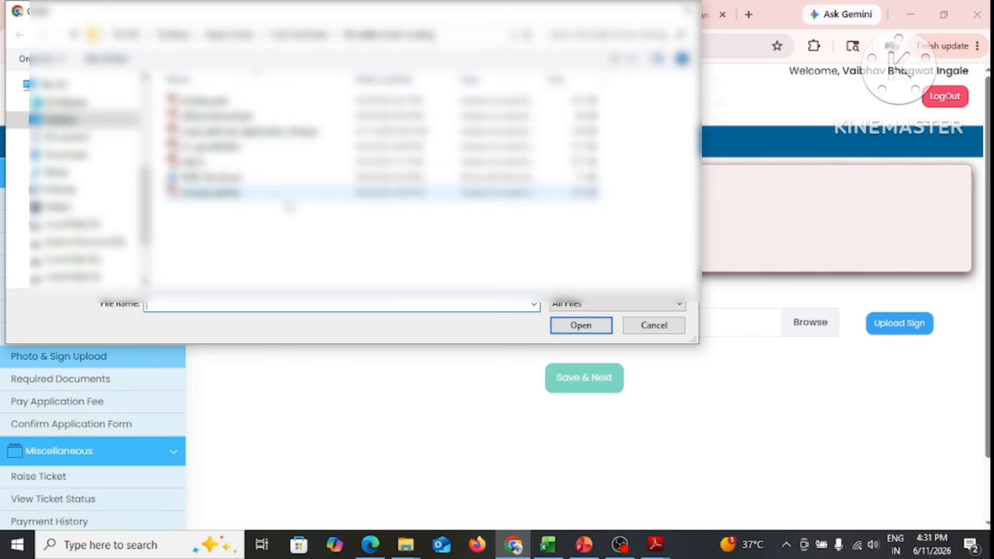
left_click(64, 121)
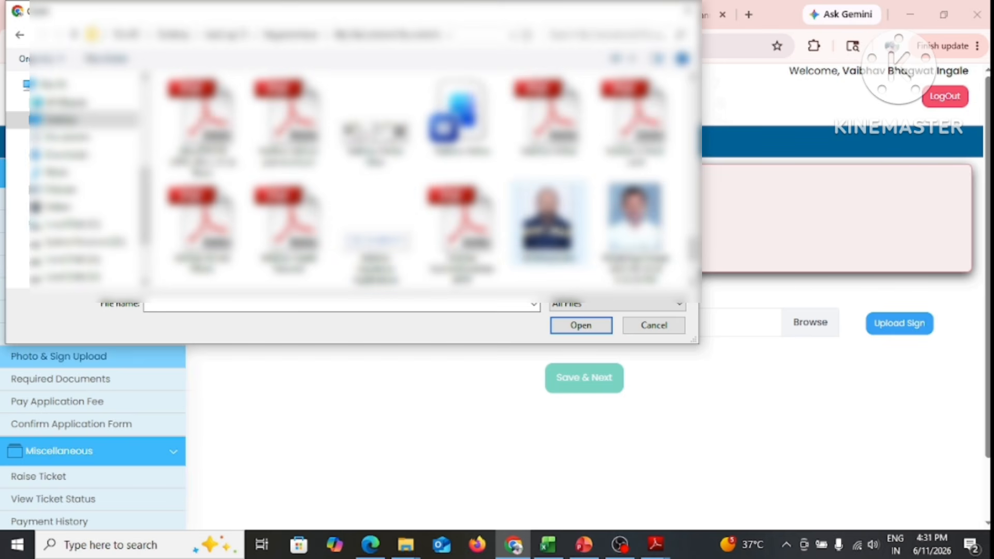
left_click(548, 222)
left_click(581, 325)
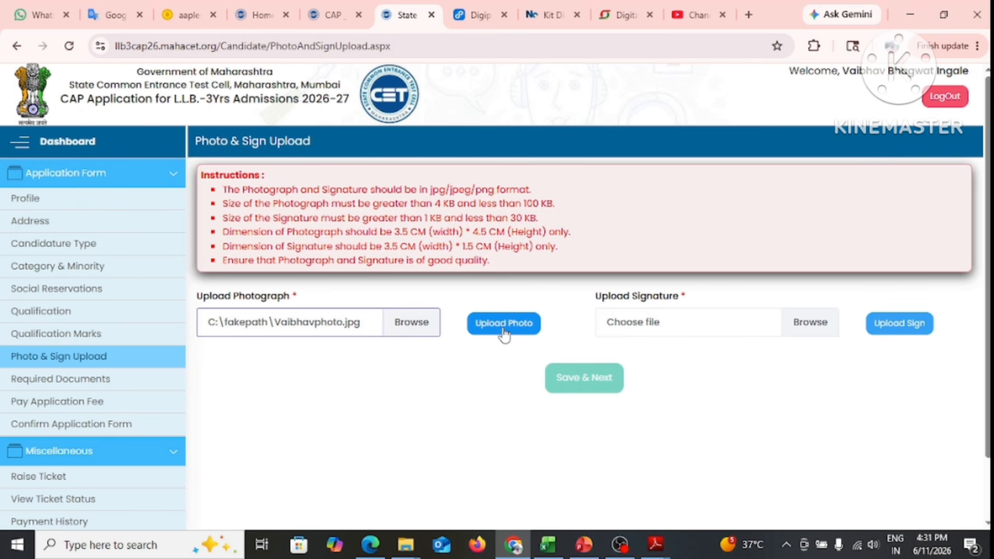
left_click(503, 331)
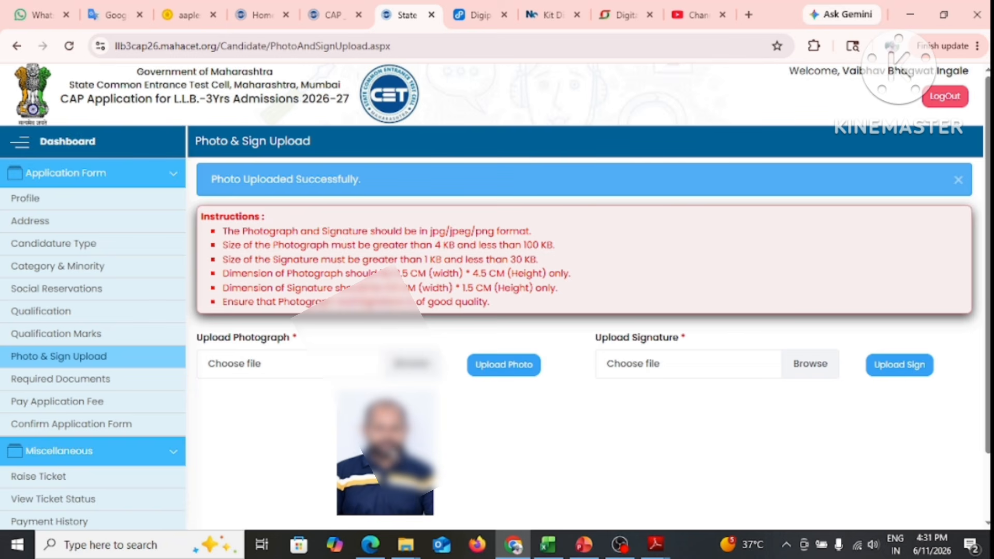
scroll(581, 430, "down", 2)
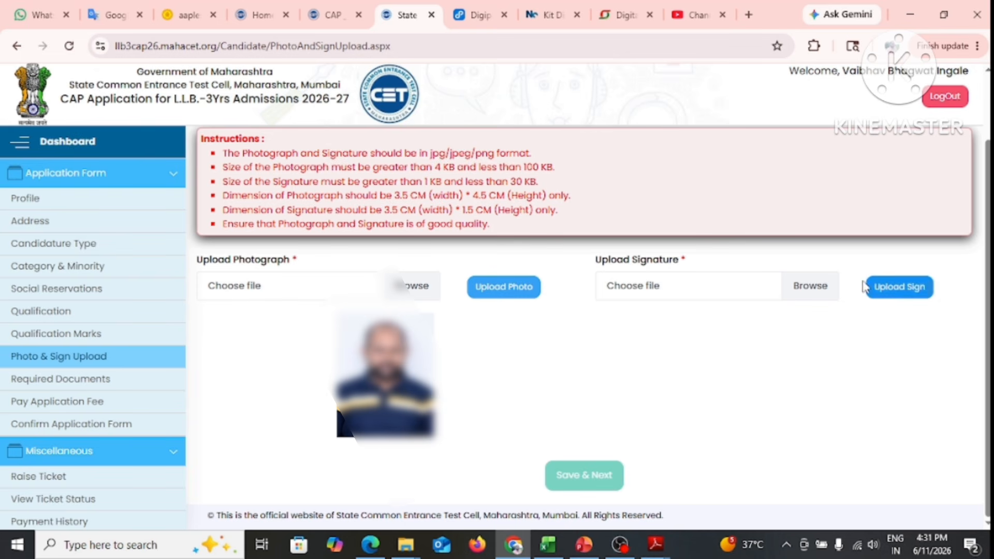
Open Required Documents and scroll through the table of 11 documents
left_click(611, 476)
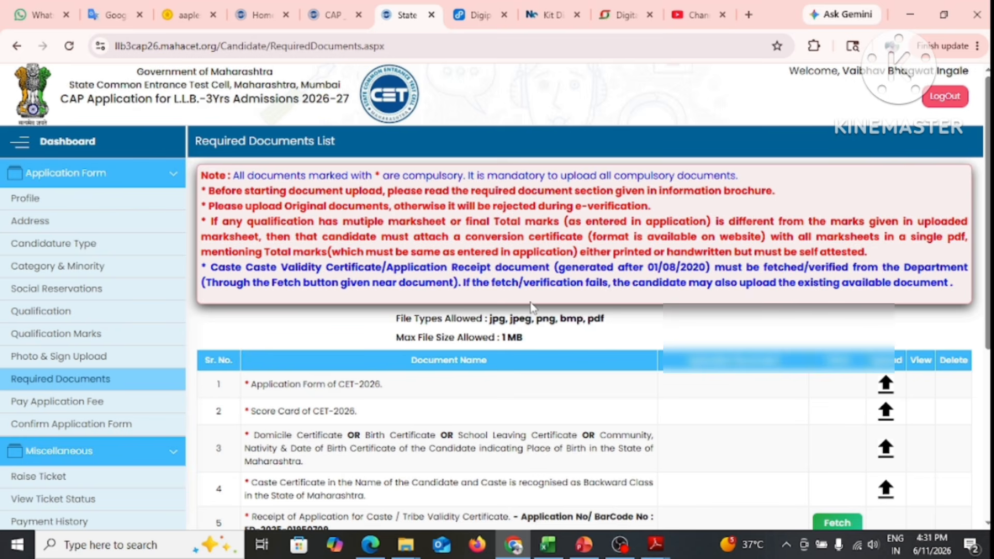
scroll(532, 306, "down", 3)
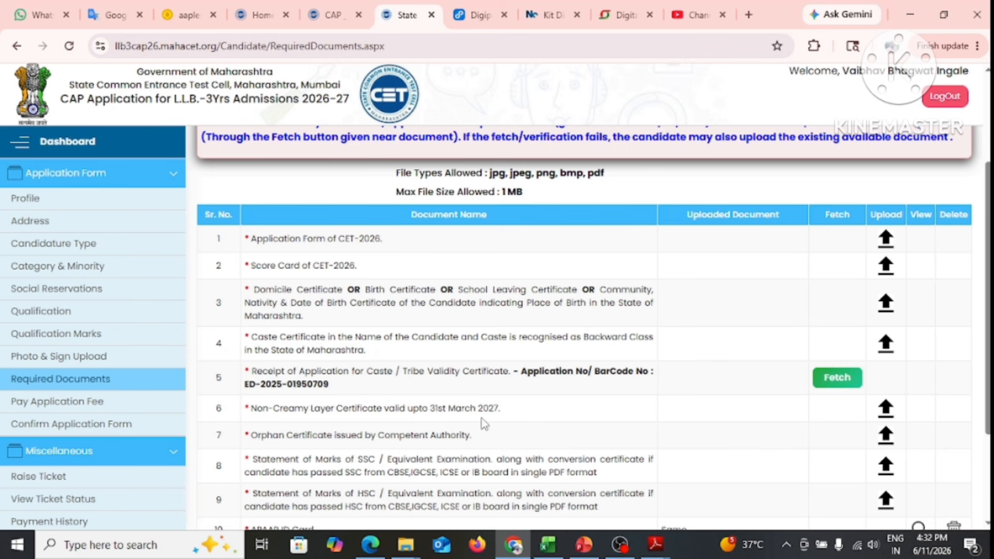
scroll(392, 404, "down", 3)
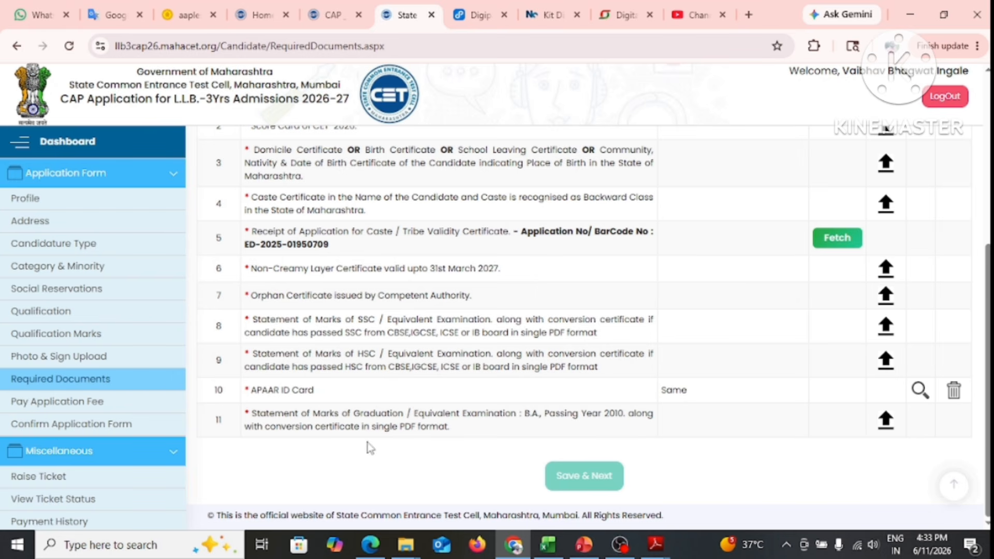
scroll(364, 436, "up", 2)
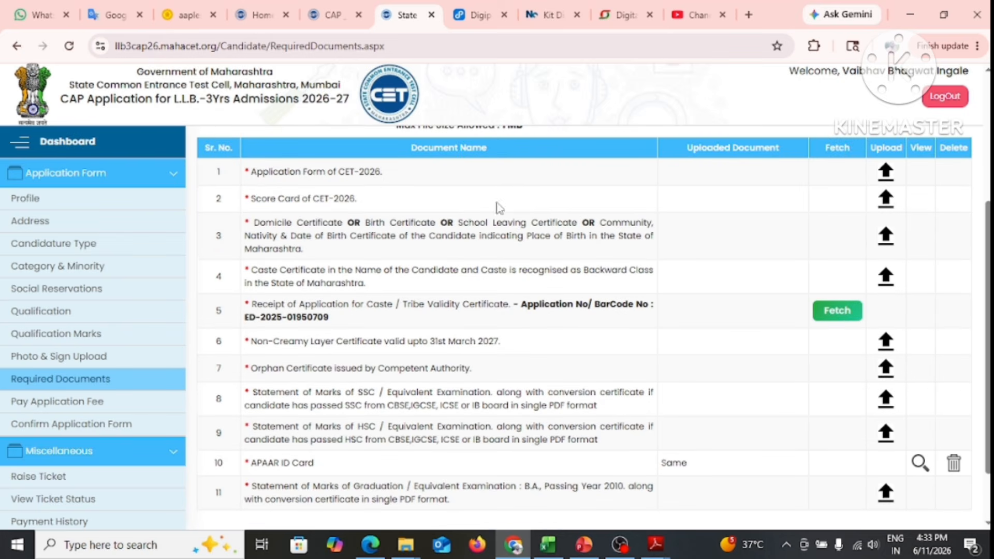
Upload the CET-2026 application form file for row 1, answering No to the printed-on-document question
left_click(888, 176)
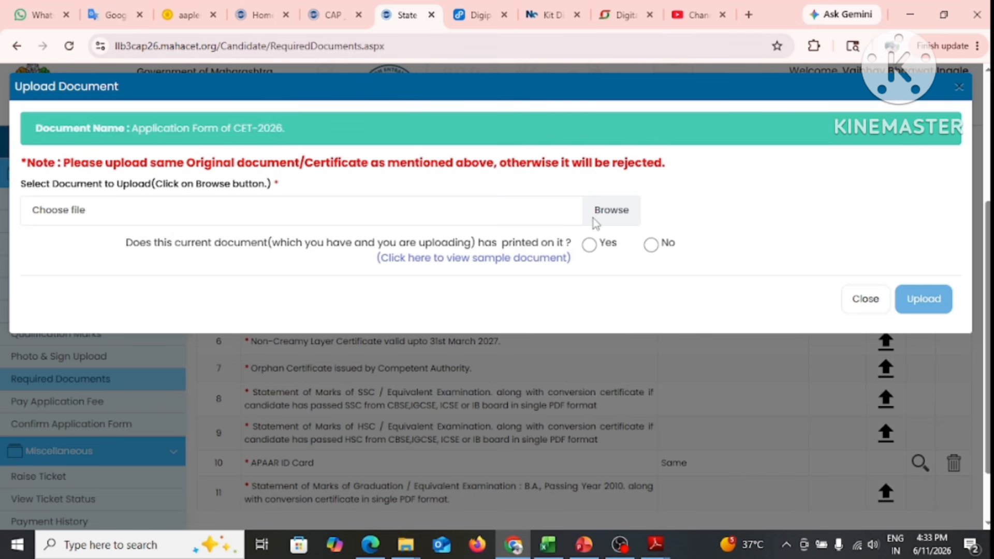
left_click(612, 212)
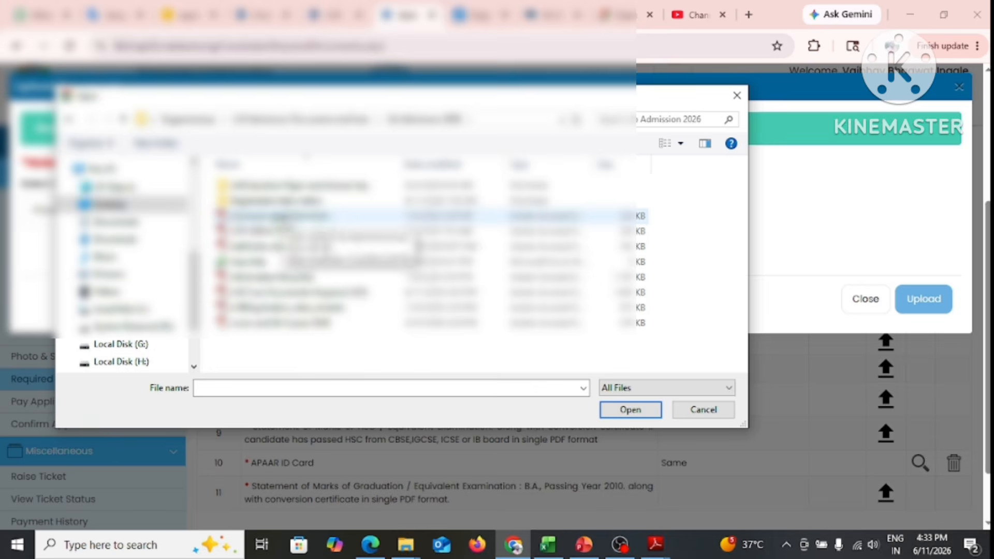
left_click(284, 219)
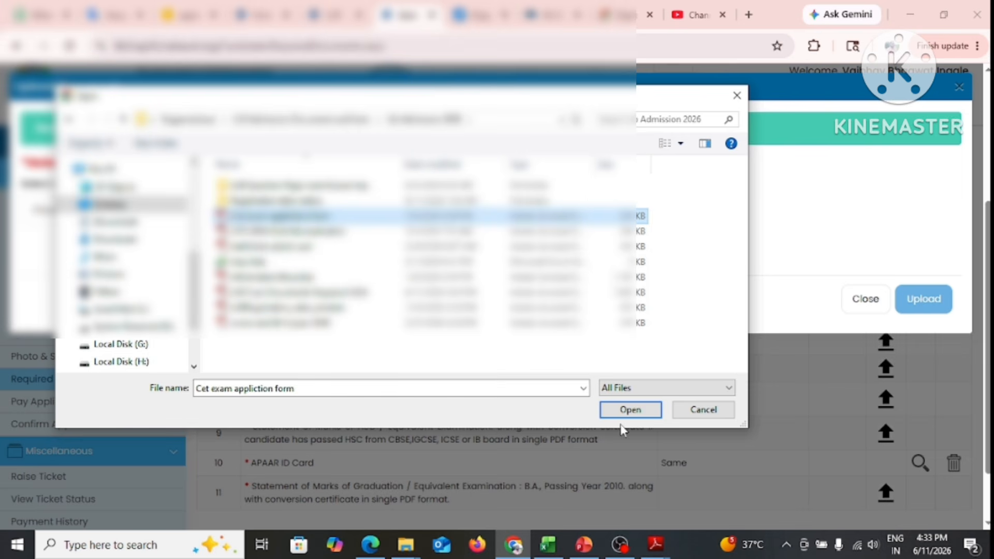
left_click(631, 409)
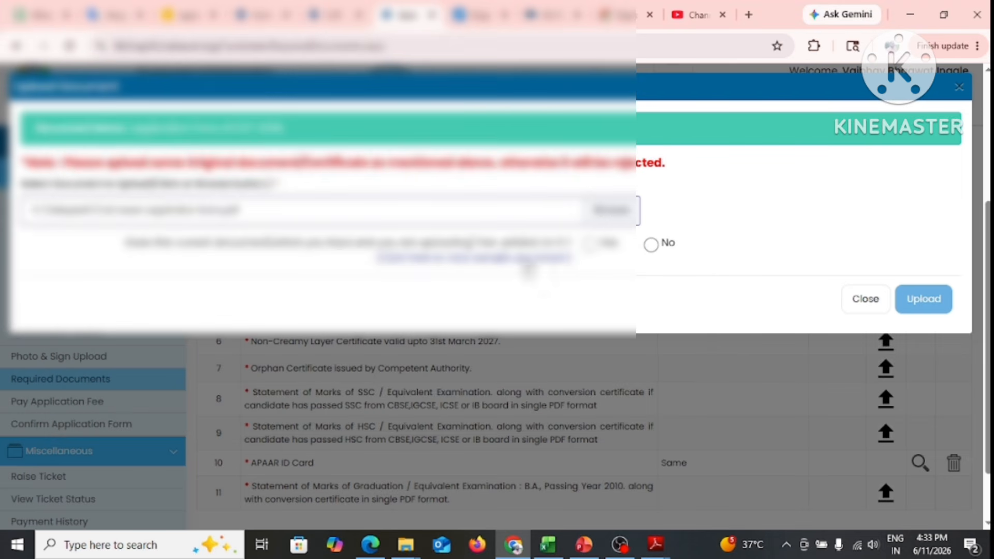
scroll(503, 380, "up", 5)
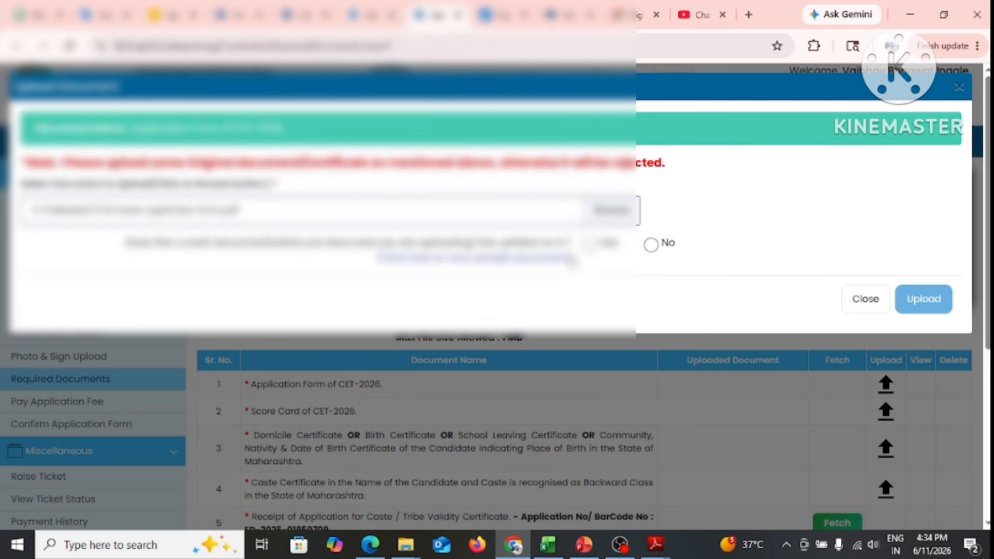
left_click(652, 245)
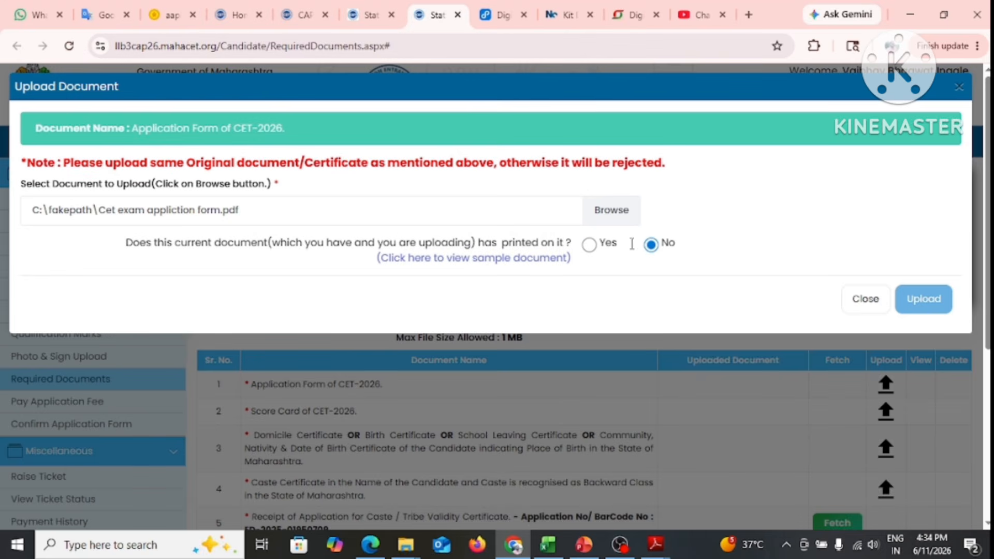
left_click(924, 300)
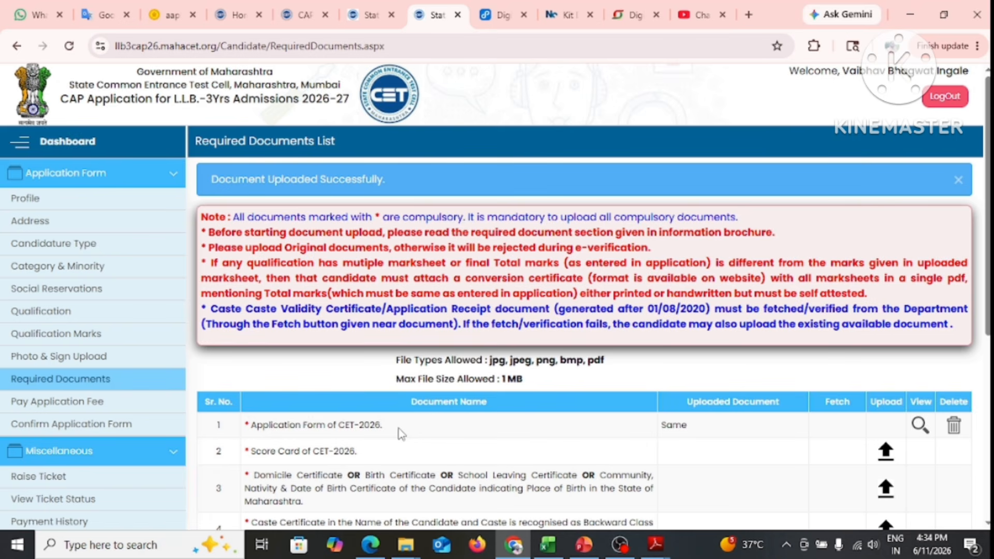
Open the row 1 application form in the viewer and scroll through its three pages
left_click(921, 426)
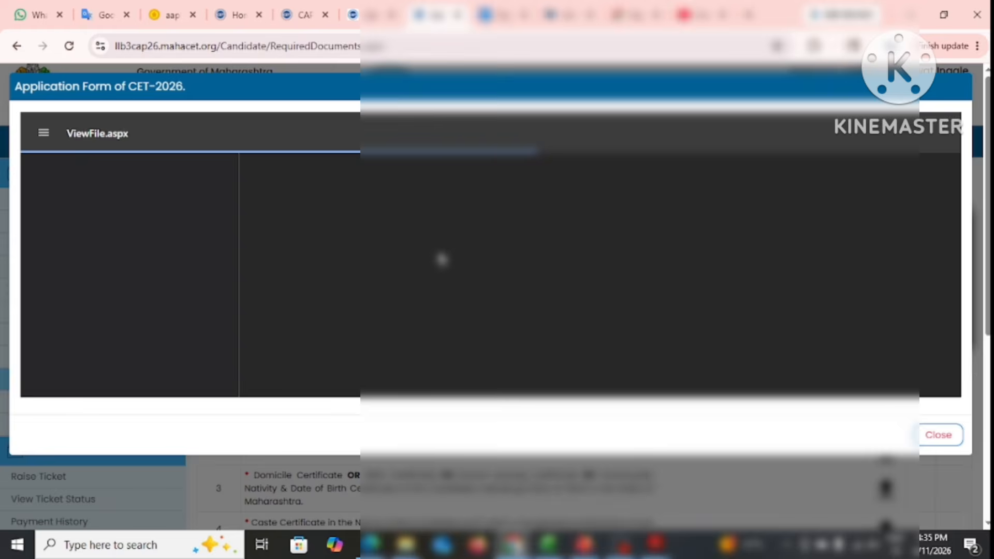
scroll(442, 255, "down", 10)
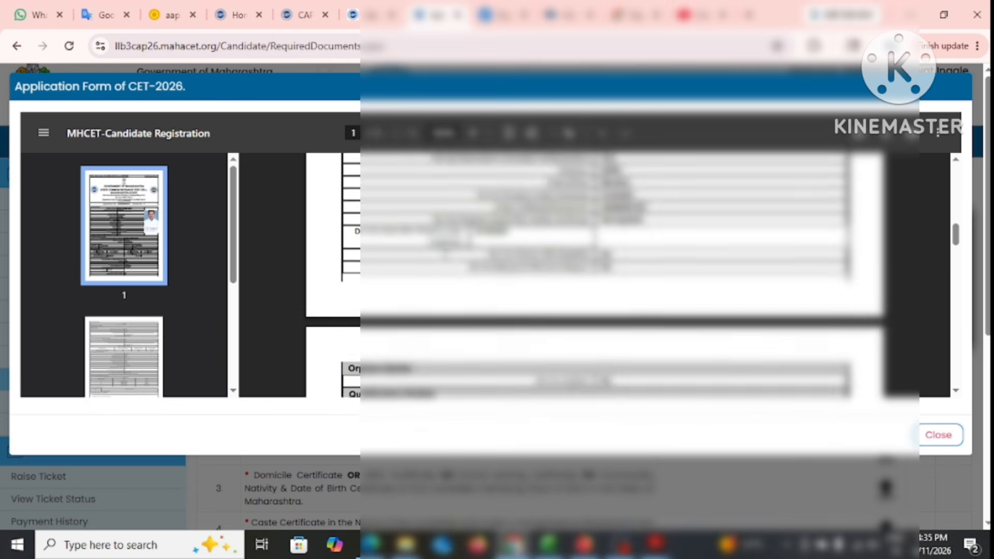
scroll(446, 257, "down", 5)
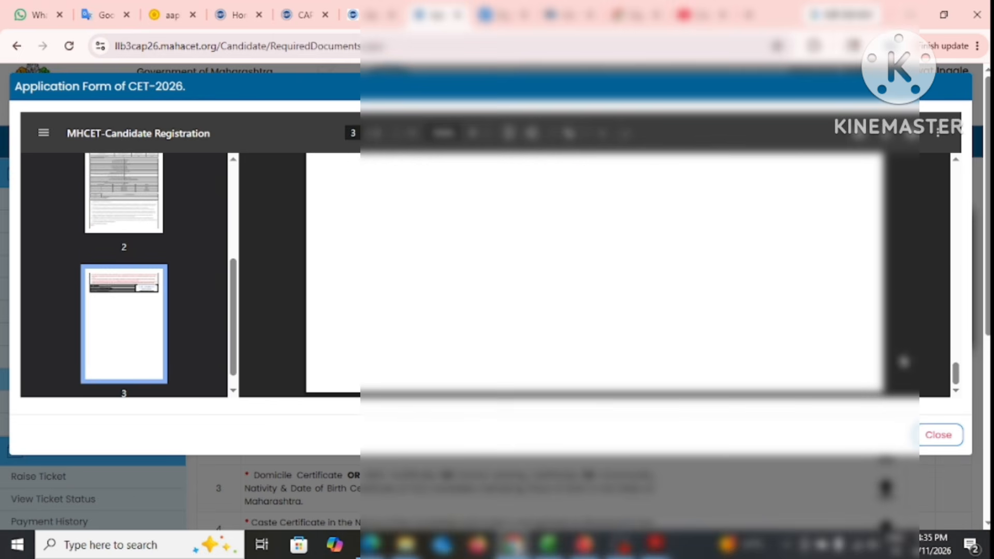
Close the application form preview and scroll down the Required Documents list
left_click(935, 440)
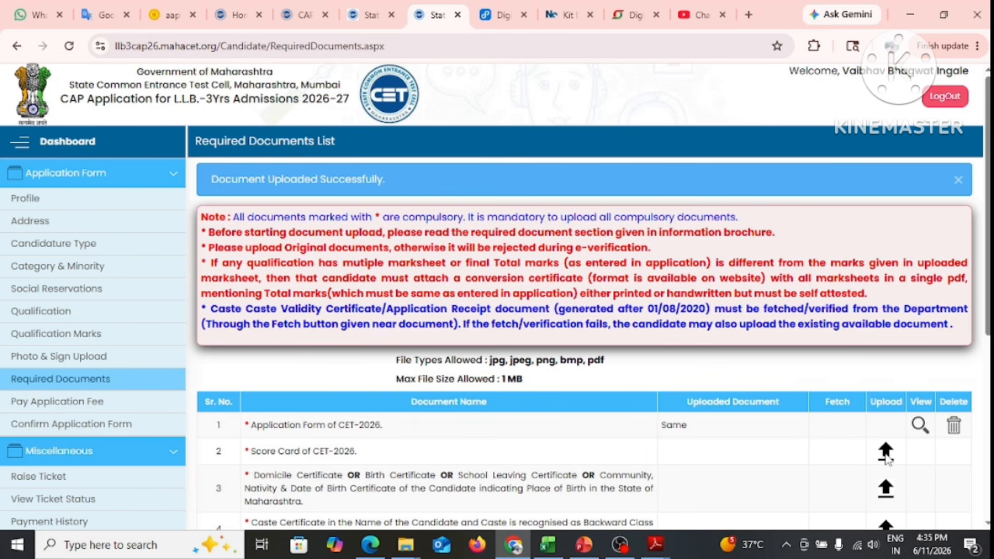
scroll(886, 456, "down", 4)
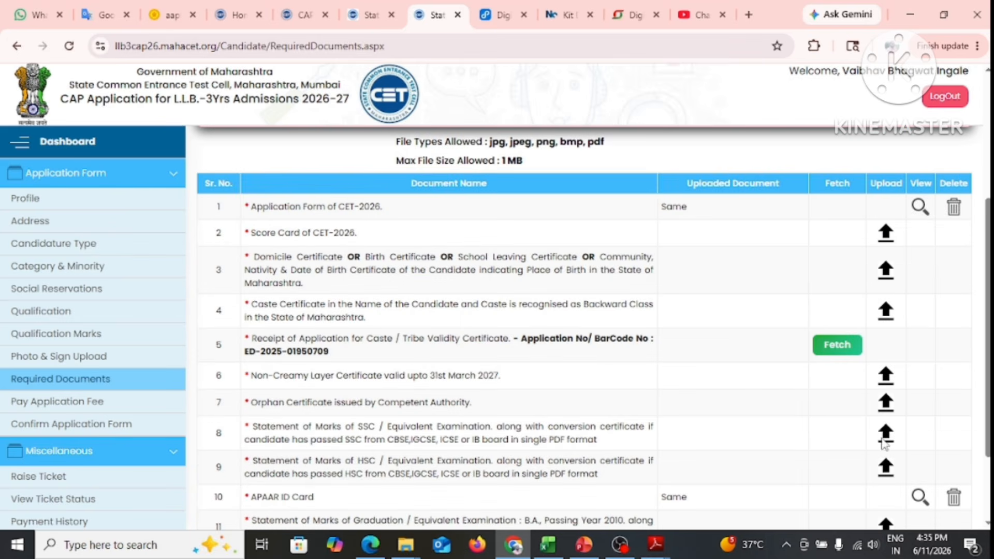
scroll(884, 448, "down", 2)
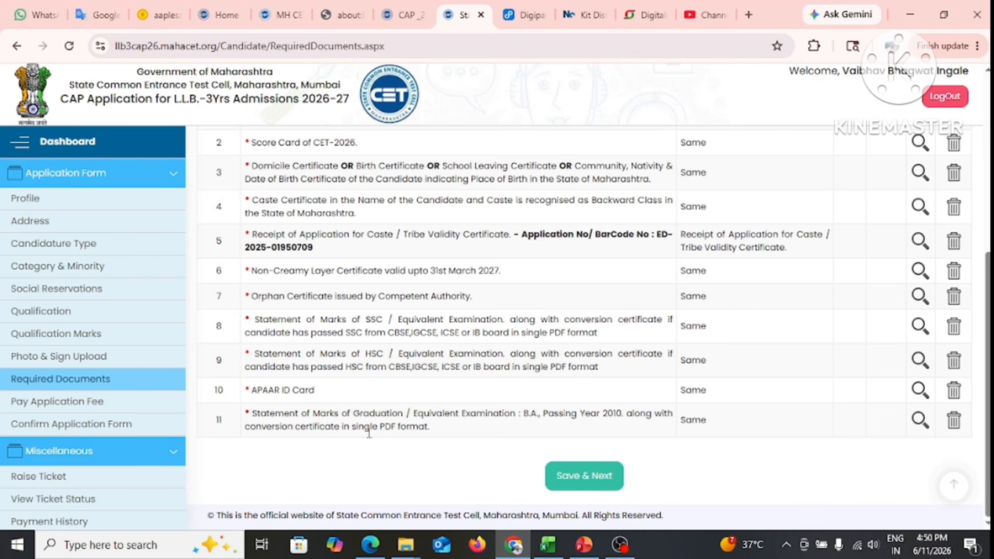
Scroll through the 2-page graduation marks statement preview, then close it
left_click(920, 420)
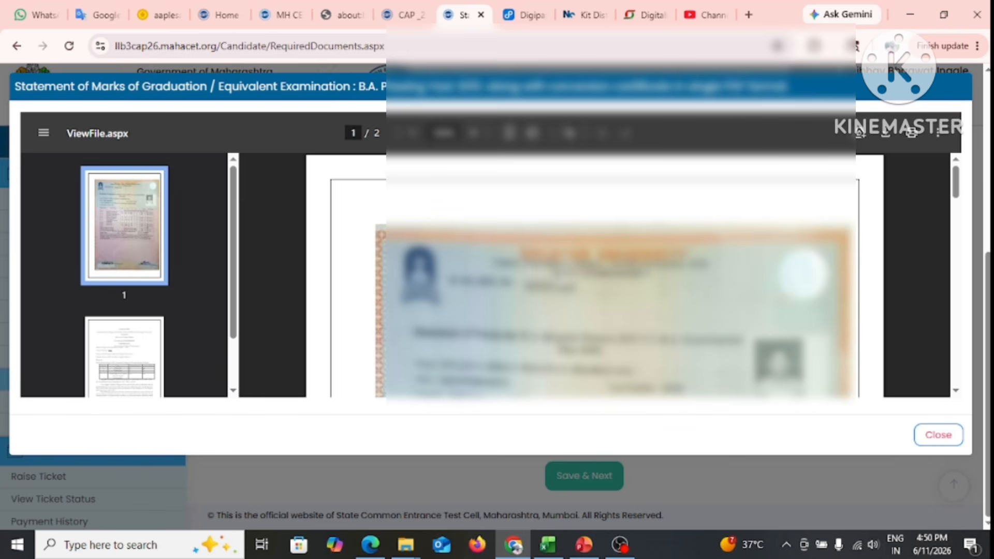
scroll(617, 274, "down", 5)
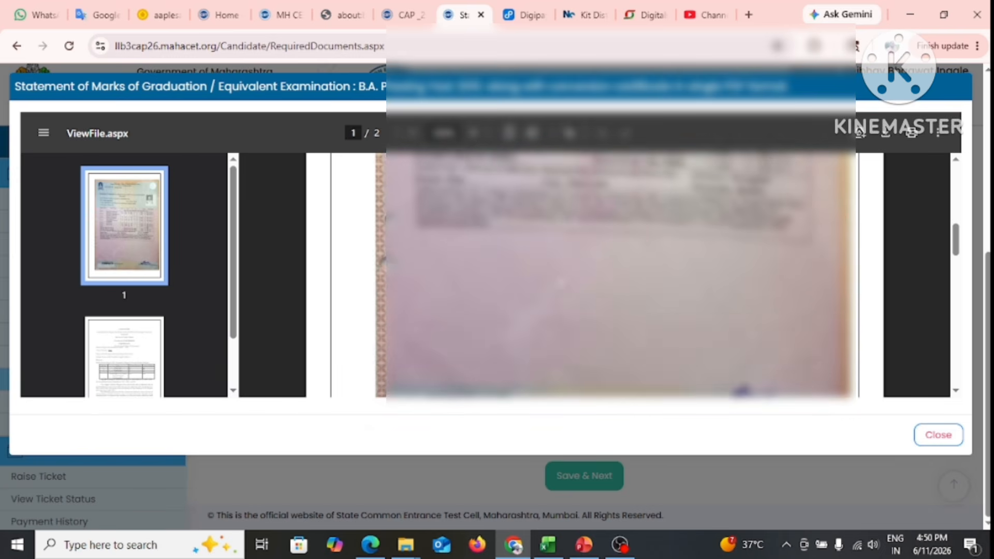
scroll(558, 302, "up", 1)
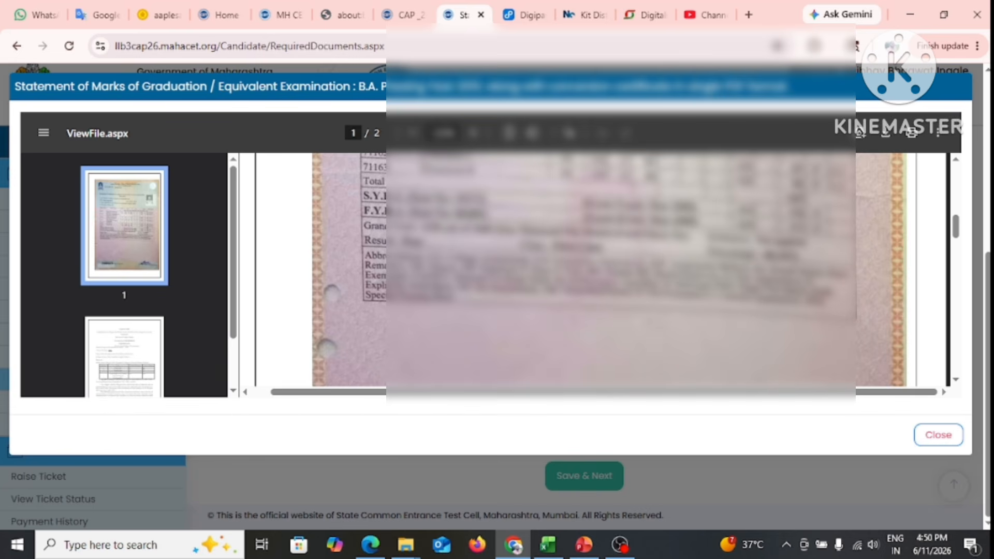
scroll(610, 267, "up", 1)
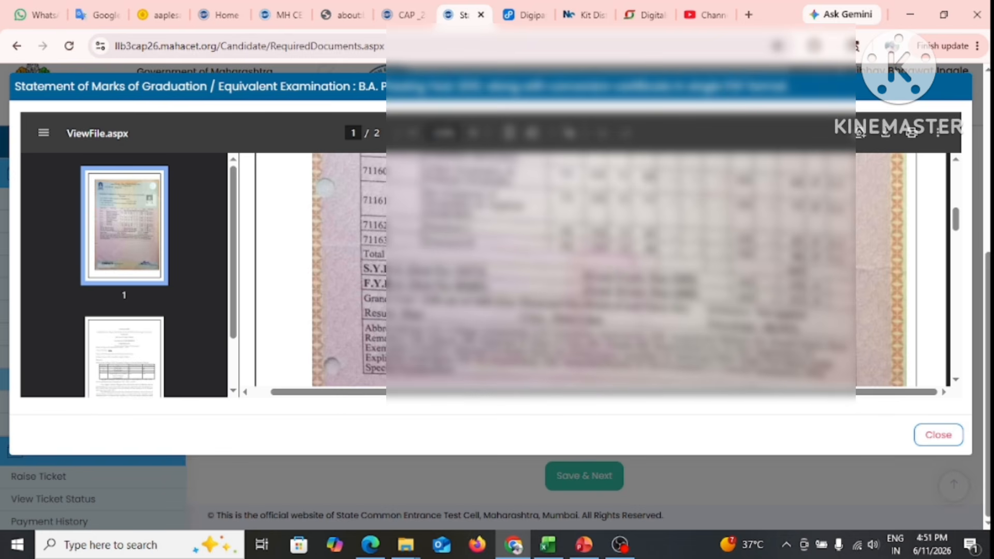
scroll(585, 270, "down", 10)
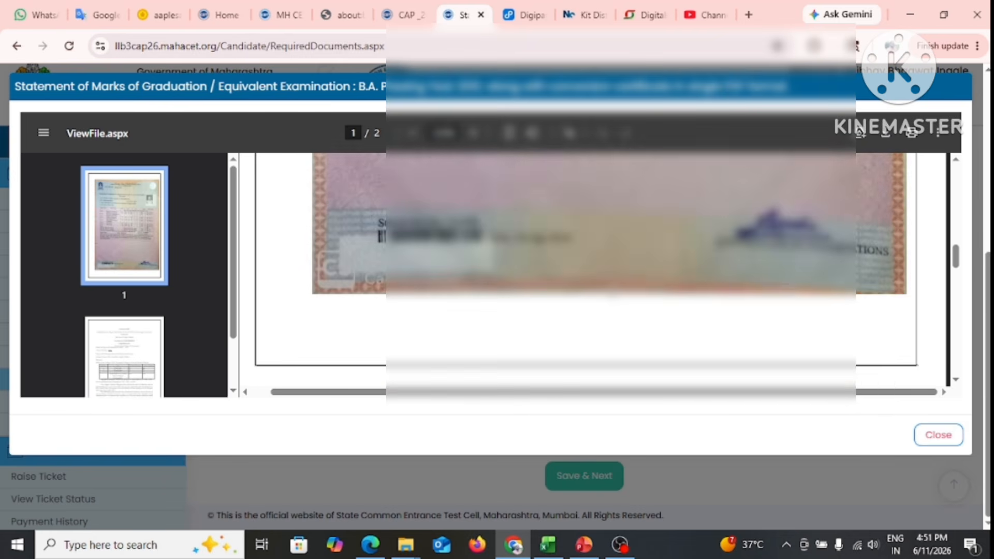
scroll(645, 270, "down", 3)
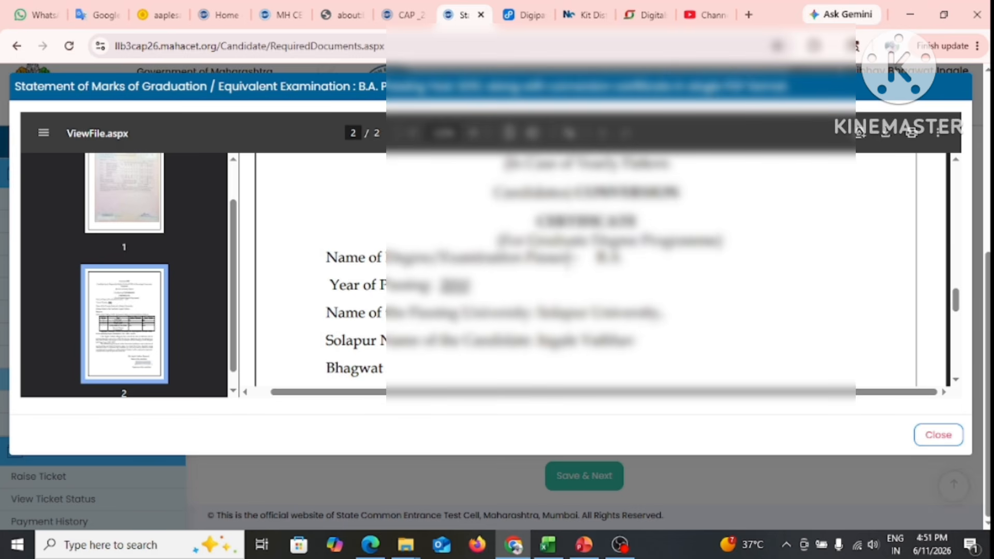
scroll(643, 270, "down", 2)
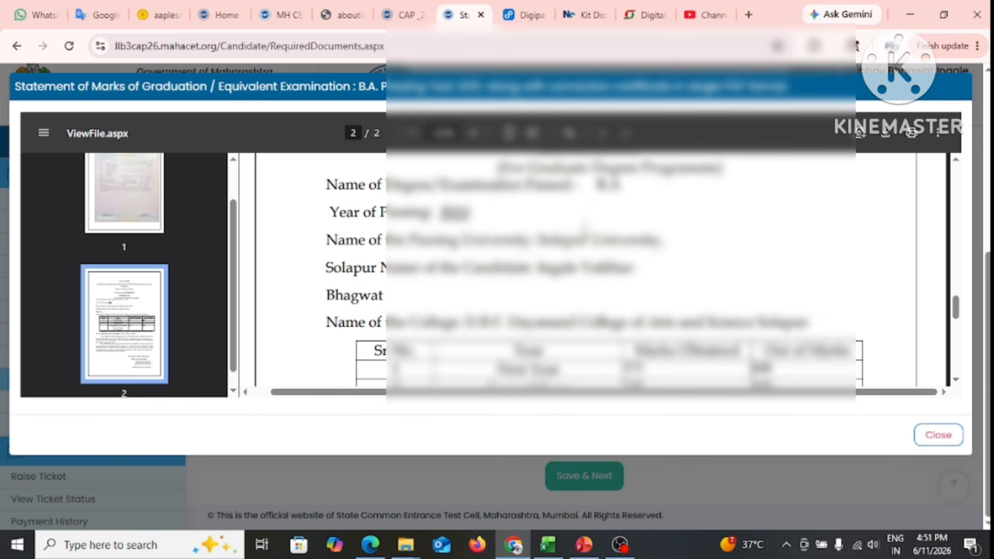
scroll(590, 269, "down", 3)
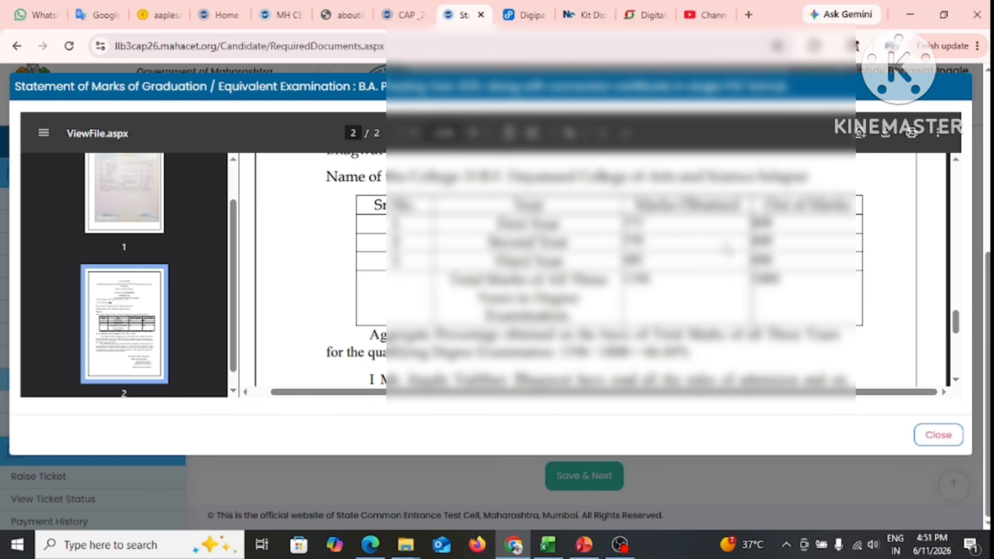
scroll(688, 282, "down", 2)
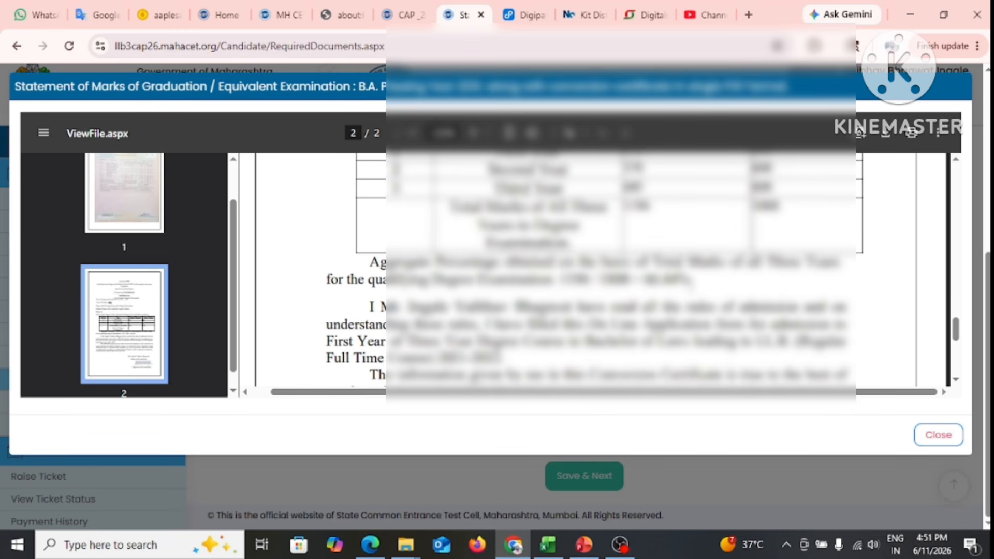
scroll(358, 269, "down", 3)
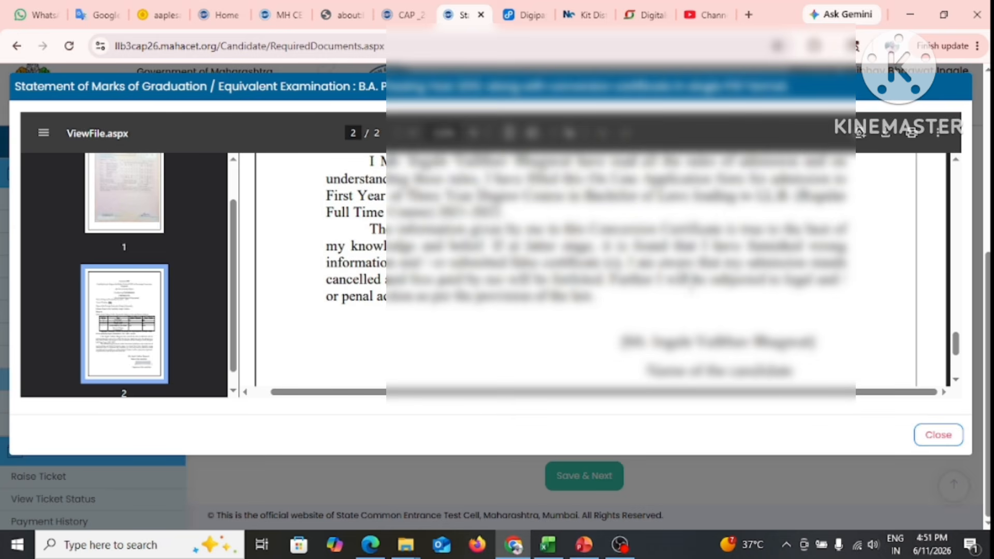
scroll(662, 314, "down", 3)
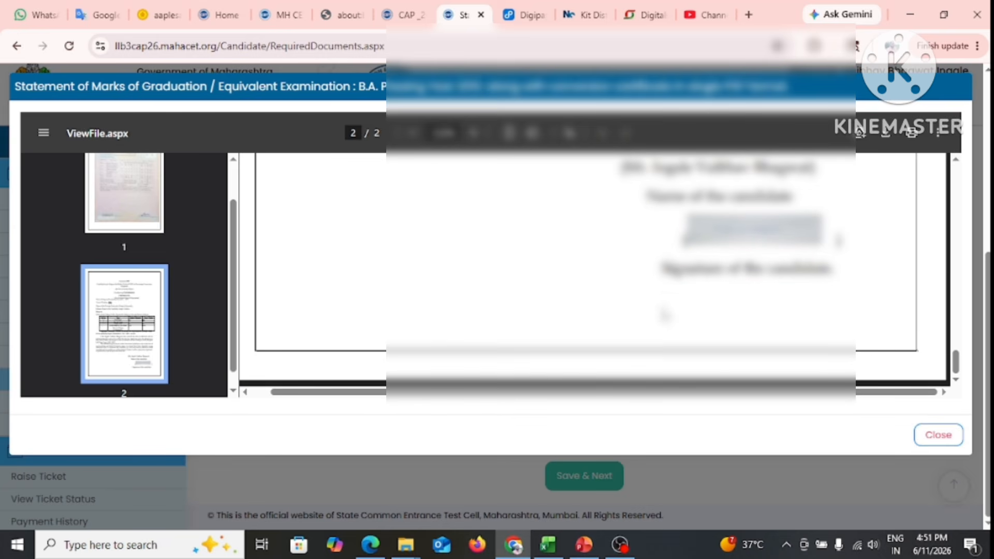
left_click(948, 438)
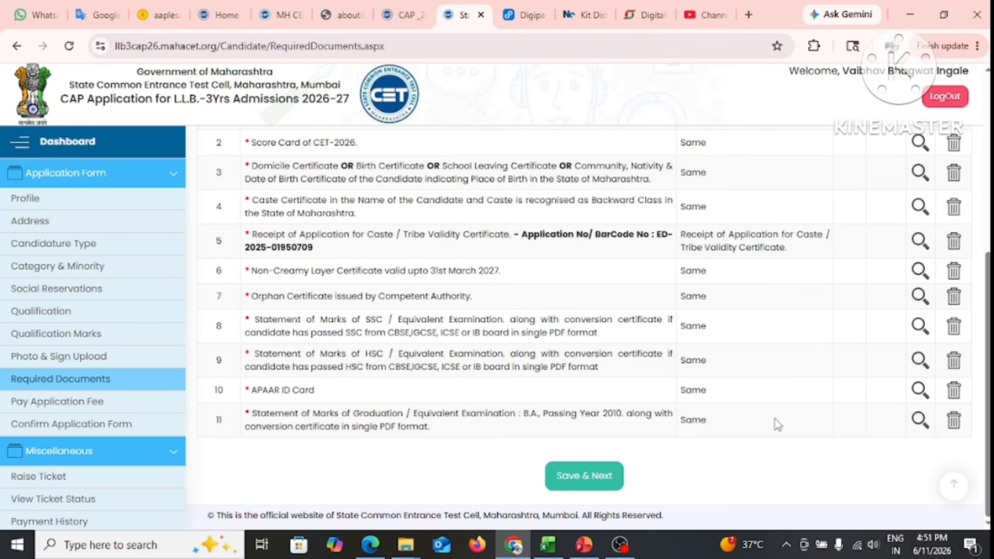
Save the Required Documents and Category & Minority pages, then close the Not Eligible banner on the fee page
left_click(571, 489)
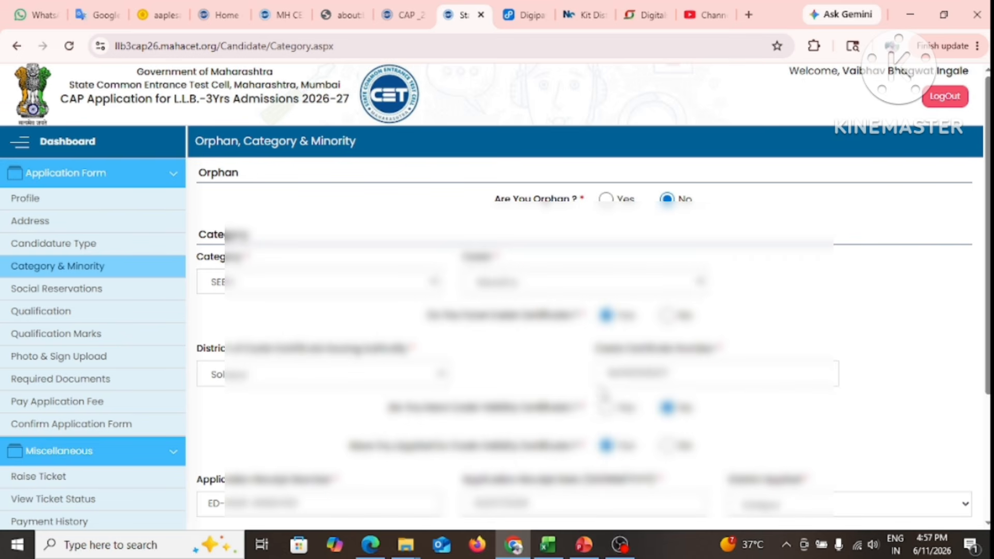
scroll(602, 382, "down", 4)
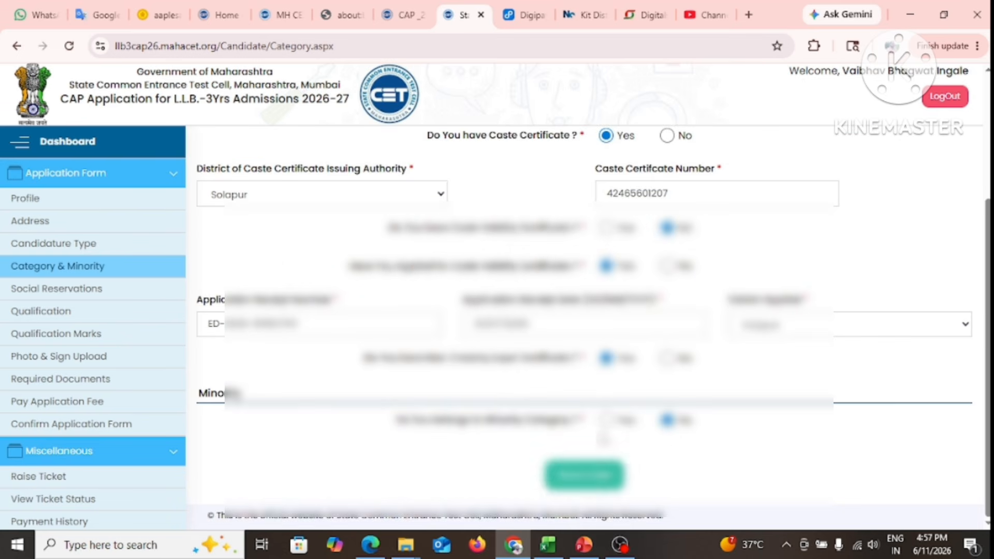
left_click(584, 476)
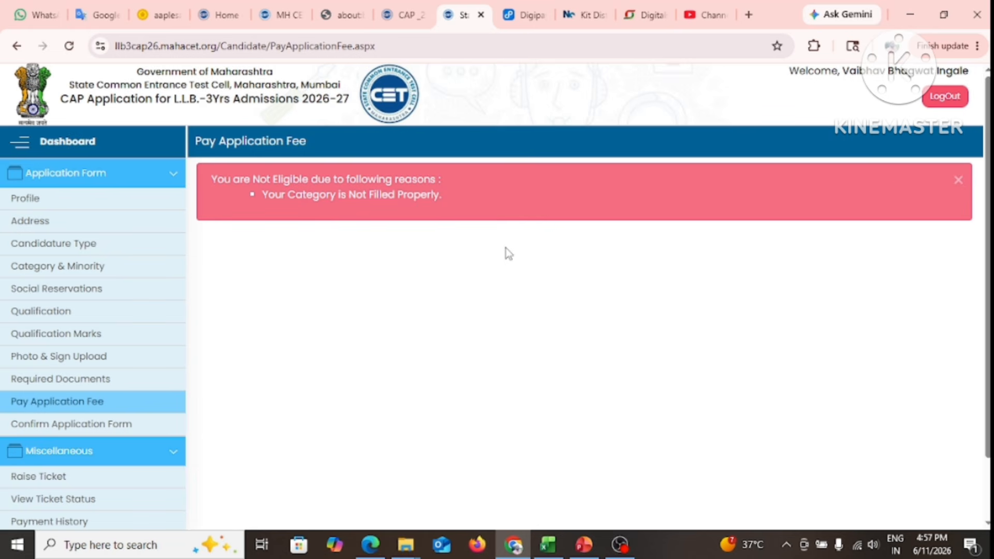
left_click(959, 181)
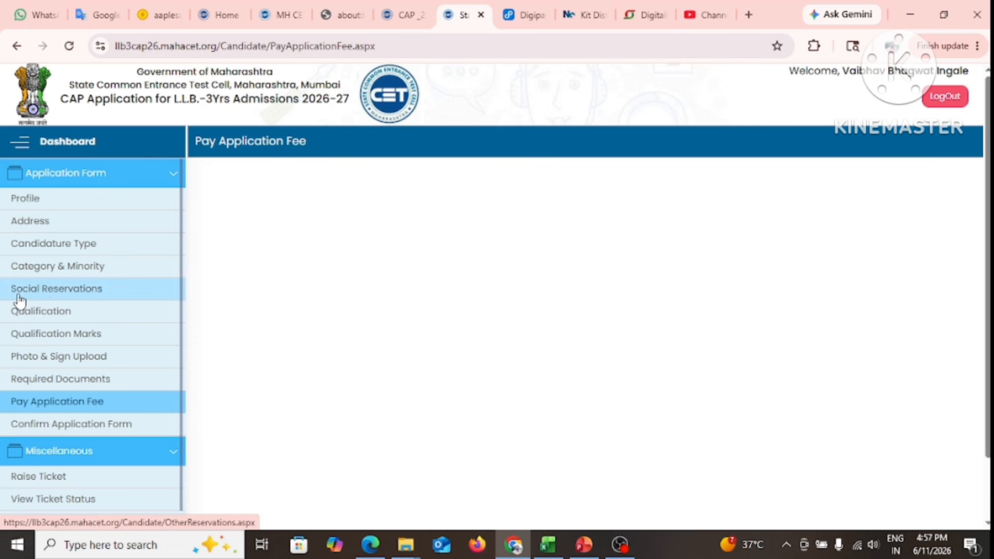
Change the category from SEBC to OPEN with caste name 'Maratha' and save it
left_click(55, 268)
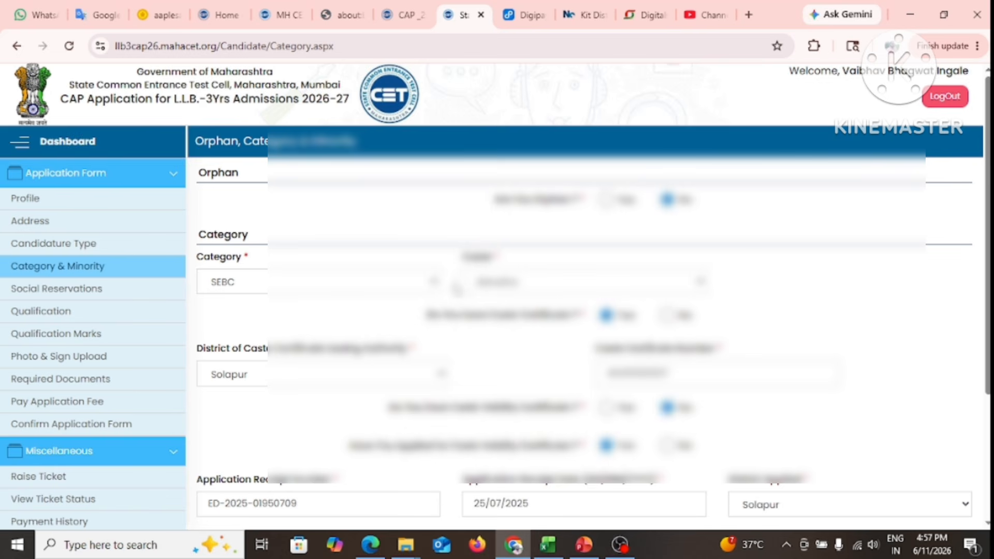
left_click(373, 281)
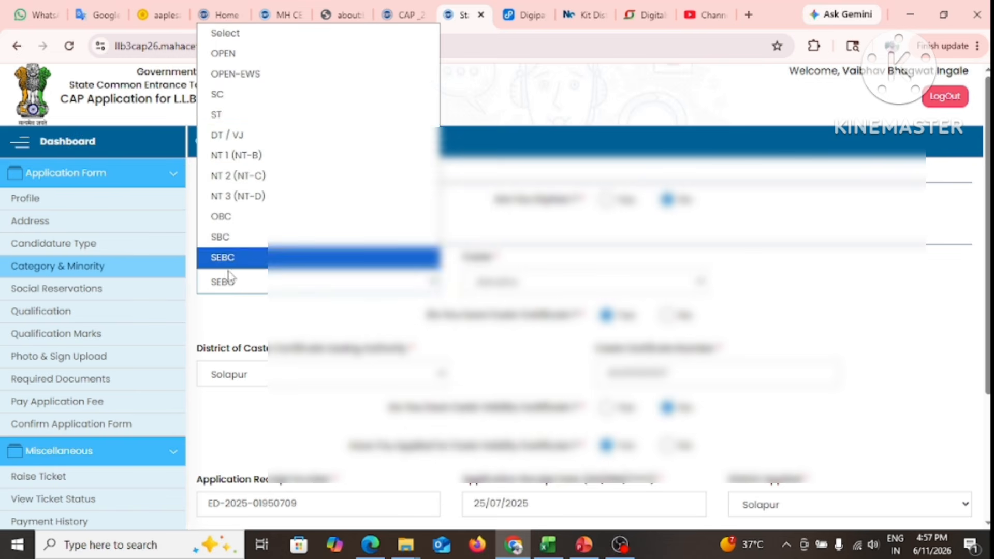
left_click(238, 61)
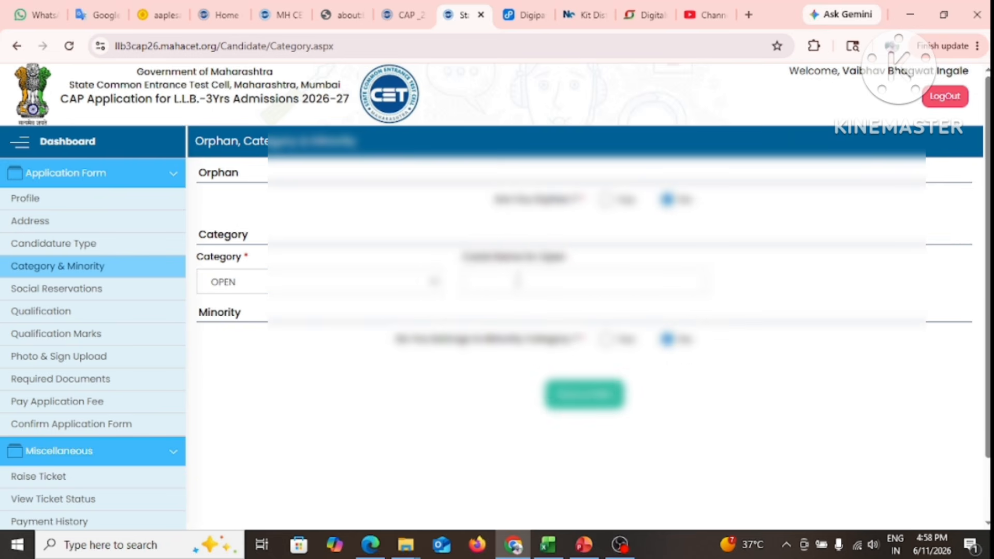
type("Maratha")
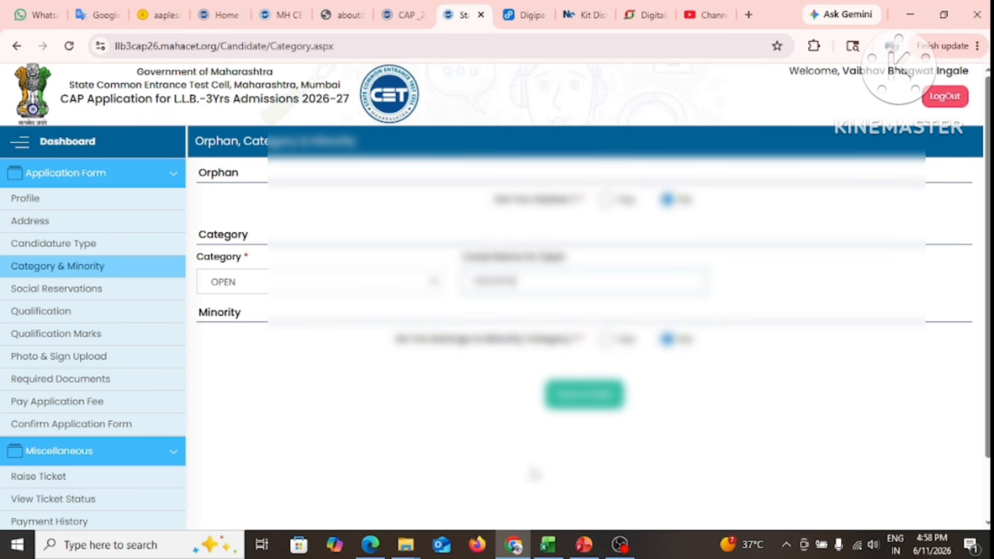
left_click(586, 403)
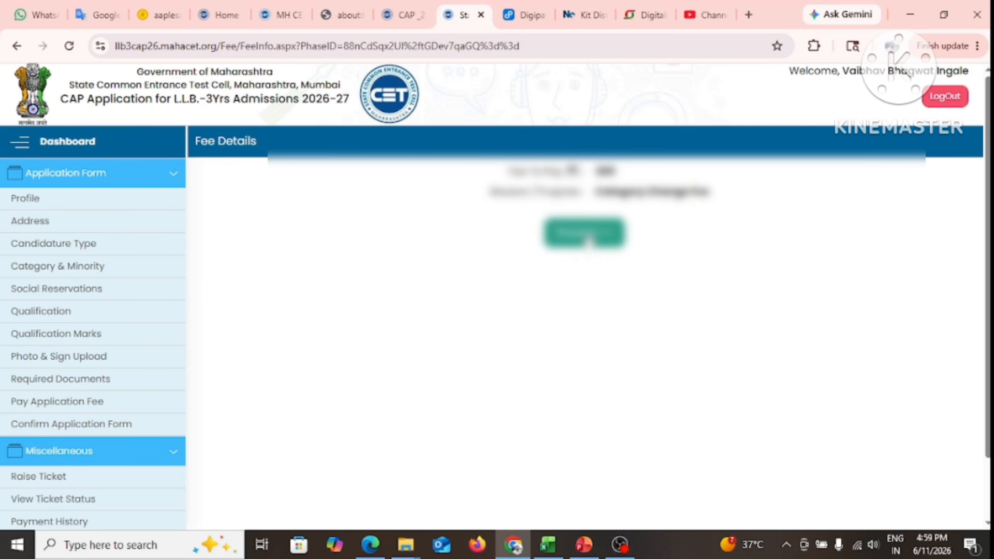
Pay the ₹303.58 application fee through AirPay using a UPI QR code
left_click(588, 239)
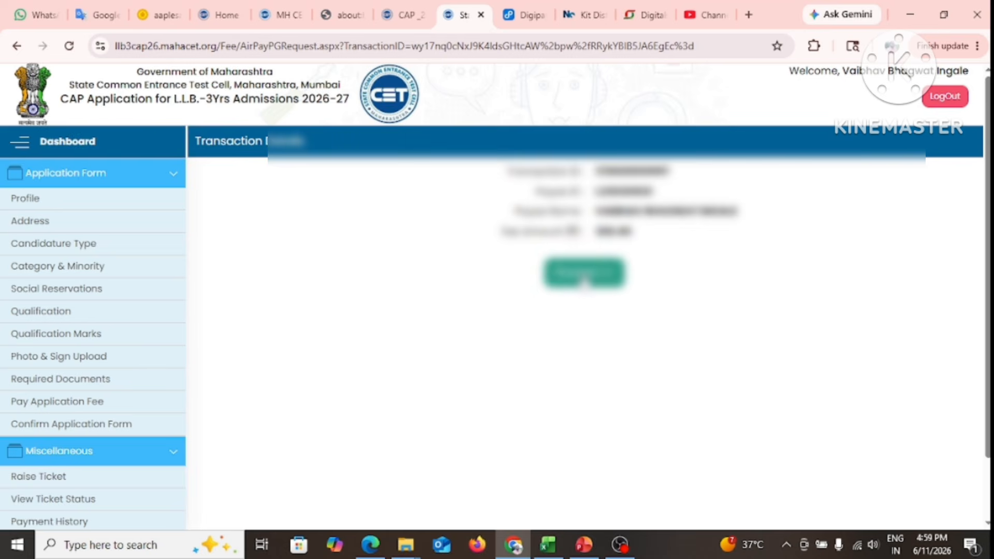
left_click(585, 279)
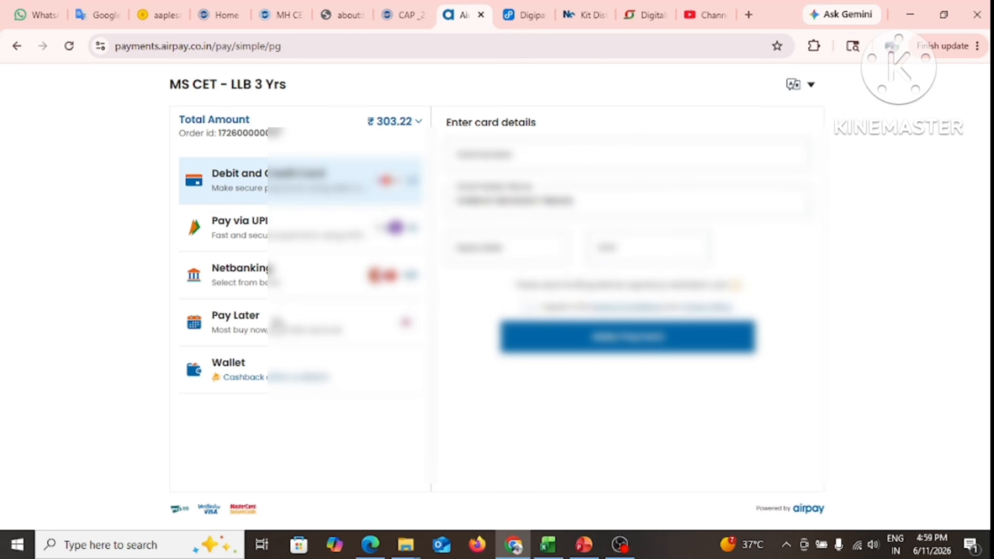
left_click(285, 238)
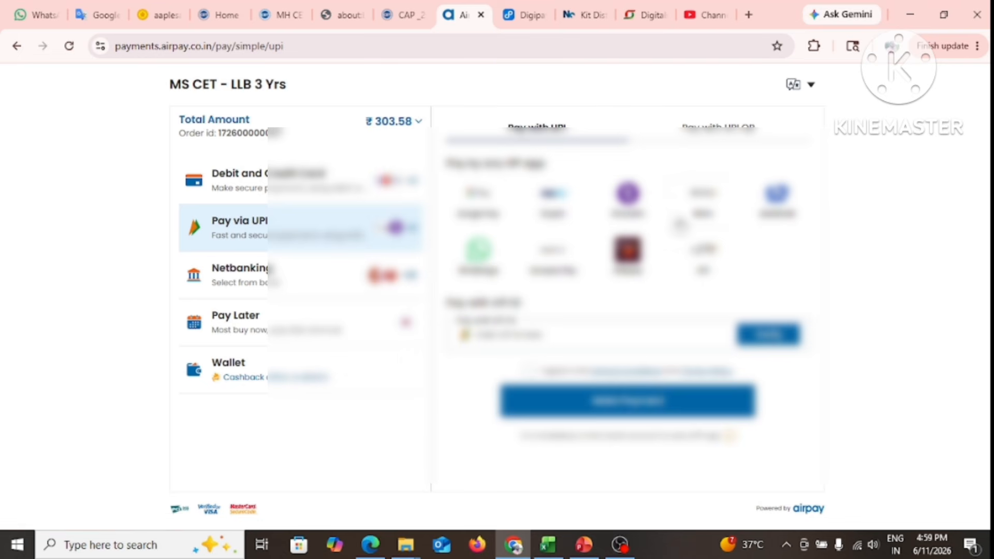
left_click(714, 134)
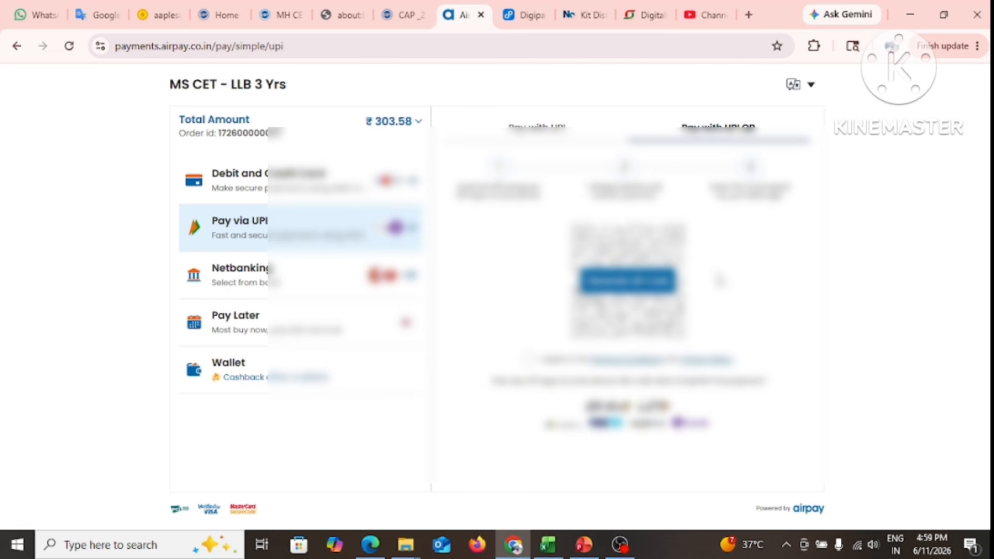
left_click(628, 280)
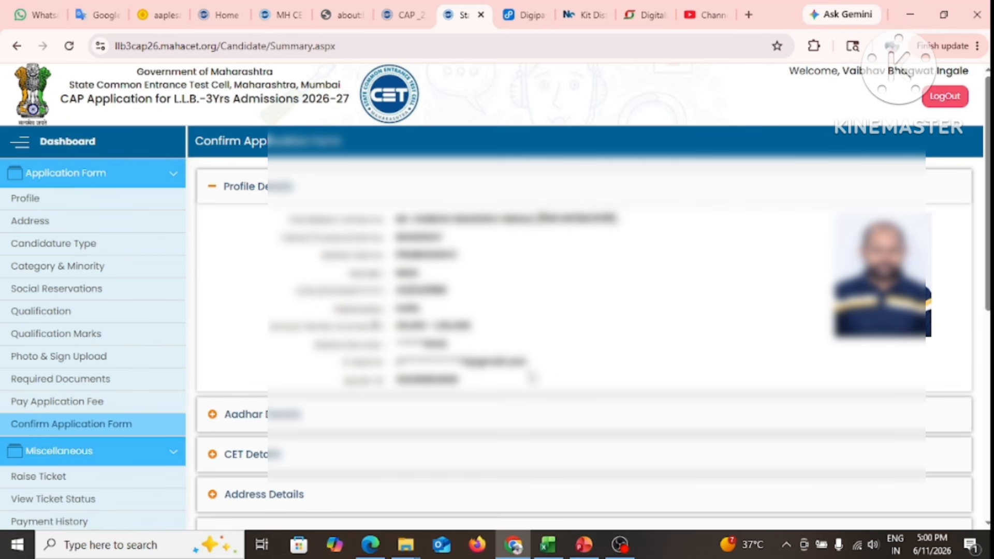
Expand the Aadhar and CET Details sections to review the application summary
scroll(532, 377, "down", 3)
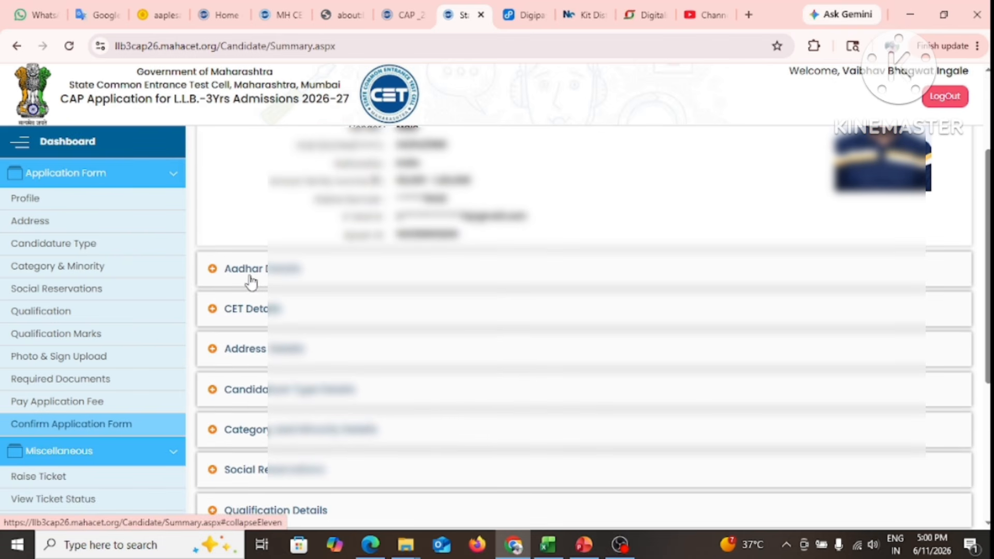
left_click(260, 279)
scroll(261, 278, "down", 3)
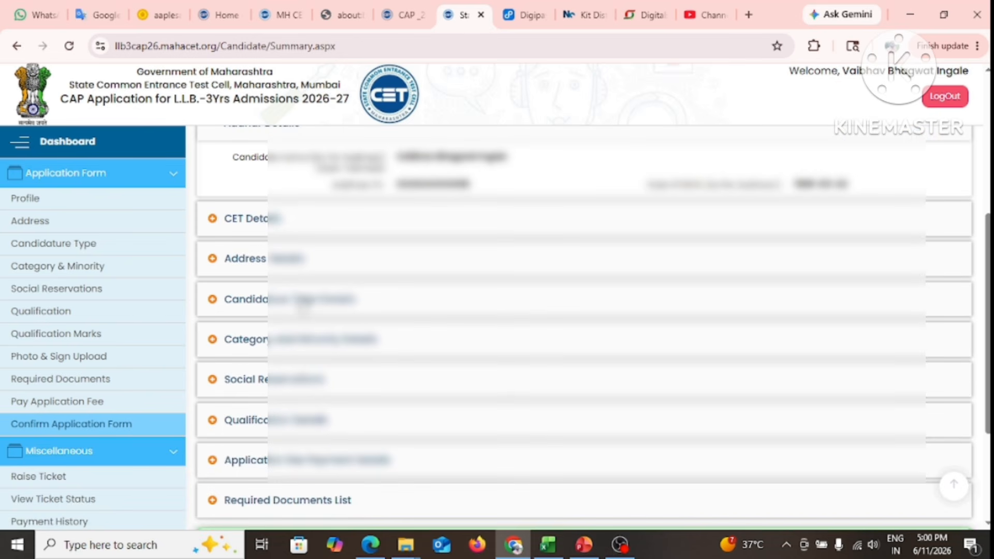
left_click(261, 226)
scroll(332, 336, "down", 3)
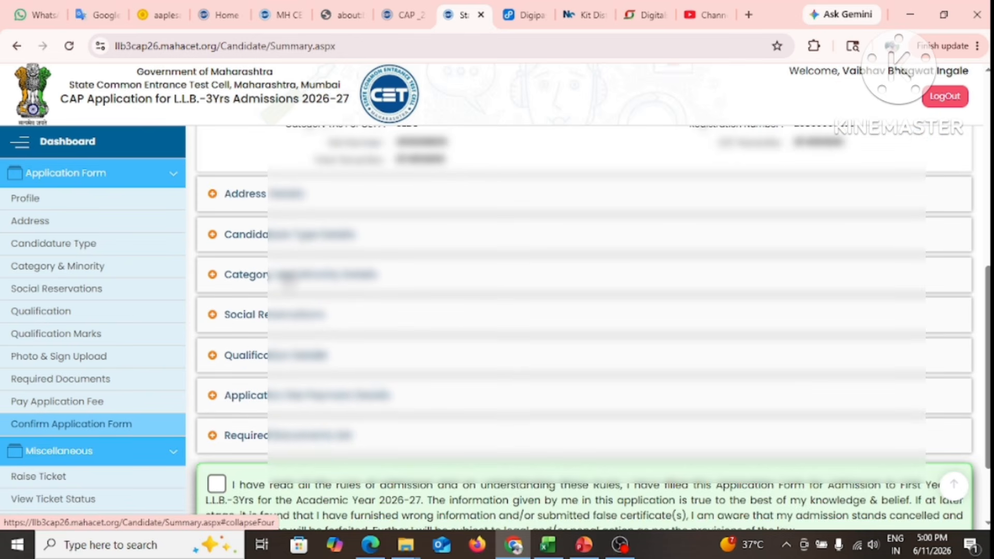
scroll(329, 337, "down", 3)
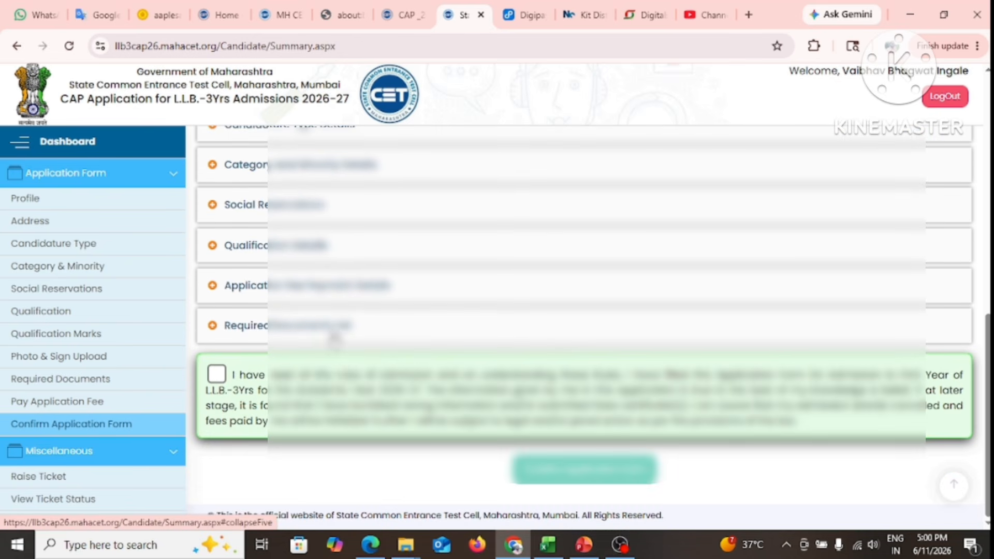
Accept the declaration, then confirm and lock the application form
left_click(216, 377)
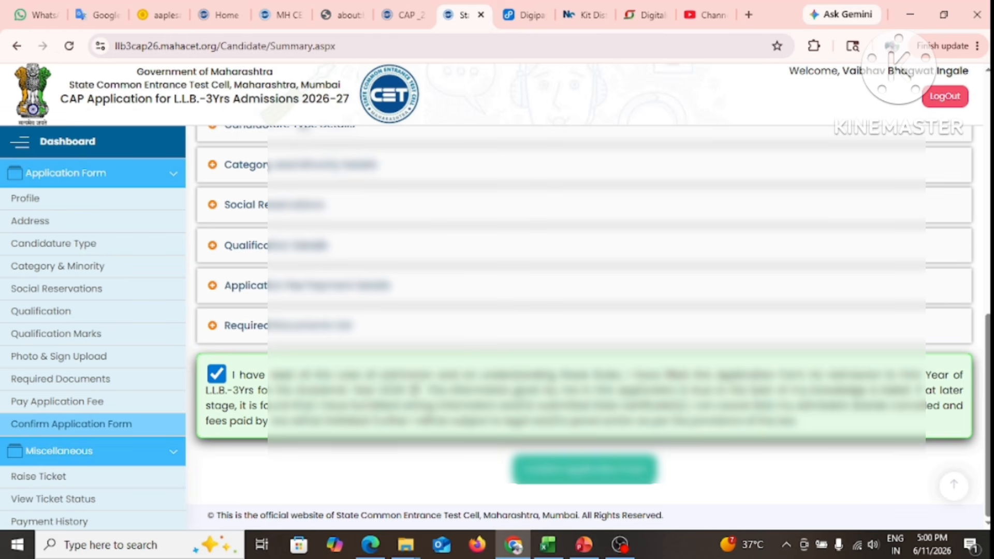
left_click(602, 477)
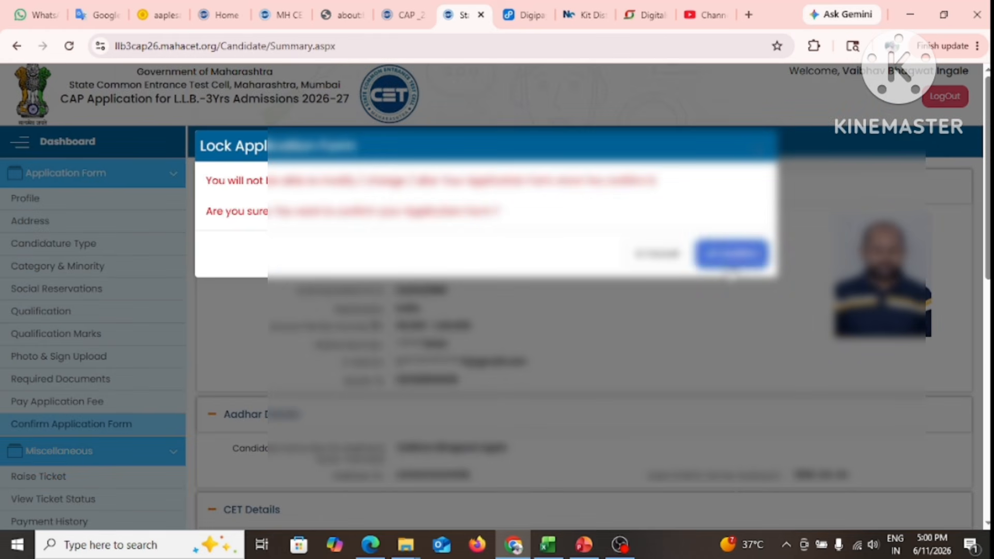
left_click(732, 256)
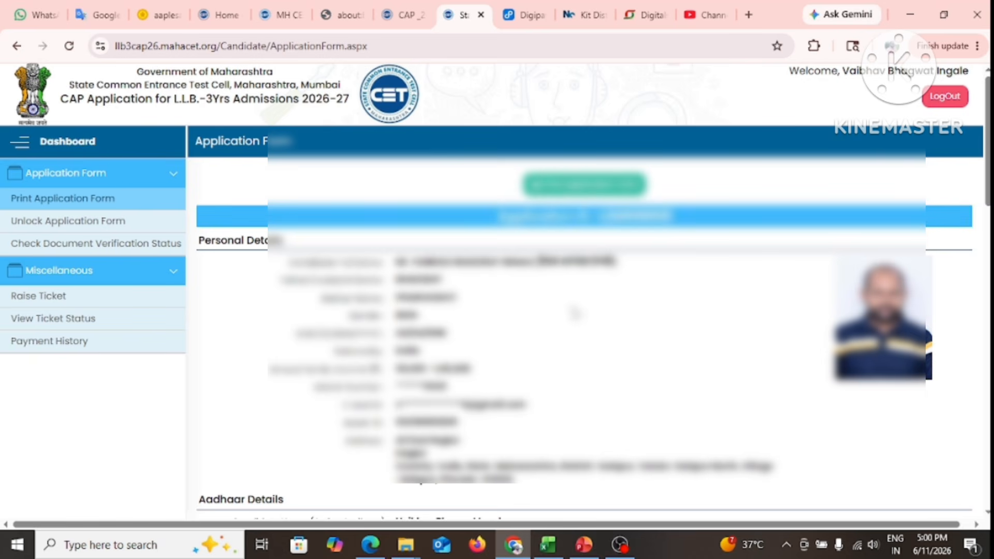
Save the printable application form as a PDF, then go to Check Document Verification Status
left_click(590, 186)
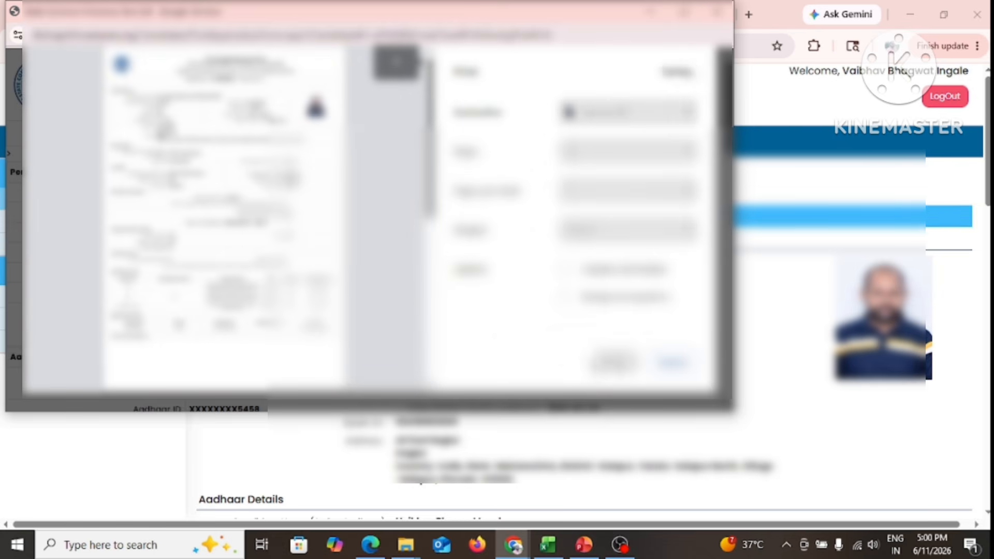
left_click(614, 361)
left_click(591, 325)
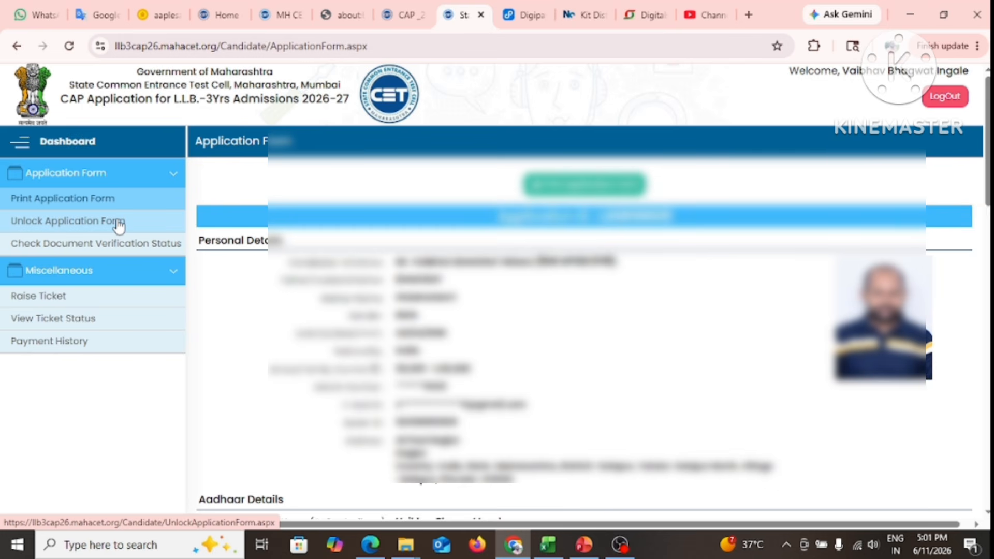
left_click(114, 252)
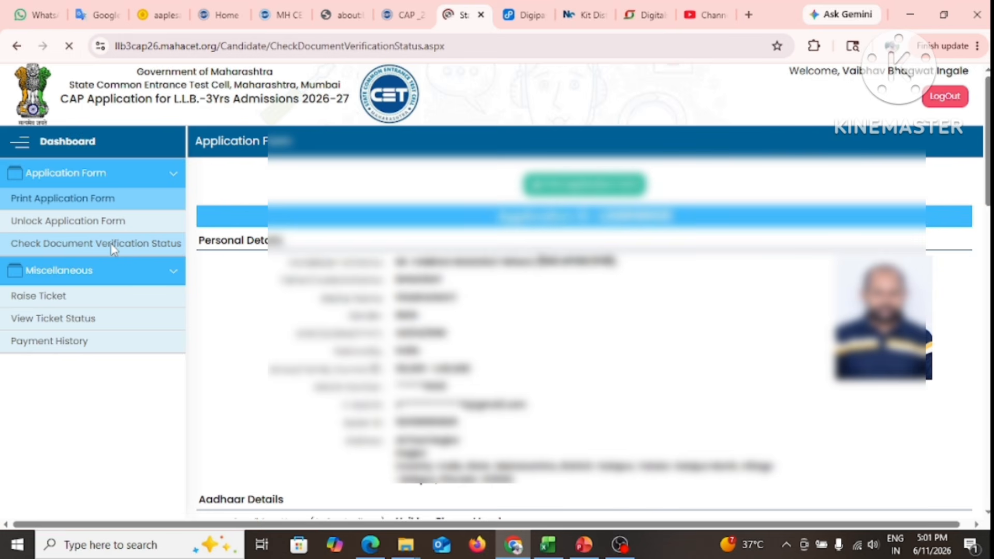